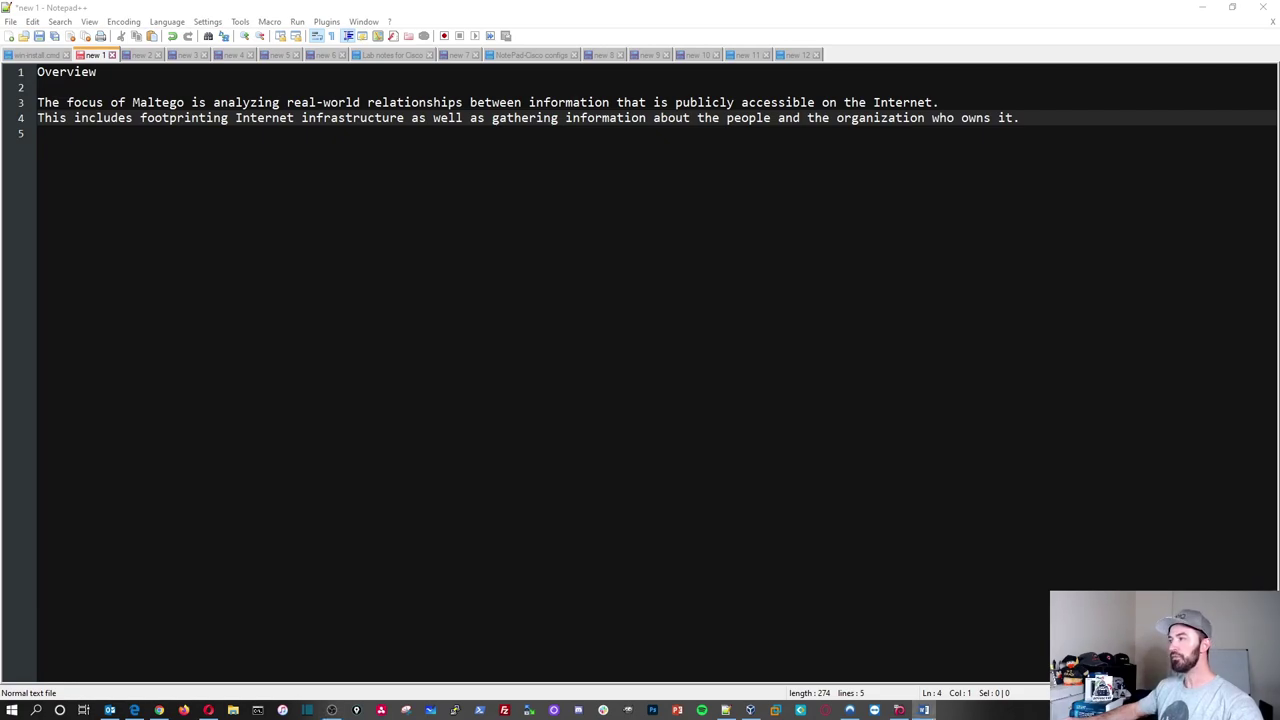
- Minimize Notepad++ and show the Kali Linux VirtualBox machine in full-screen mode
left_click(1202, 10)
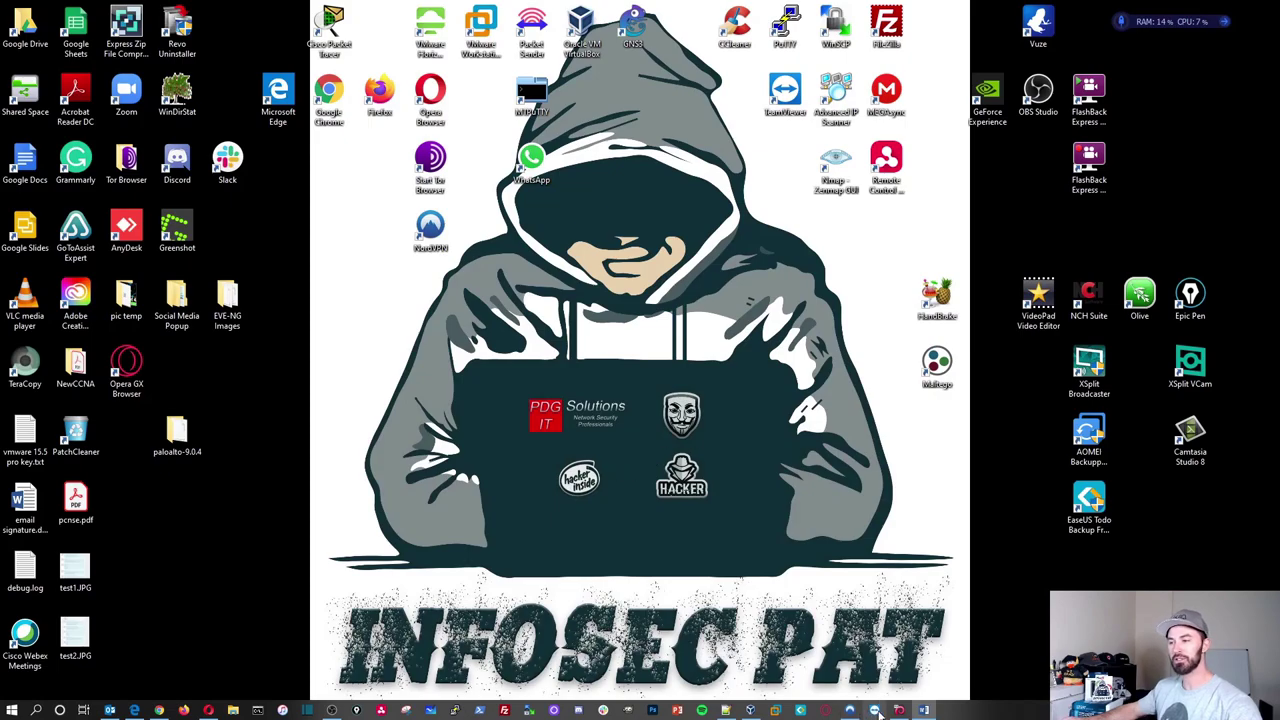
left_click(900, 710)
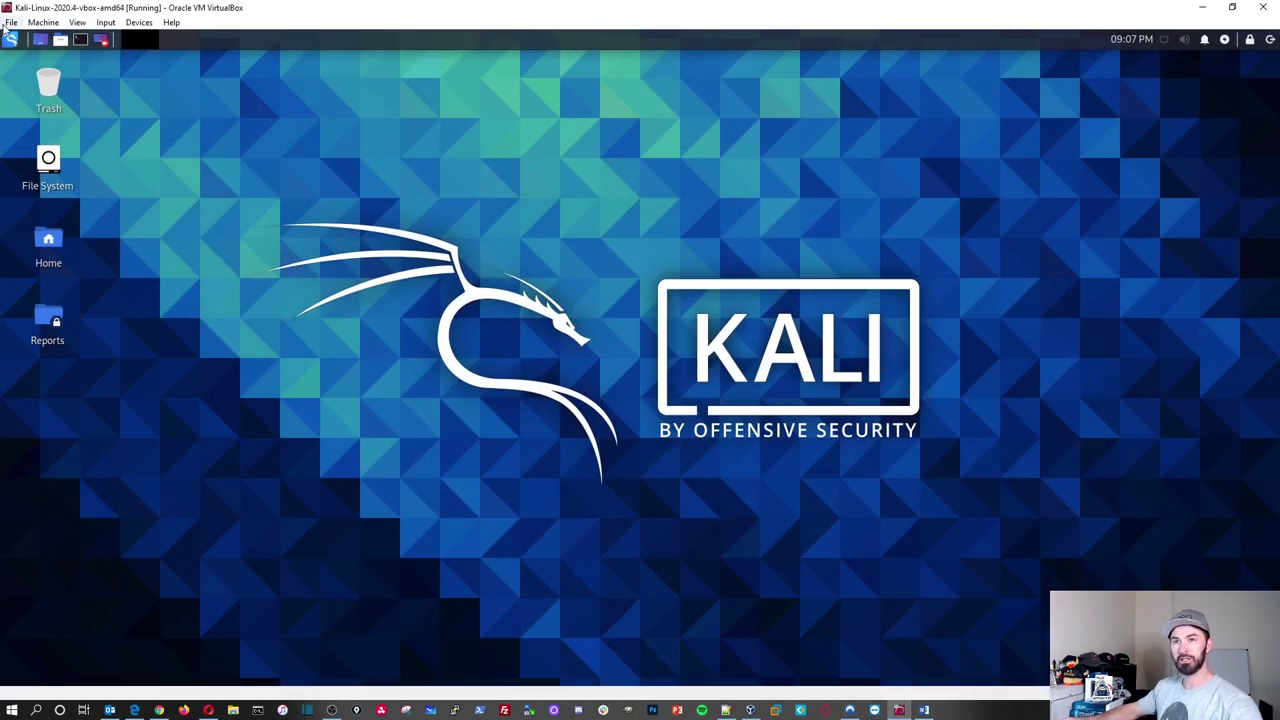
left_click(77, 22)
left_click(97, 40)
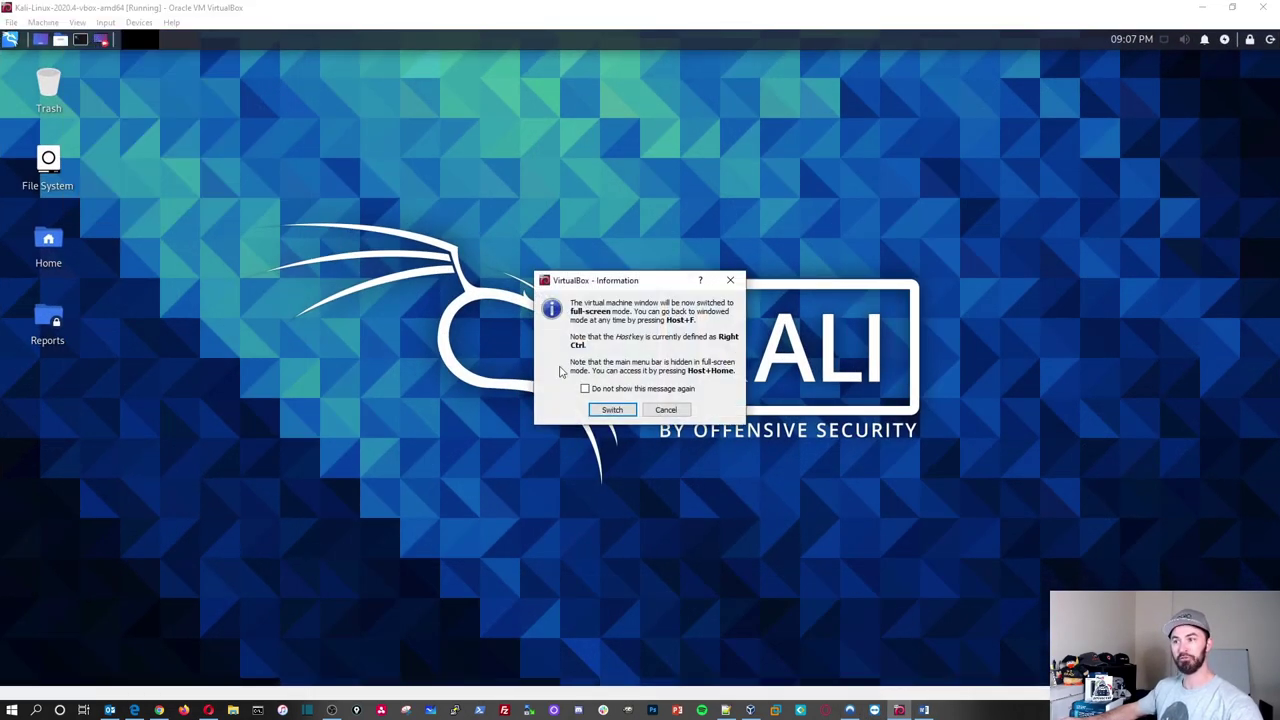
left_click(613, 415)
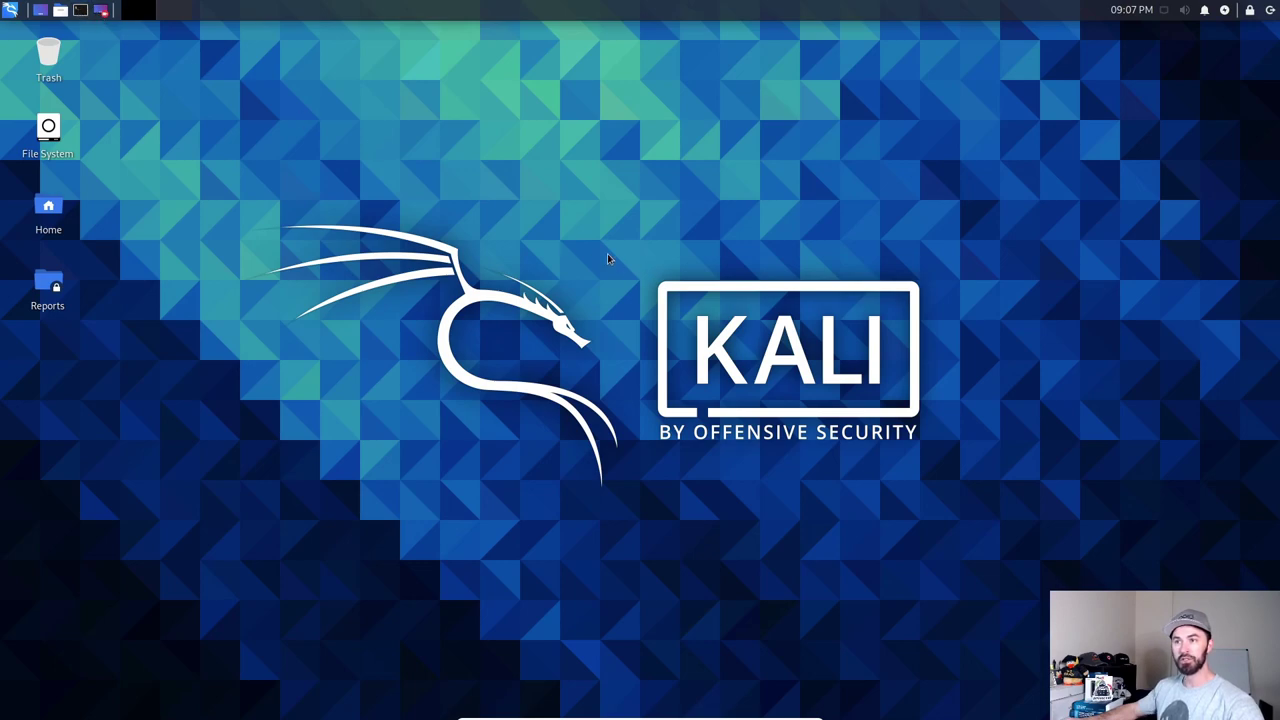
- Open a new terminal with enlarged text, restore it to a window, and run ifconfig
key("ctrl+alt+t")
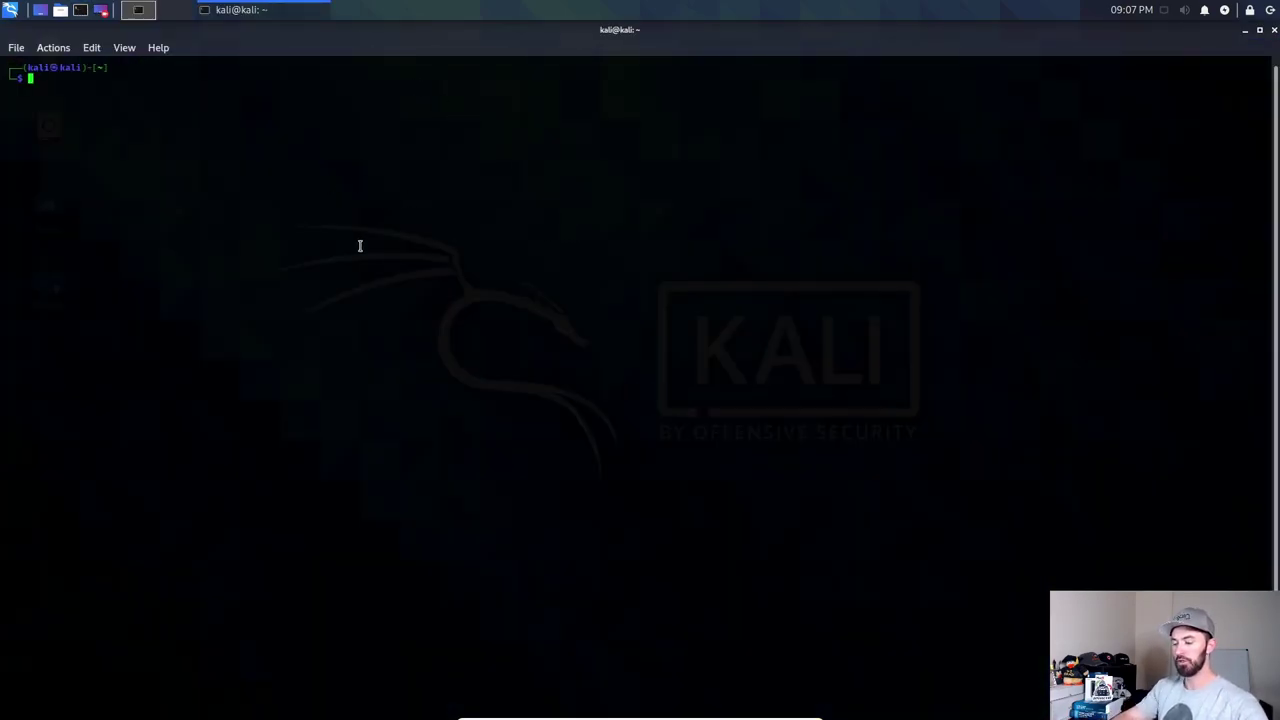
key("ctrl+plus")
key("ctrl+plus")
key("ctrl+plus")
key("ctrl+plus")
key("ctrl+plus")
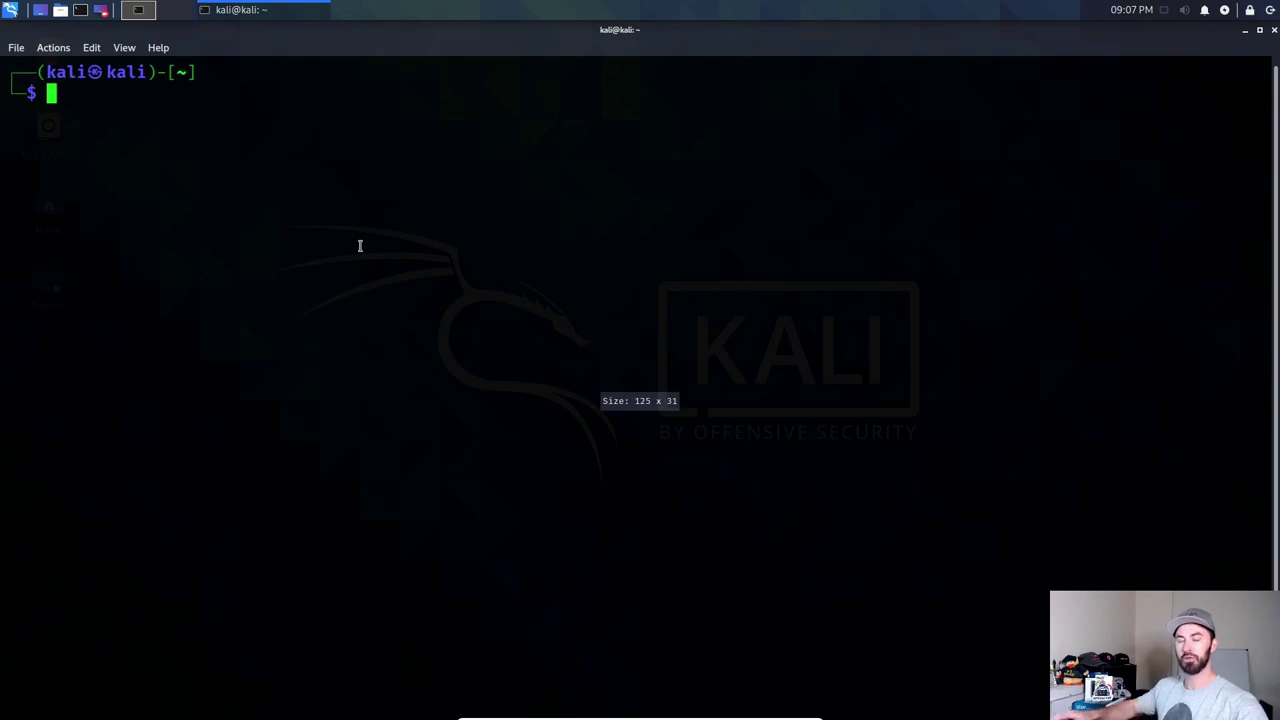
left_click_drag(563, 36, 568, 72)
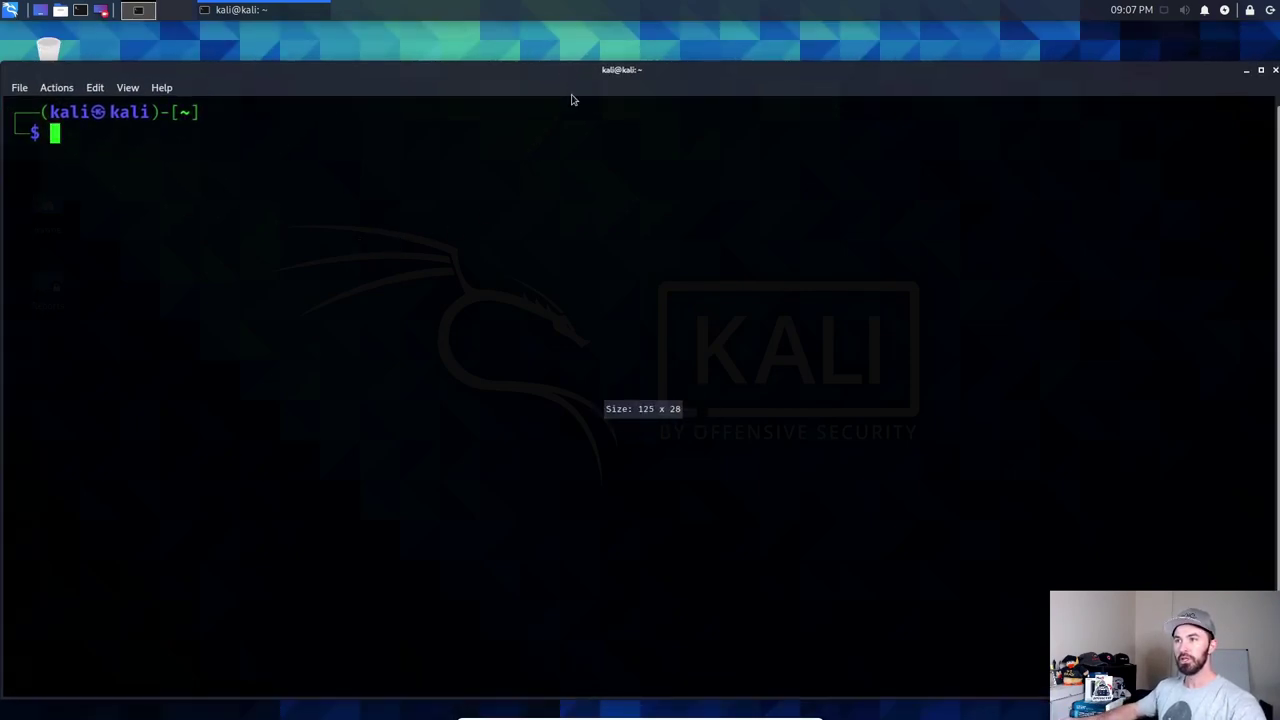
type("if")
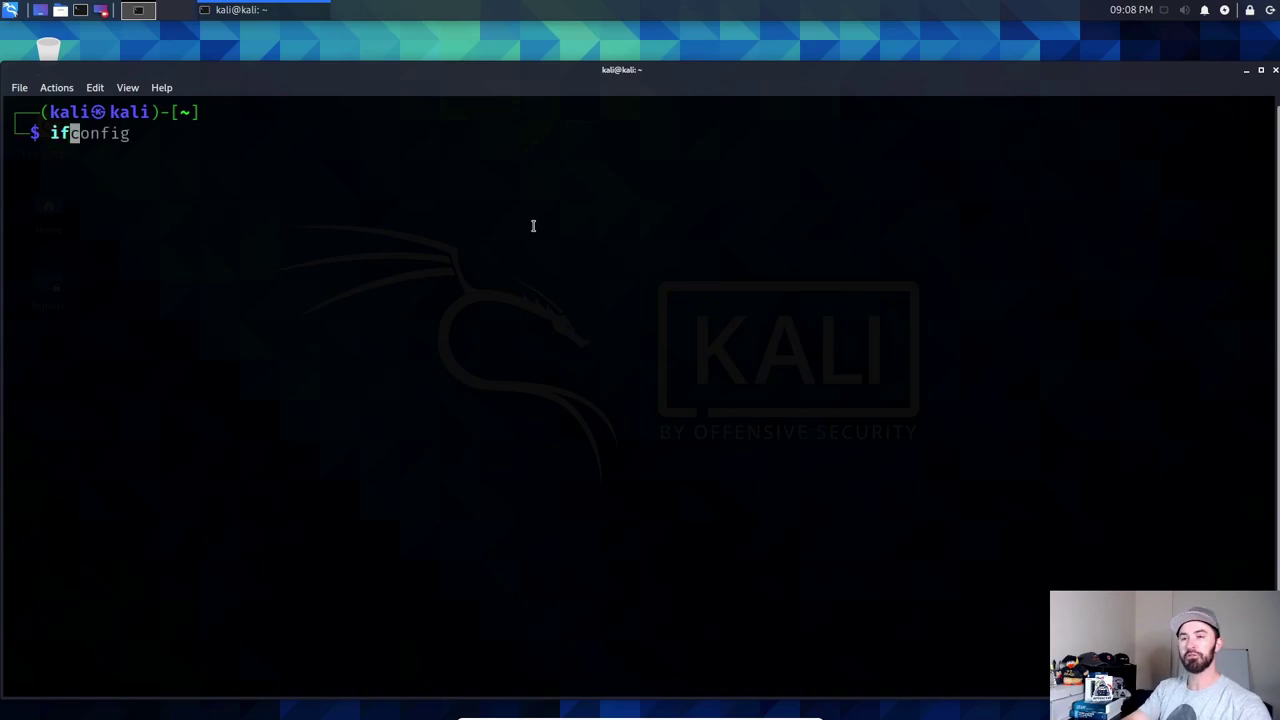
type("config")
key("Return")
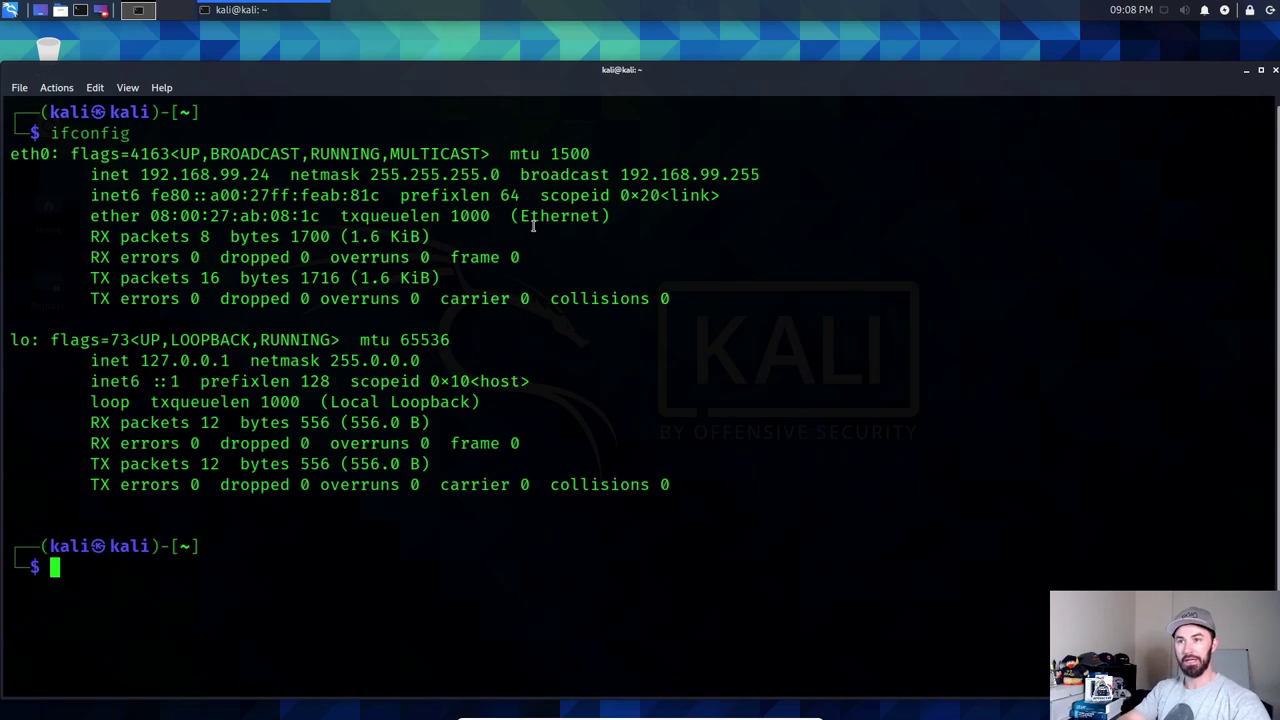
- Ping google.com to confirm connectivity, stop it, and clear the terminal
type("pi")
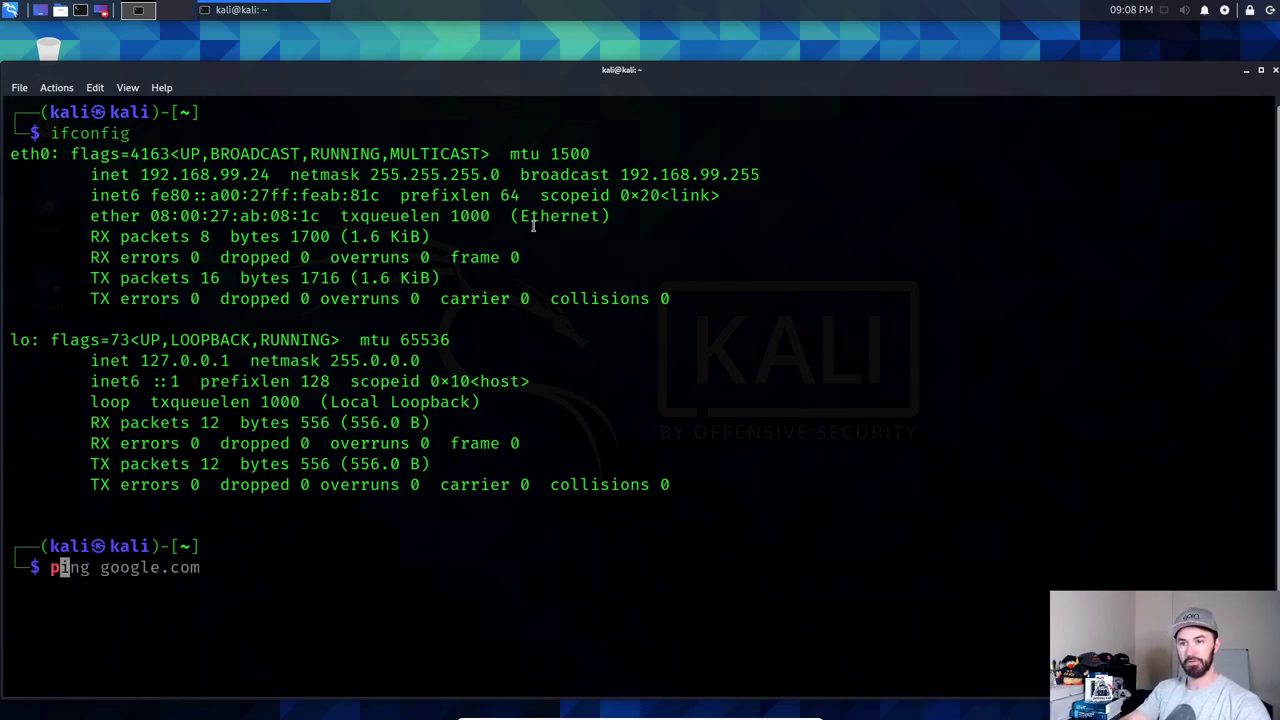
key("BackSpace")
key("BackSpace")
type("pin")
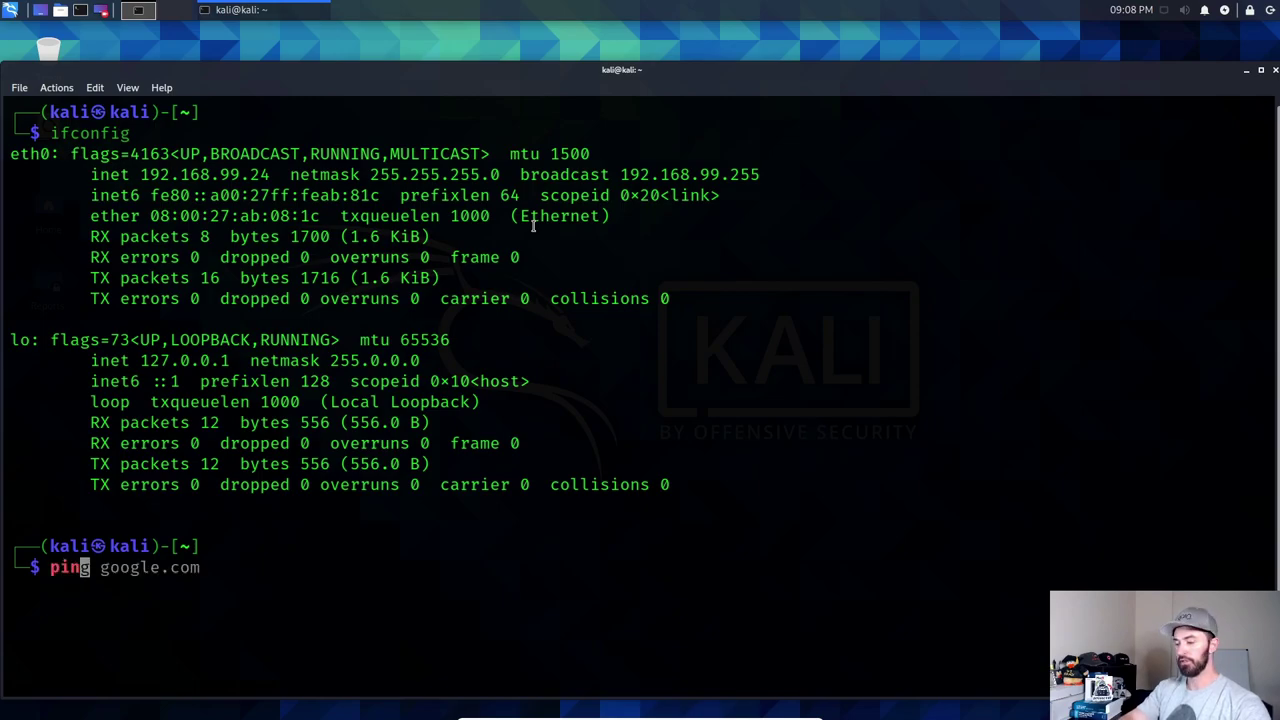
type("g google.com")
key("Return")
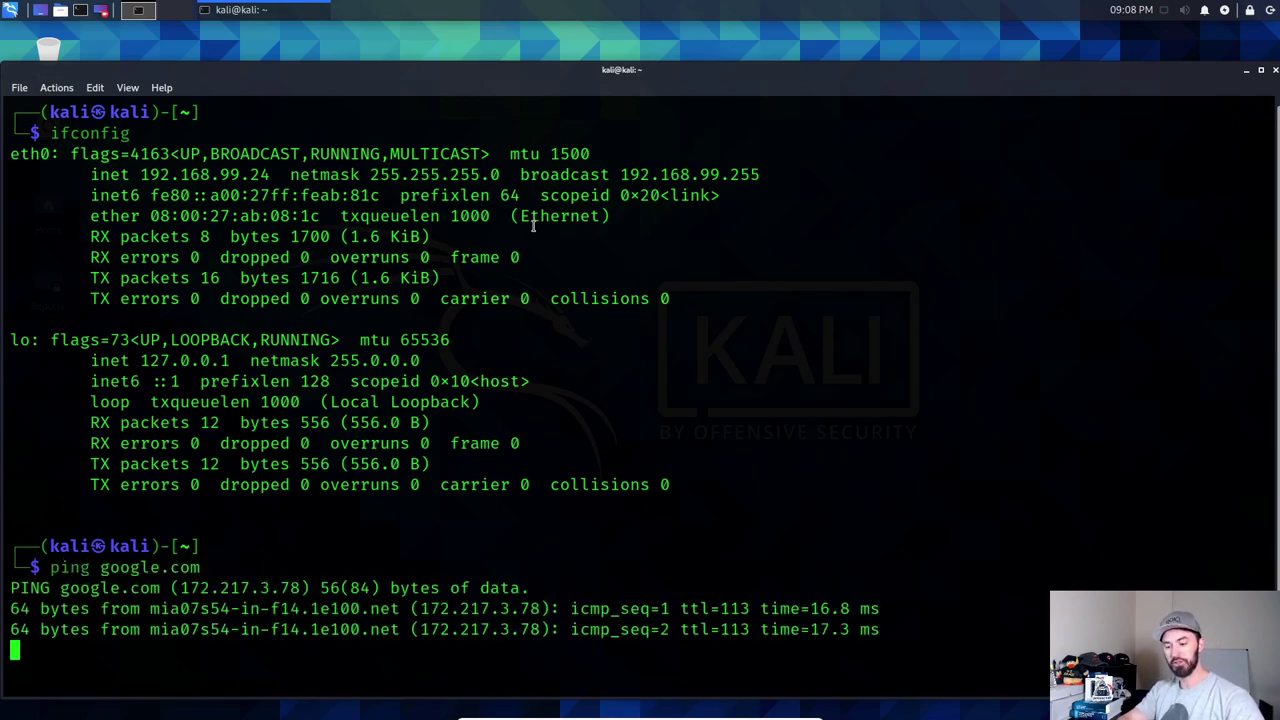
key("ctrl+c")
type("clear")
key("Return")
key("Return")
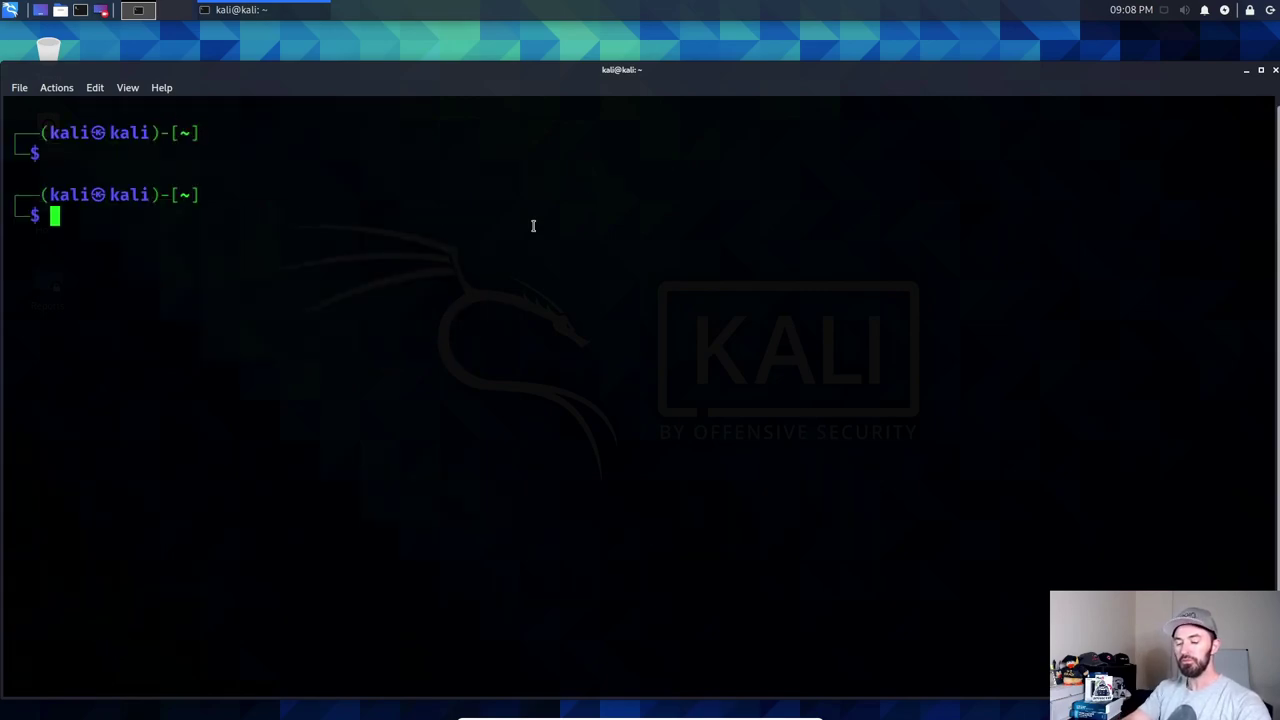
- Abort a first sudo su attempt, clear the screen, and run whoami showing kali
type("sudo su")
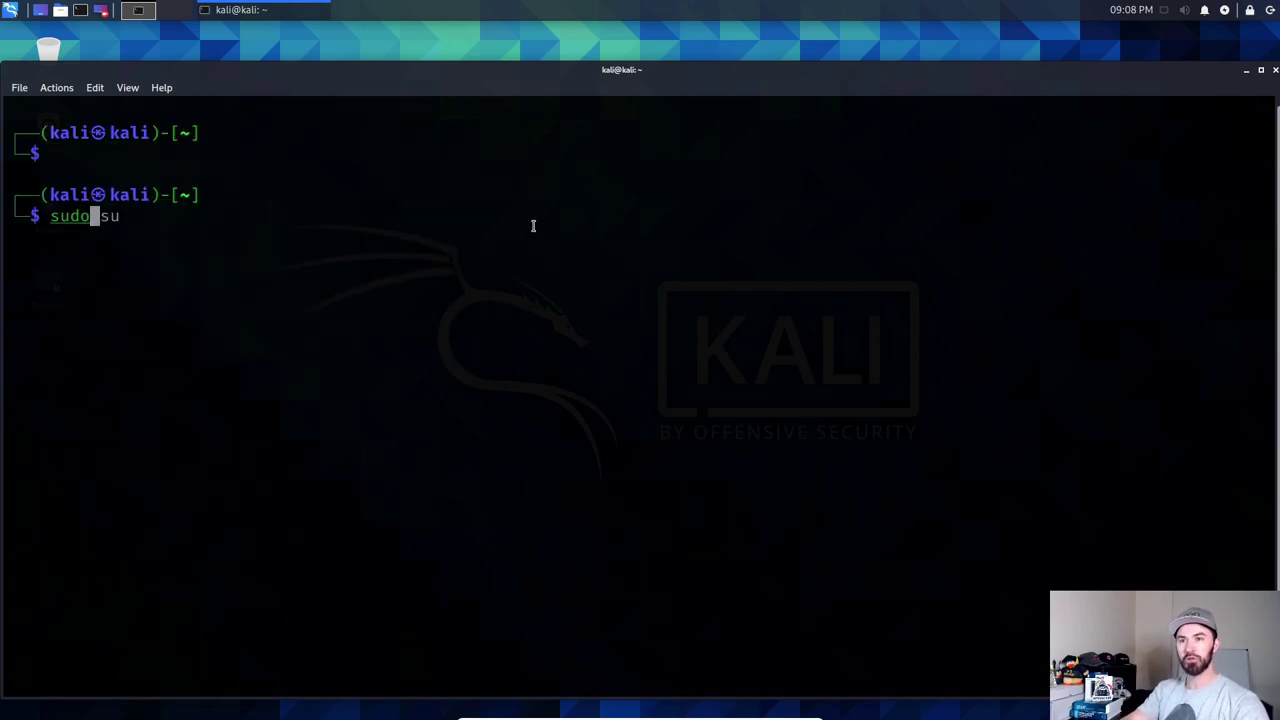
key("Return")
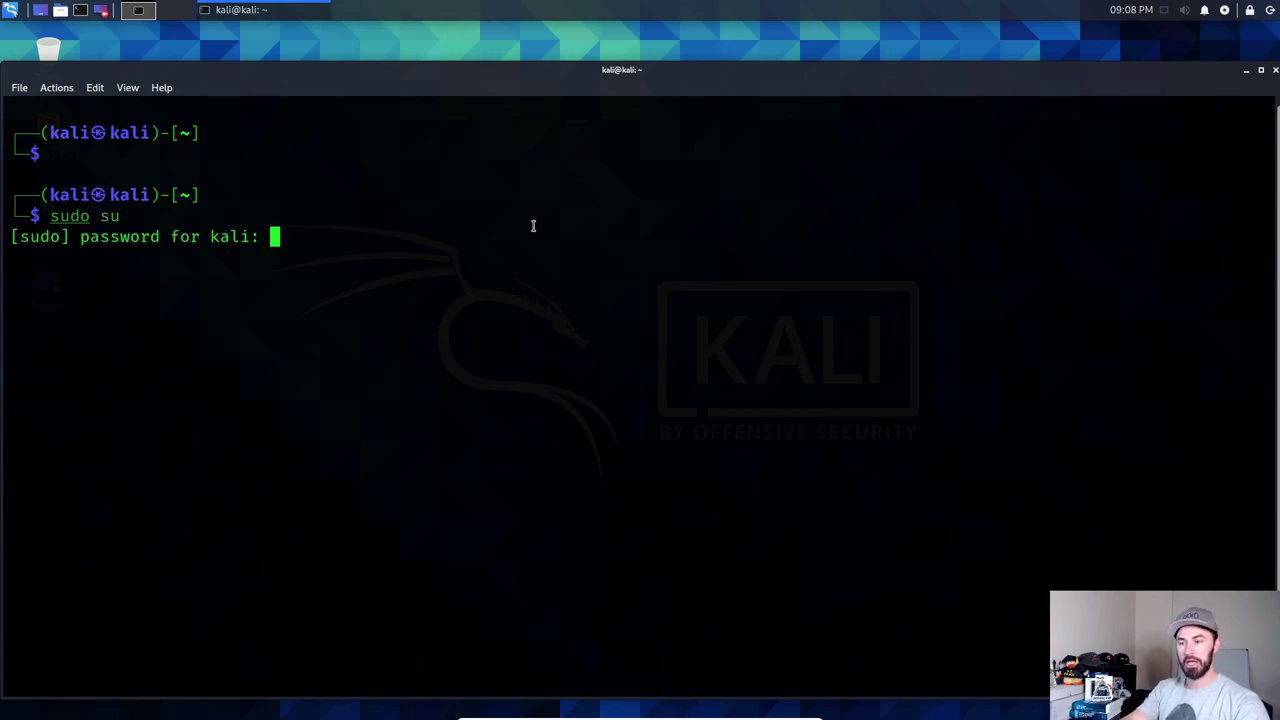
key("ctrl+c")
key("Return")
key("Return")
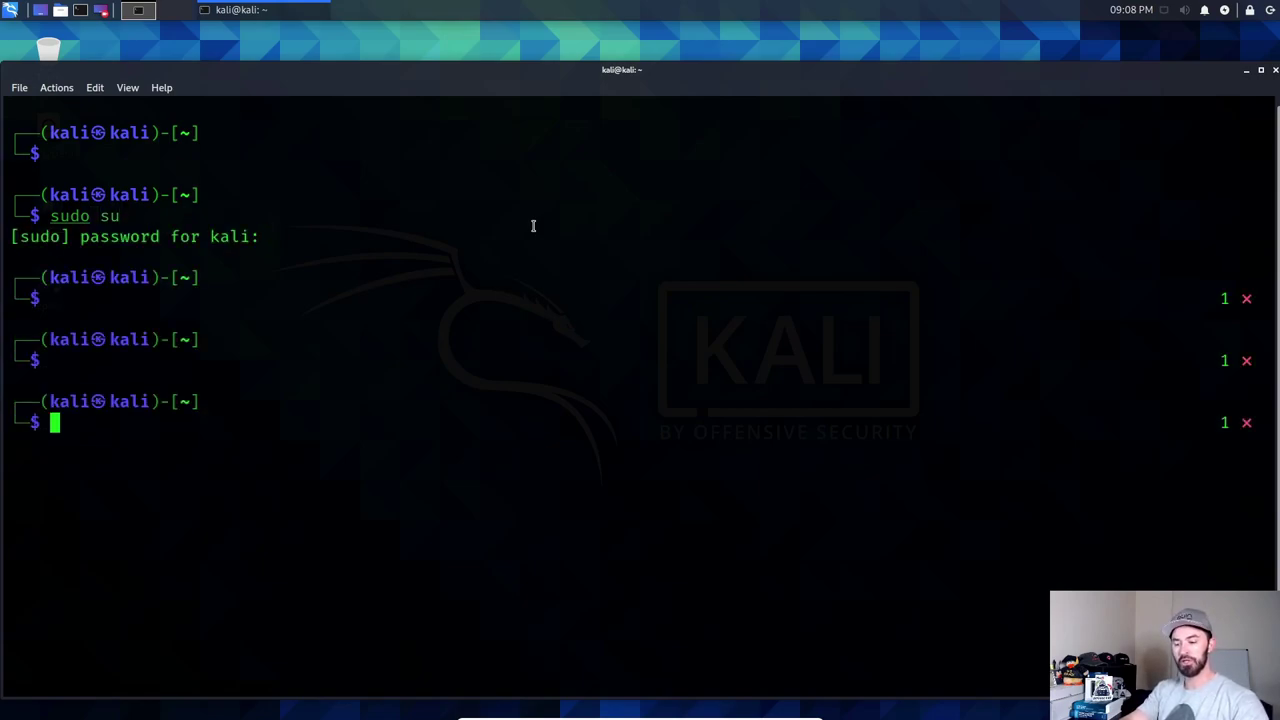
type("clear")
key("Return")
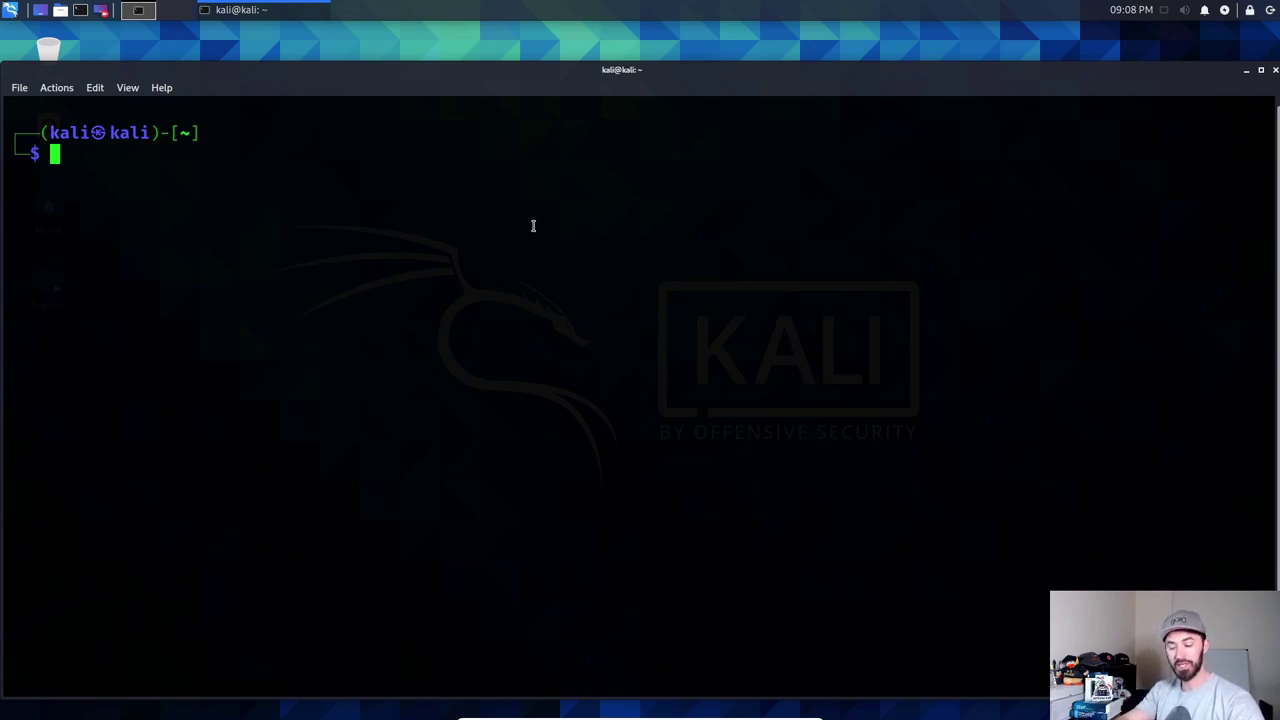
type("whoami")
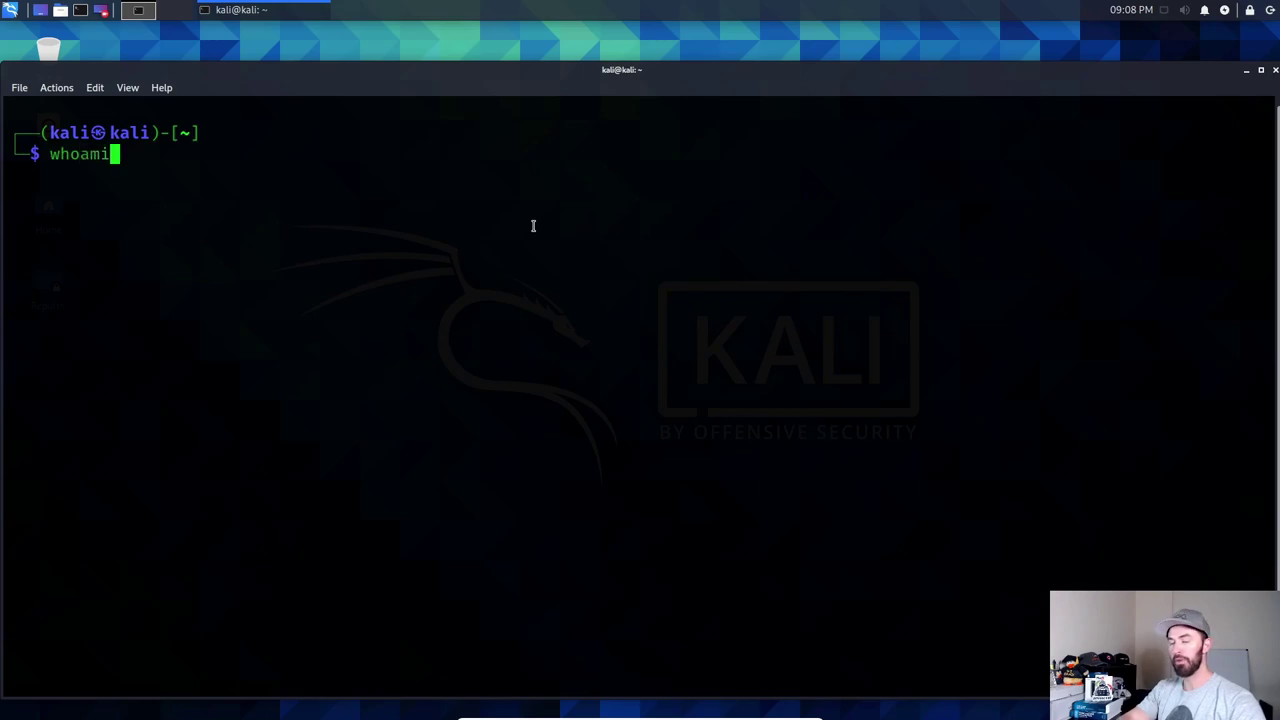
key("Return")
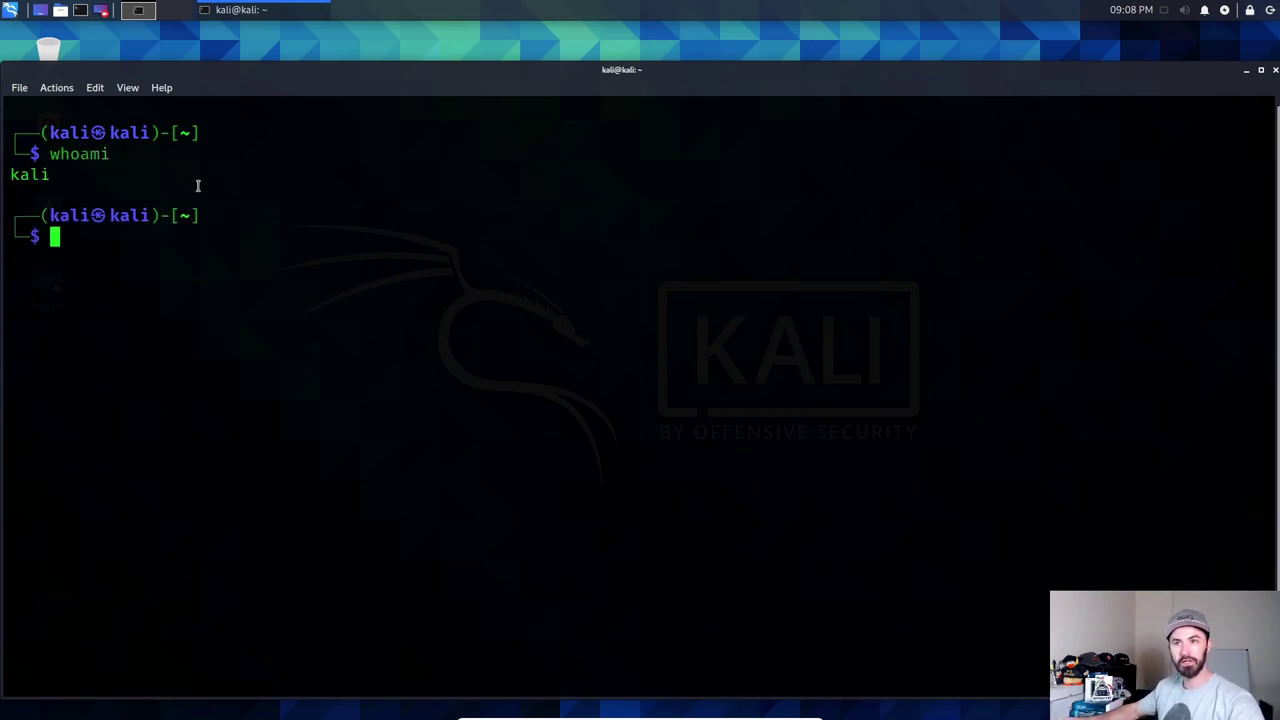
double_click(53, 177)
left_click(83, 175)
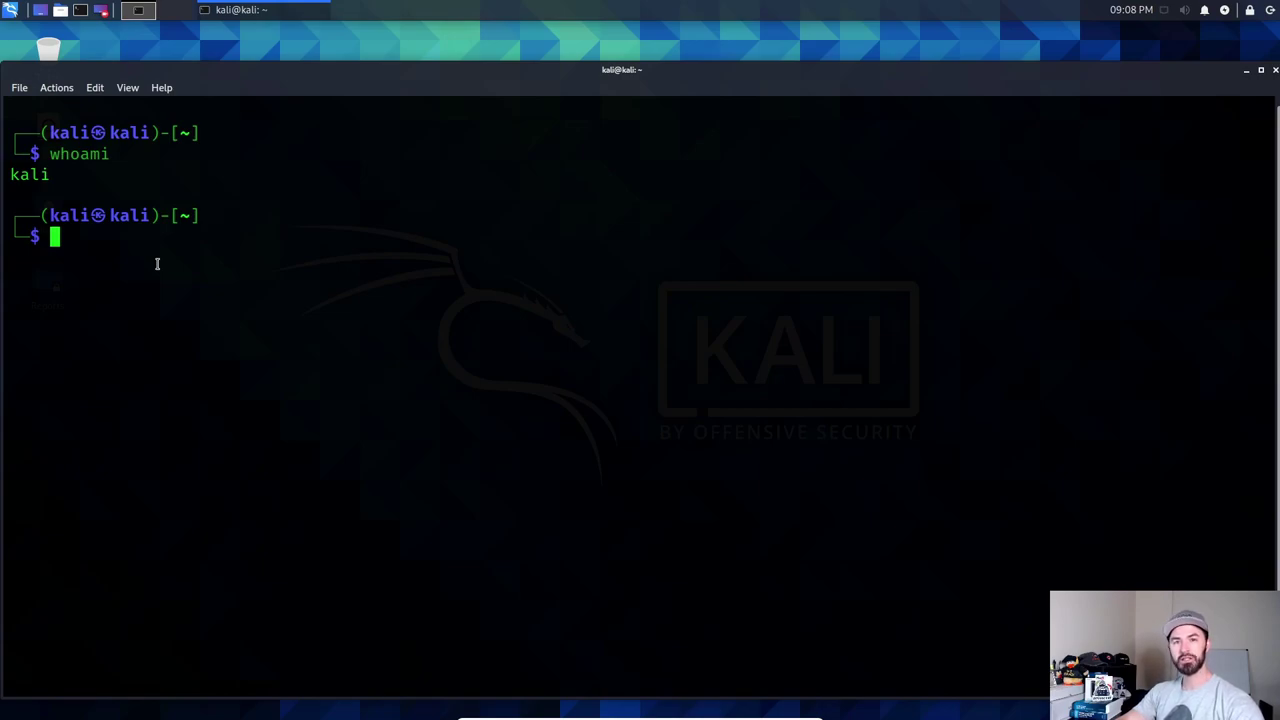
- Become root with sudo su and the password, then clear the screen
type("sudo su")
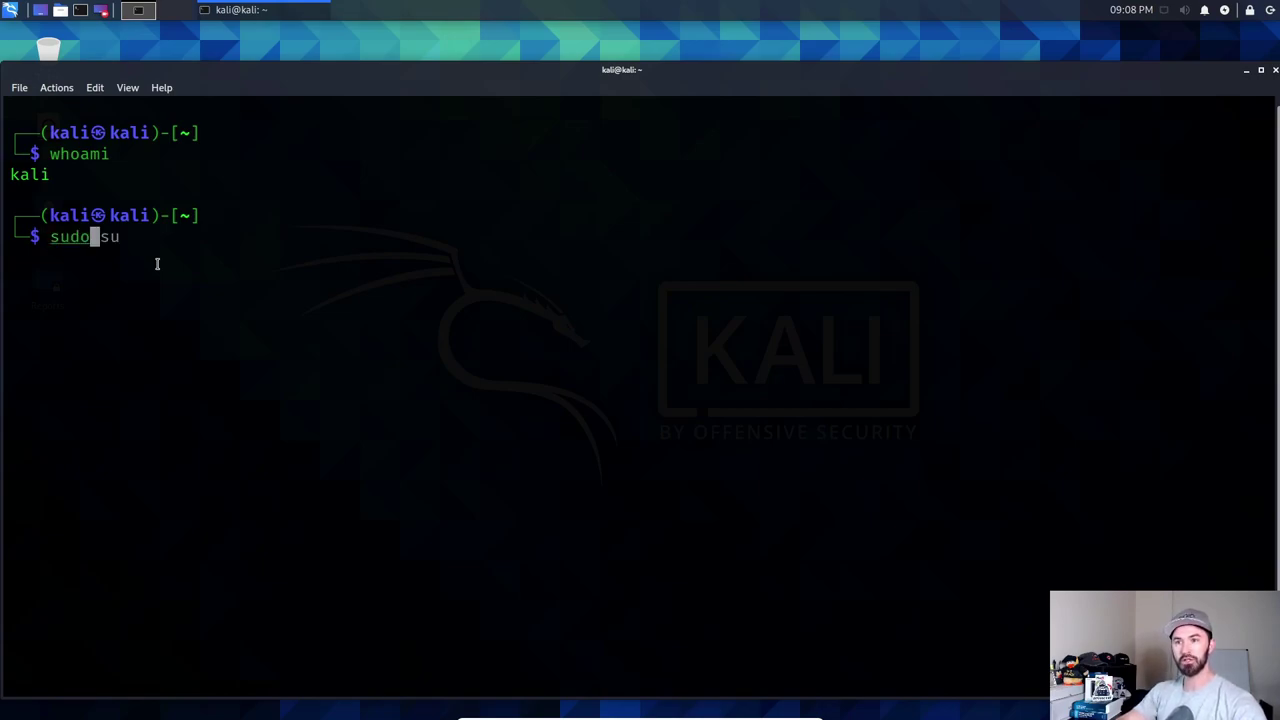
key("Return")
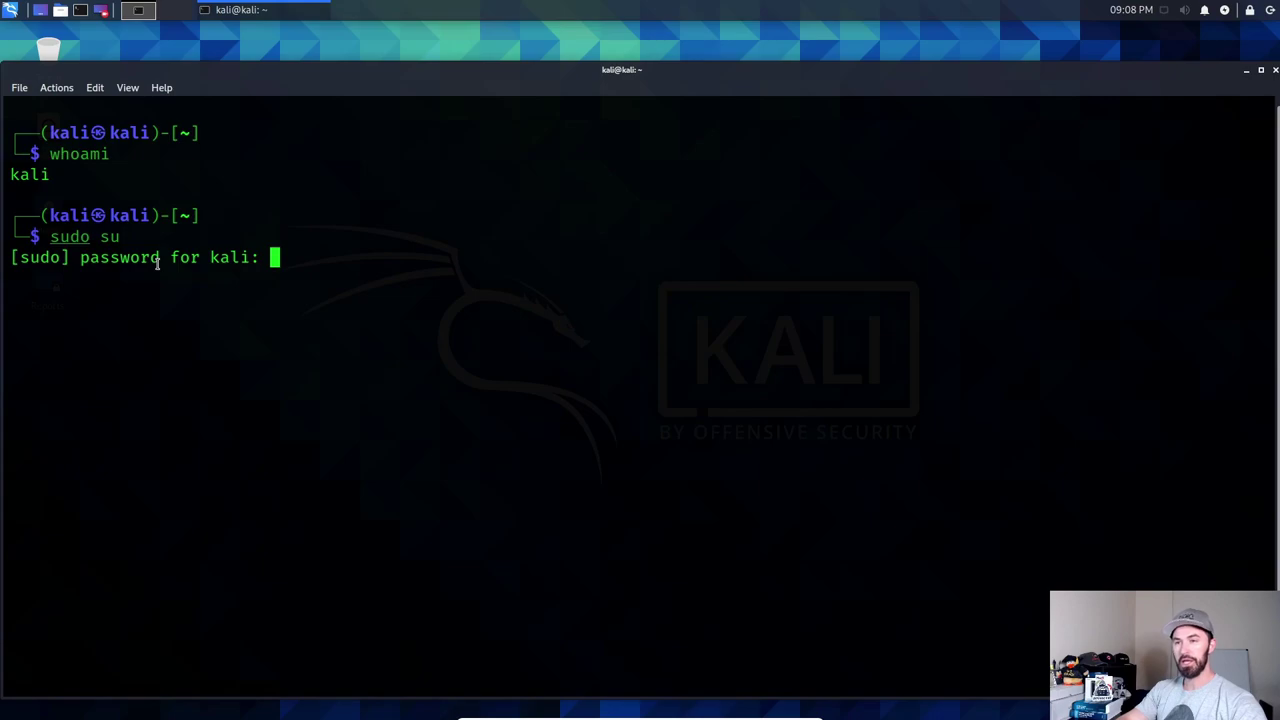
key("Return")
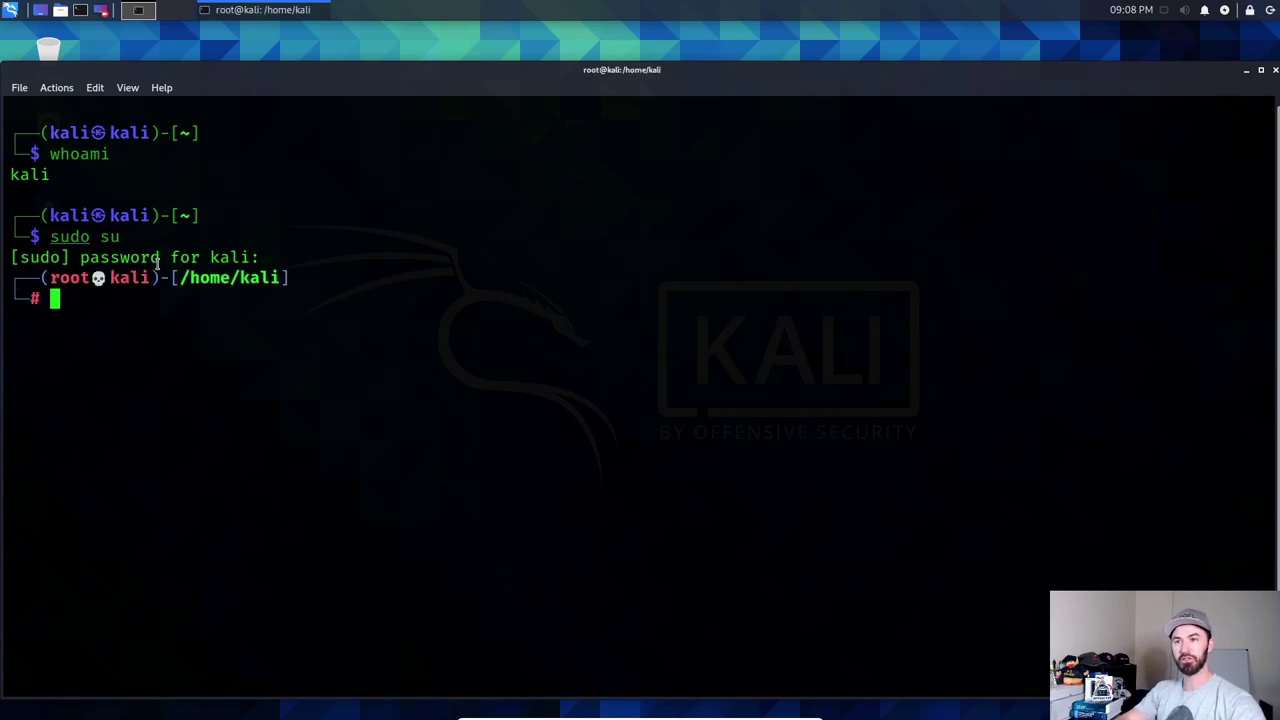
key("Return")
key("Return")
type("clear")
key("Return")
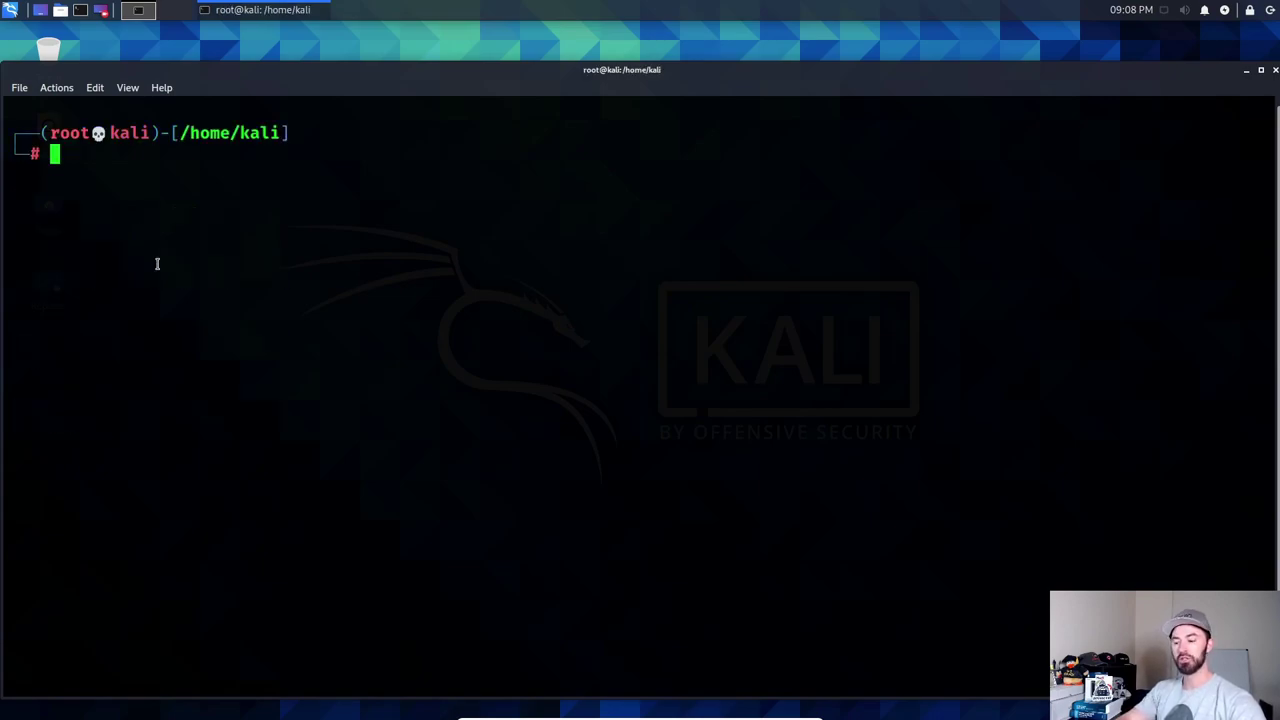
- Run whoami to confirm the user is root, then clear the terminal
type("maltego")
key("Up")
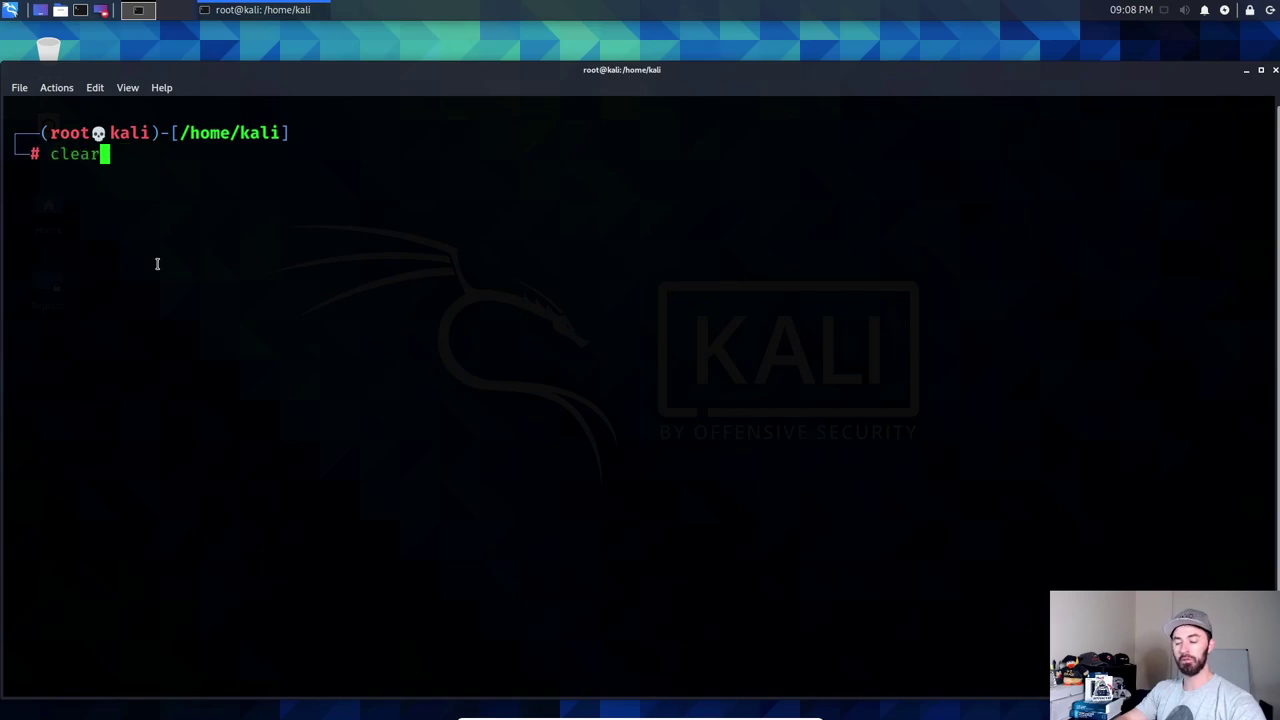
key("BackSpace")
key("BackSpace")
key("BackSpace")
key("BackSpace")
key("BackSpace")
type("w")
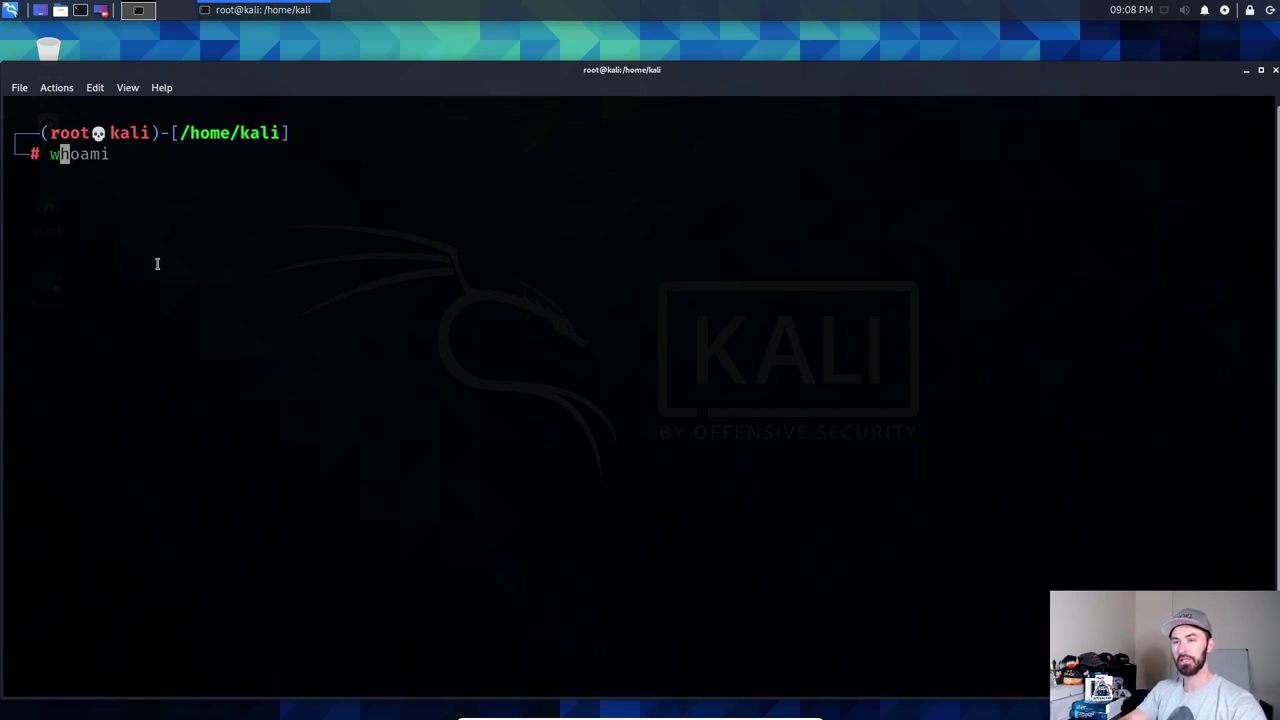
key("Right")
key("Return")
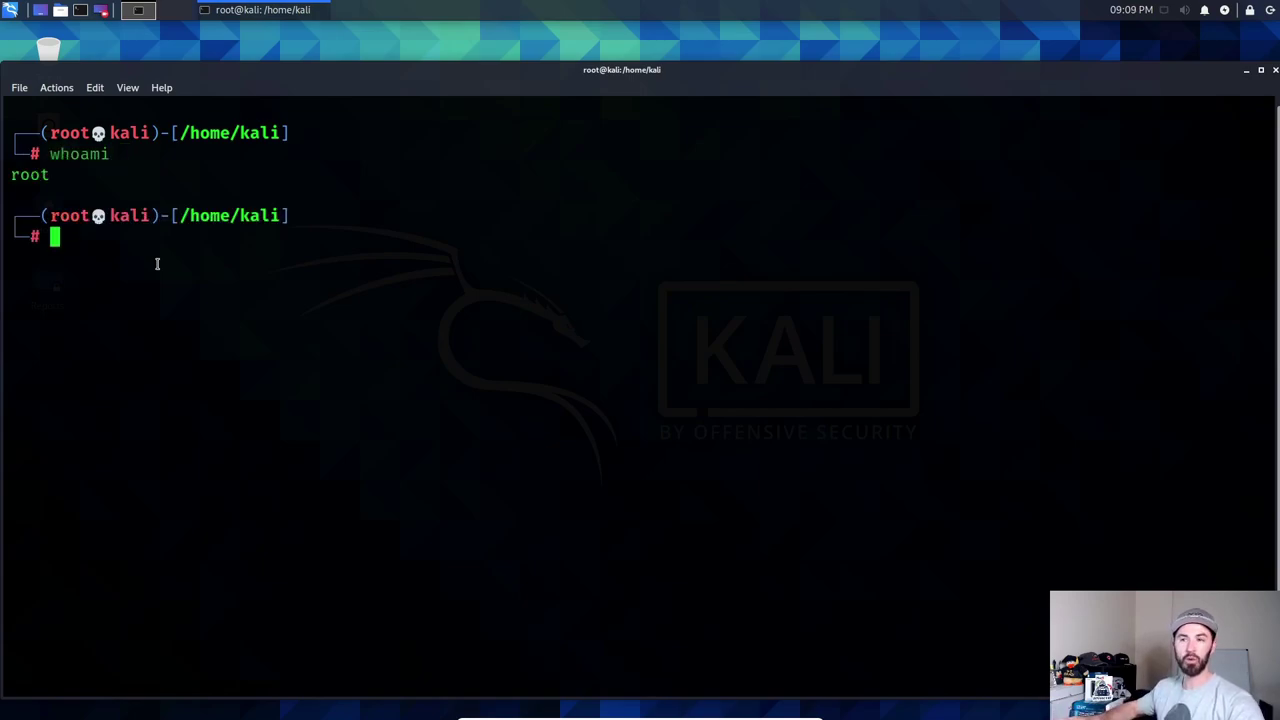
left_click_drag(52, 172, 3, 173)
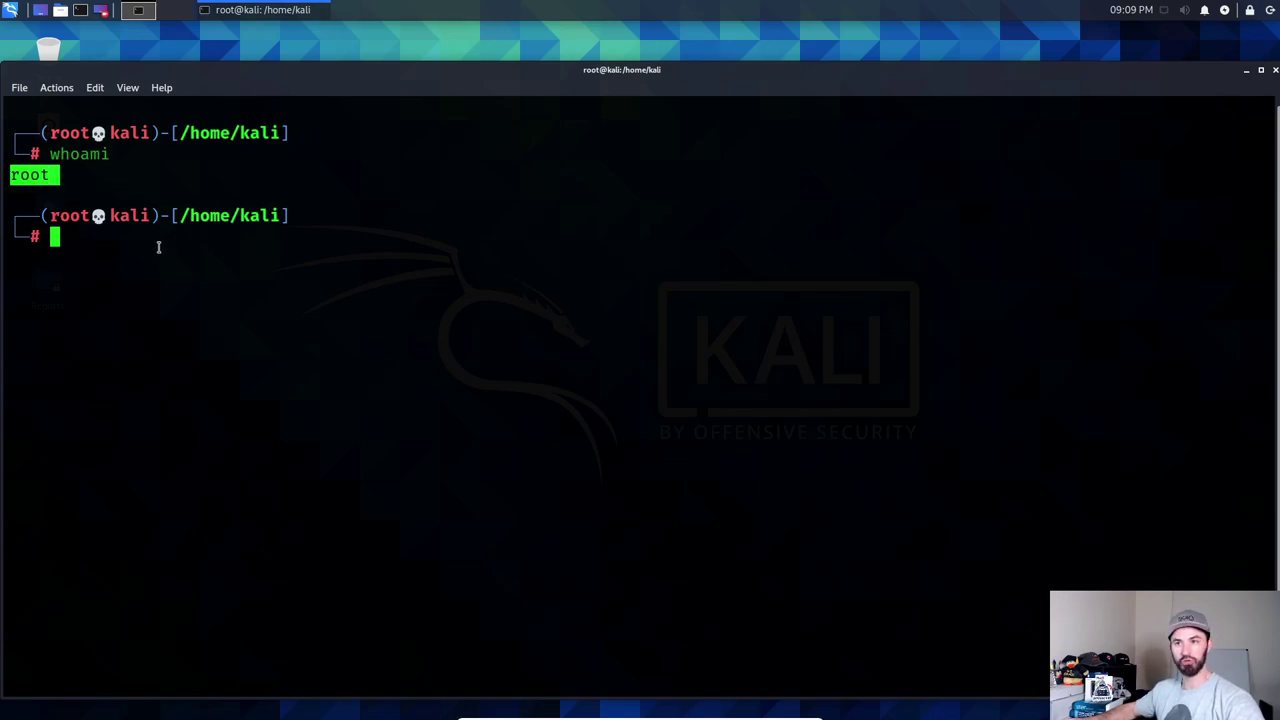
left_click(175, 281)
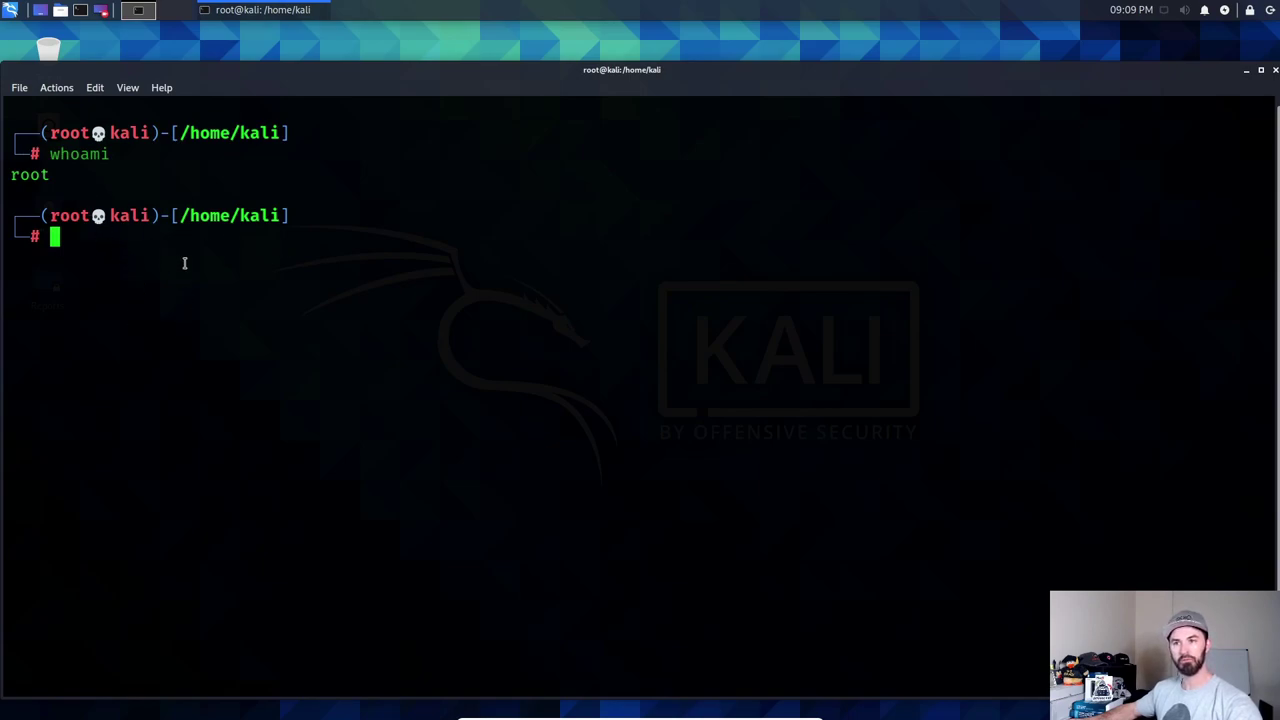
type("clear")
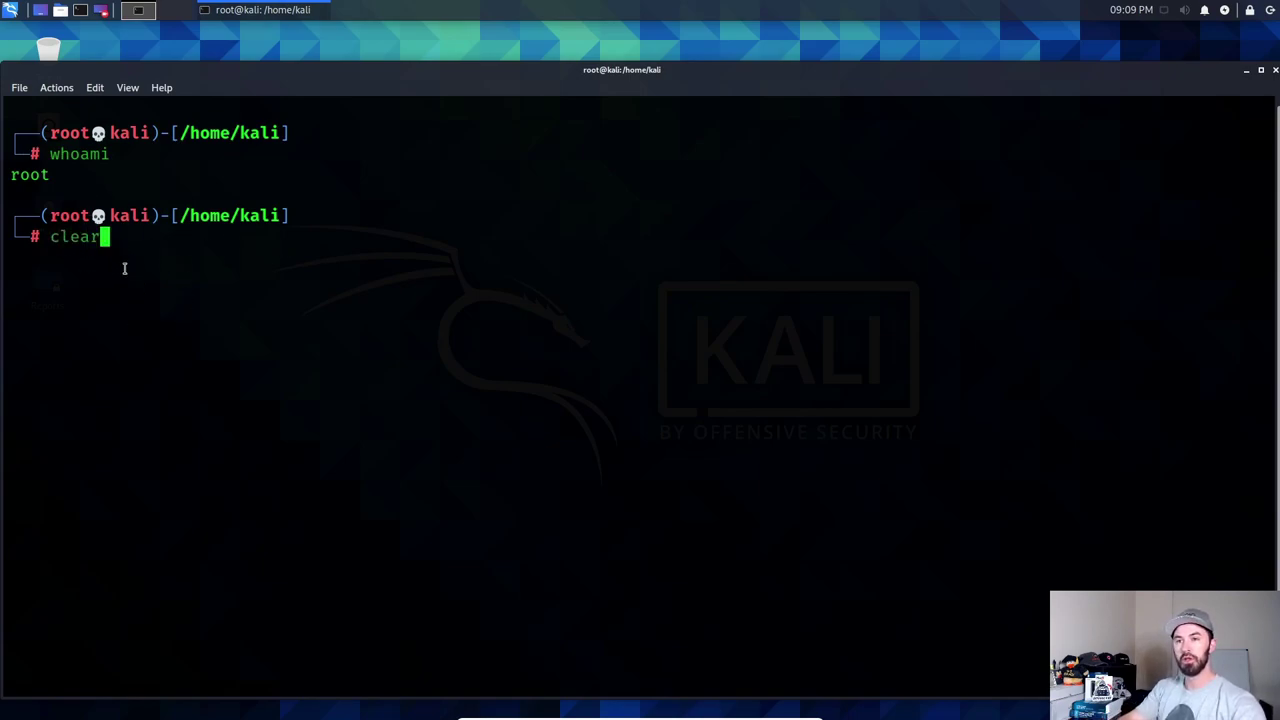
key("Return")
- Split the terminal vertically, enlarge the new pane's text, and run whoami
right_click(309, 246)
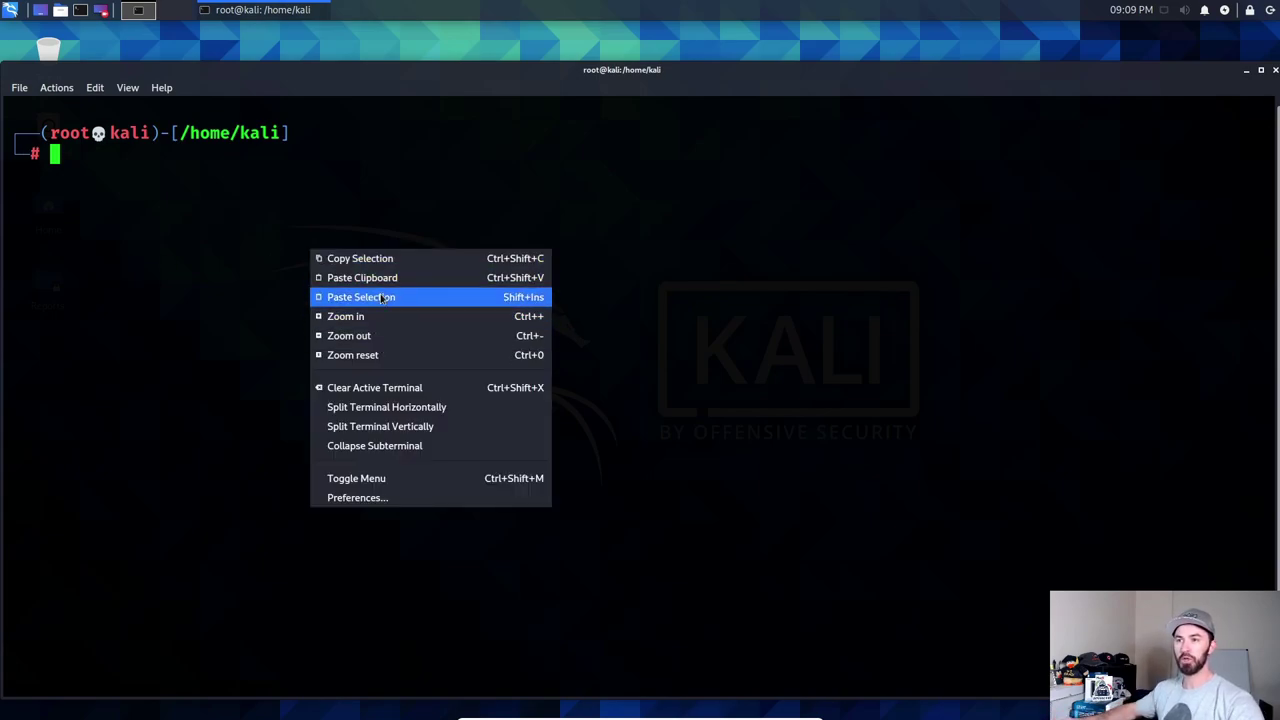
left_click(389, 426)
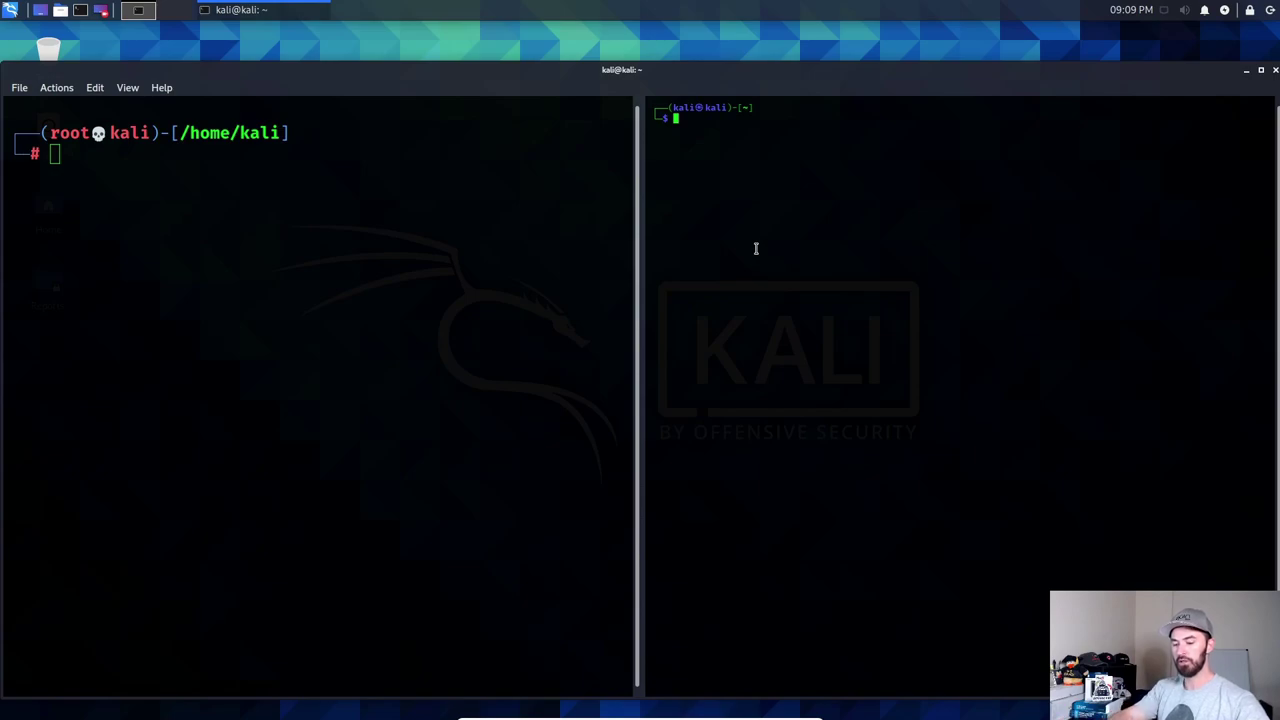
key("ctrl+plus")
key("ctrl+plus")
key("ctrl+plus")
key("ctrl+plus")
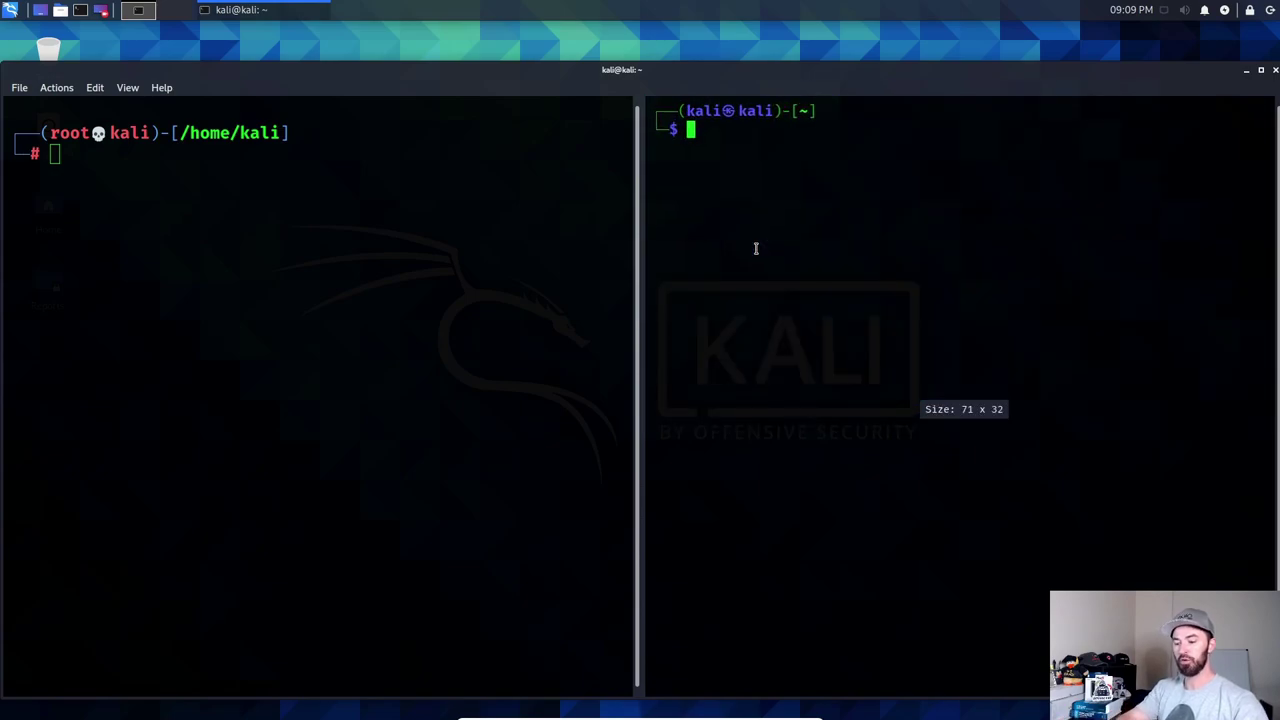
type("who")
key("Right")
key("Return")
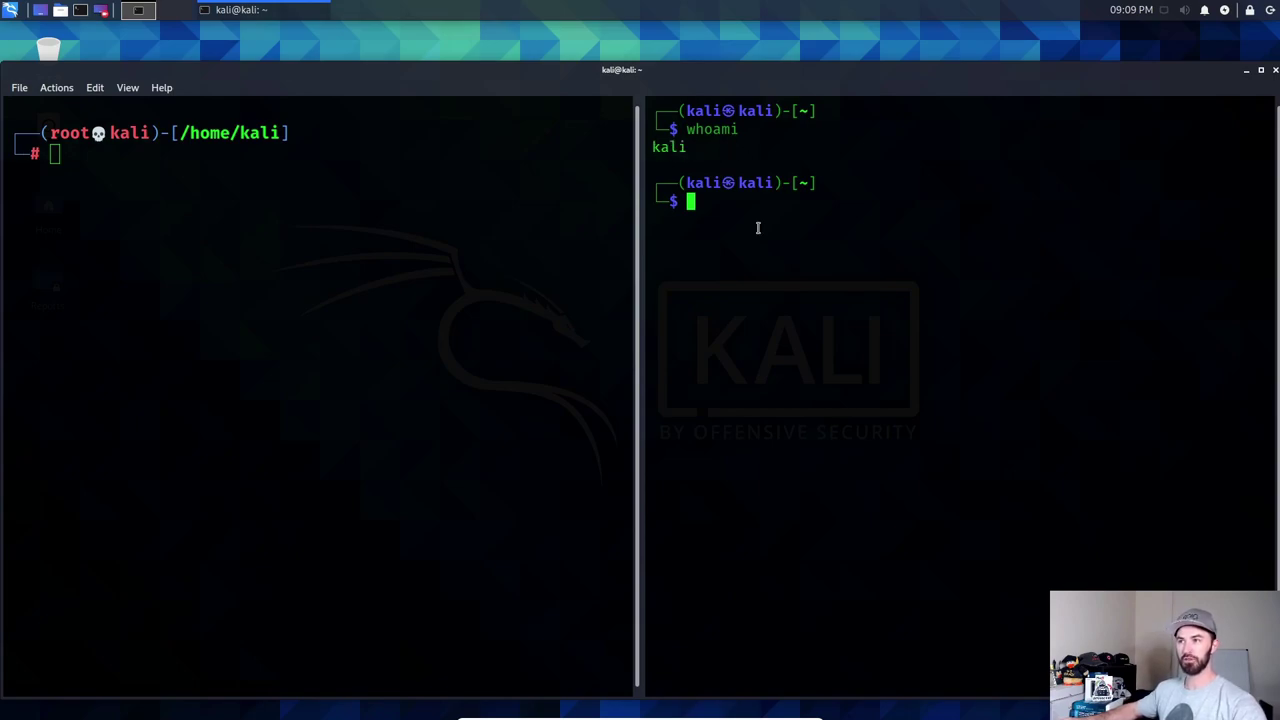
- Clear the new pane and run ifconfig to list network interfaces
type("cle")
key("Right")
key("Return")
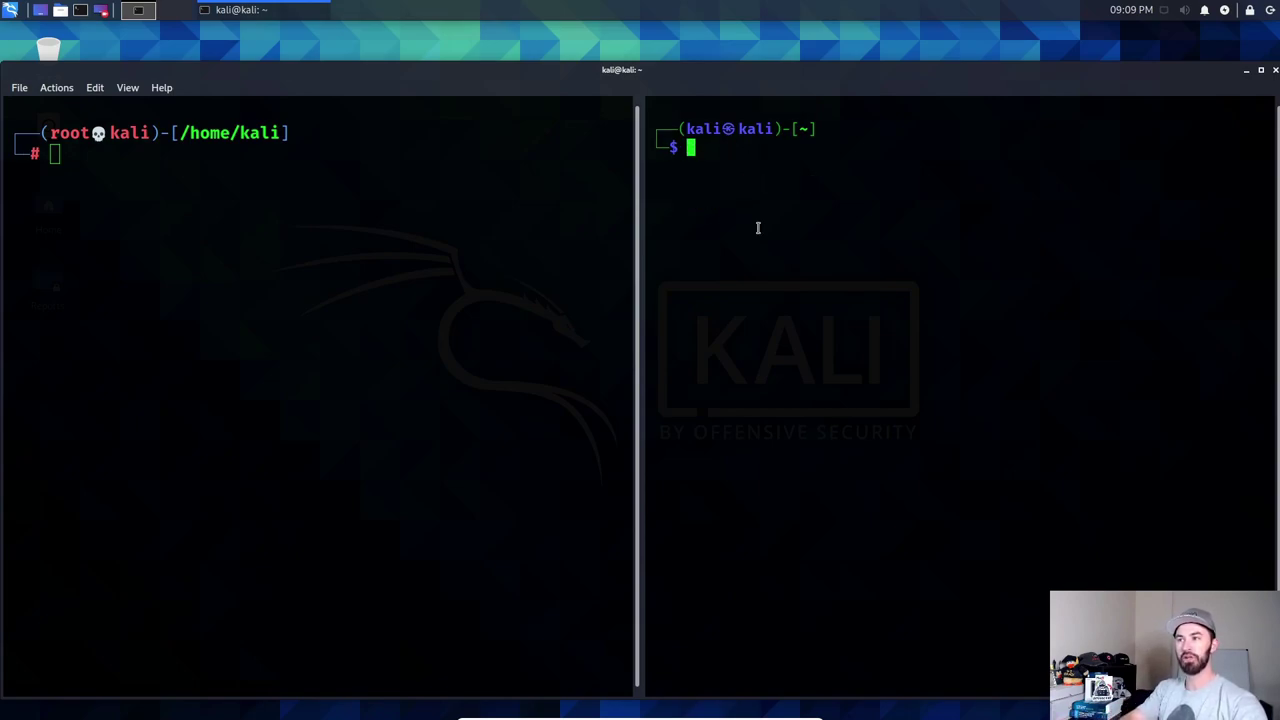
type("ifconfig")
key("Return")
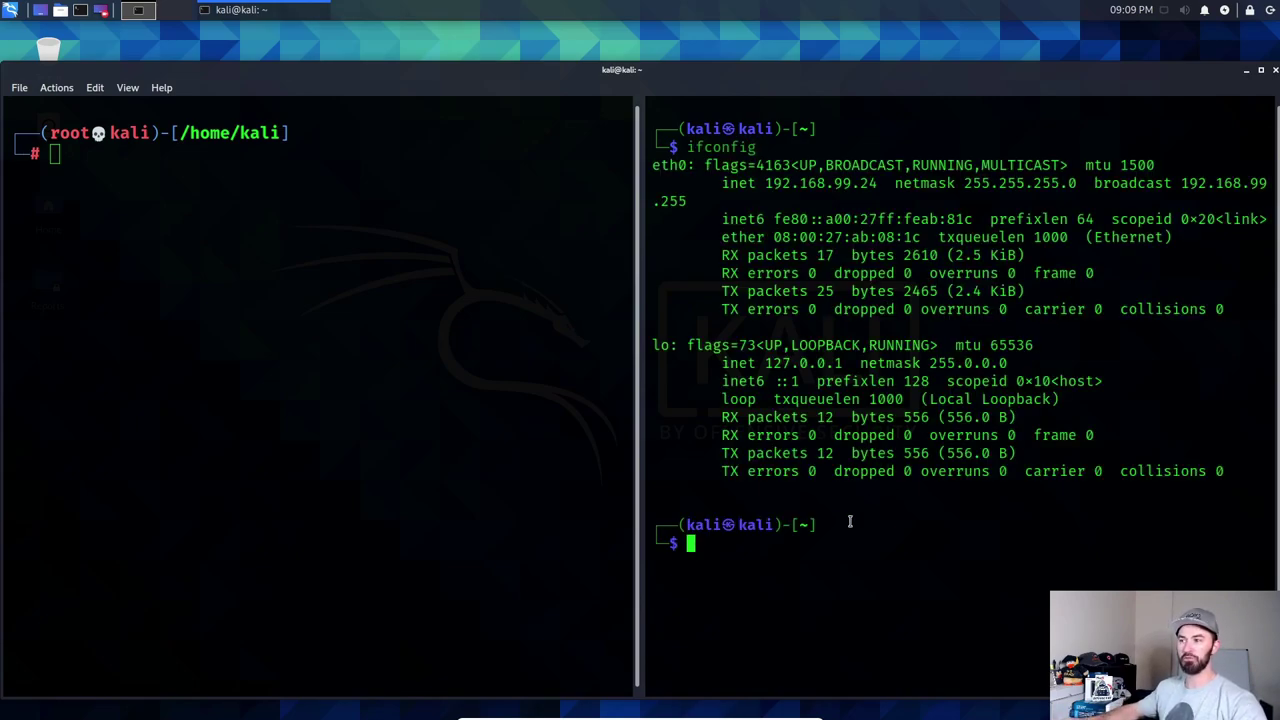
- Show arp --help, list ARP entries with arp -a, then clear the pane
type("arp")
type(" --help")
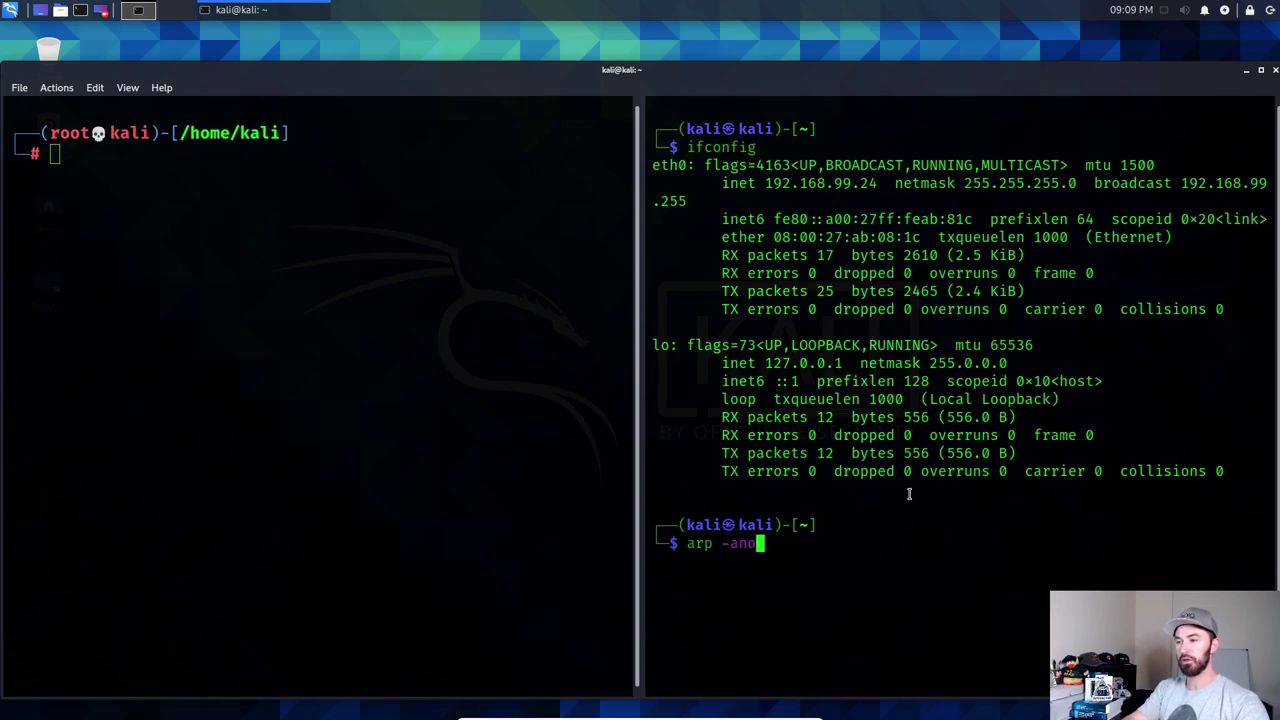
key("Return")
type("arp -a")
key("Return")
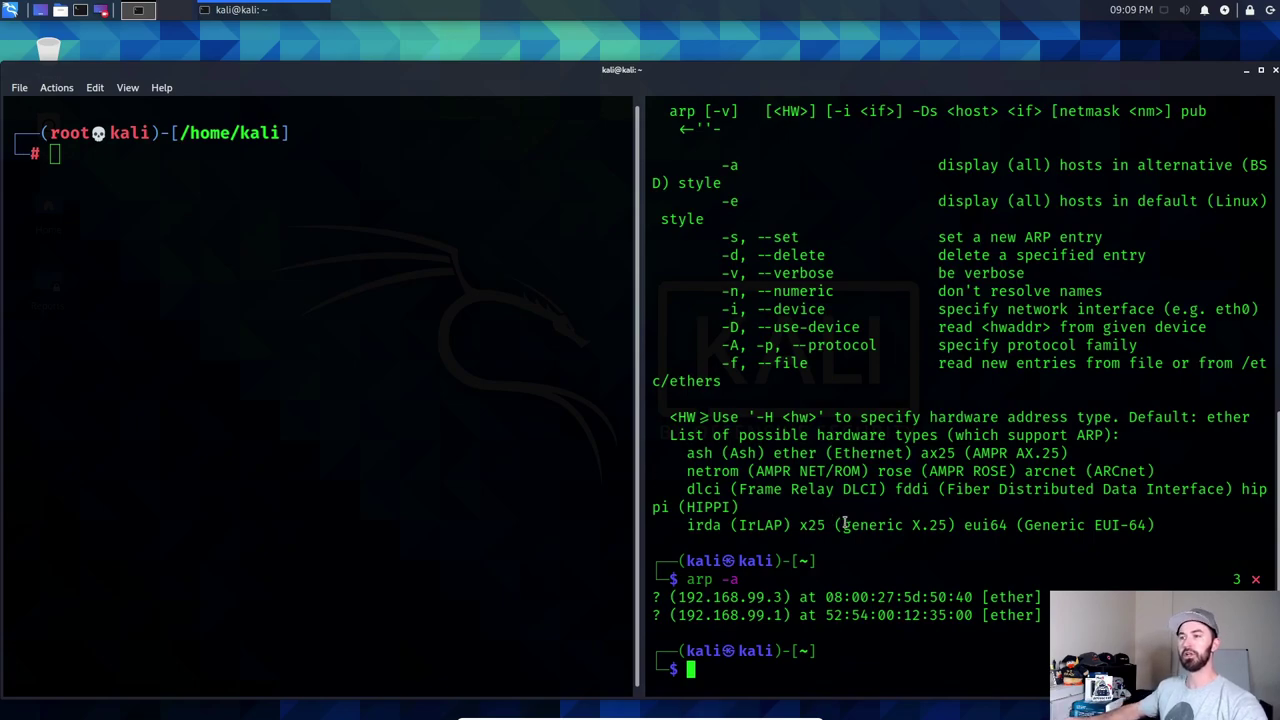
type("clear")
key("Return")
key("Return")
key("Return")
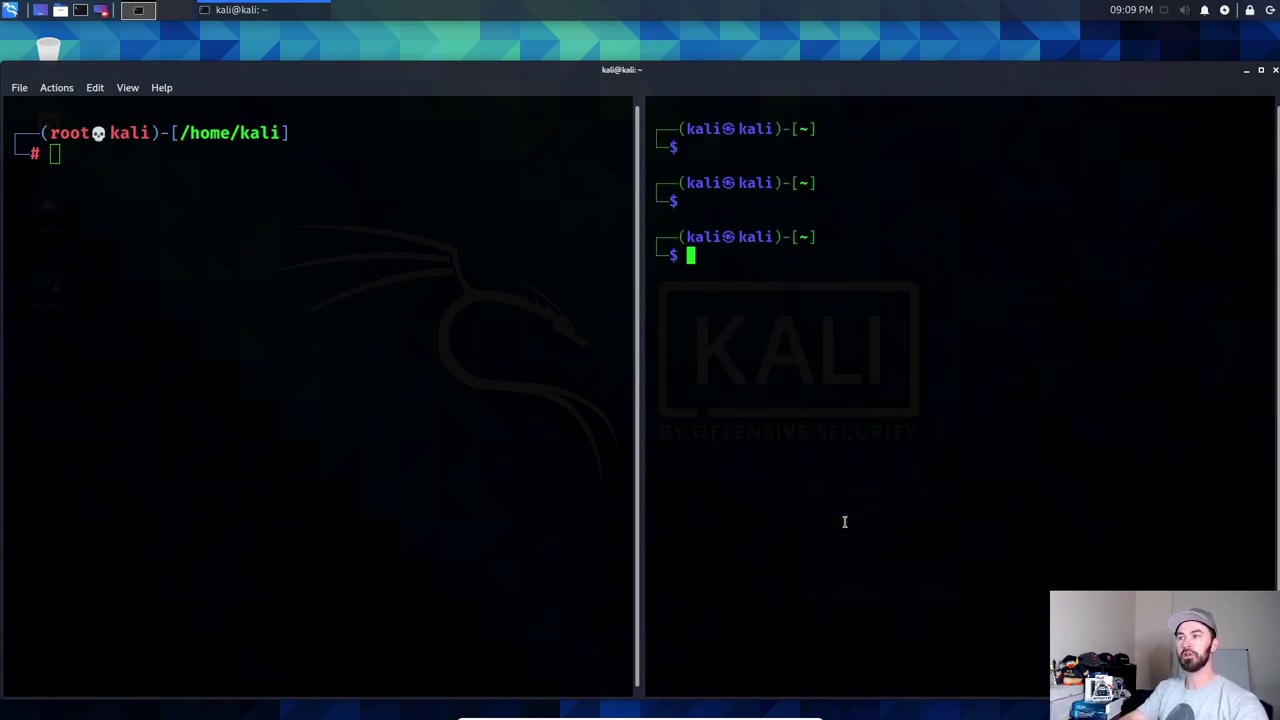
- Clear the root pane and launch Maltego with the maltego command
left_click(322, 317)
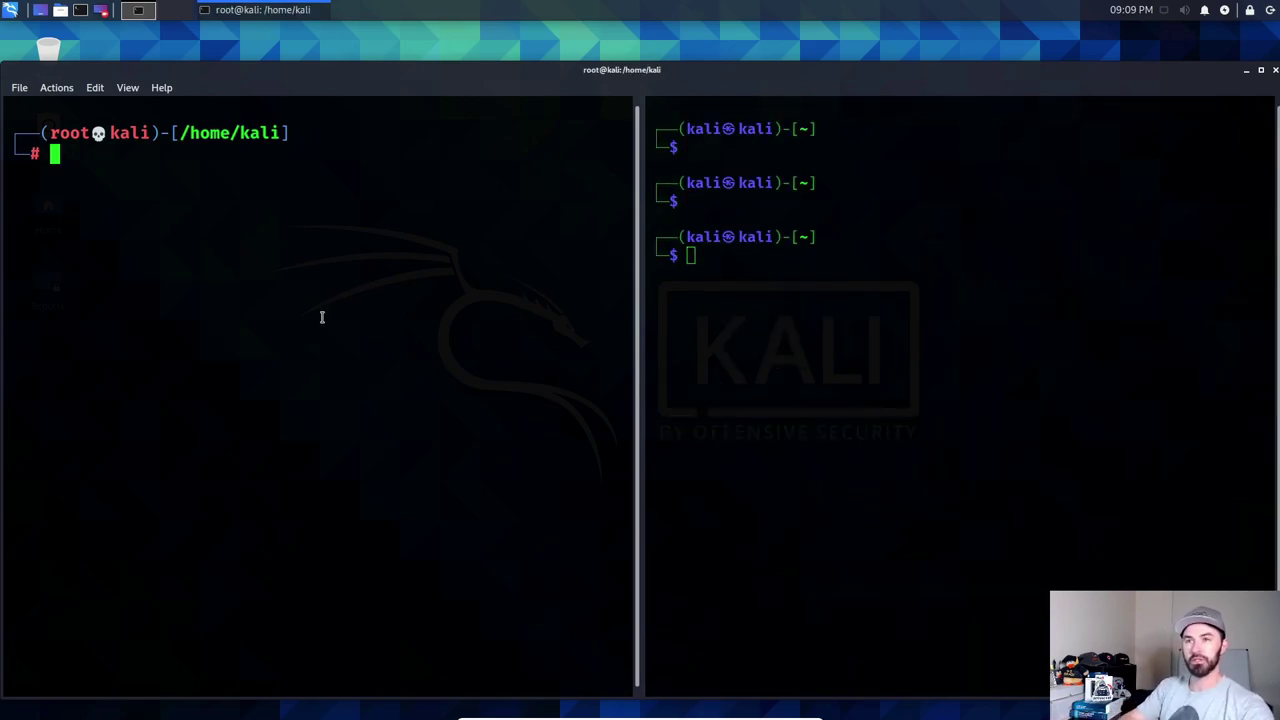
key("Return")
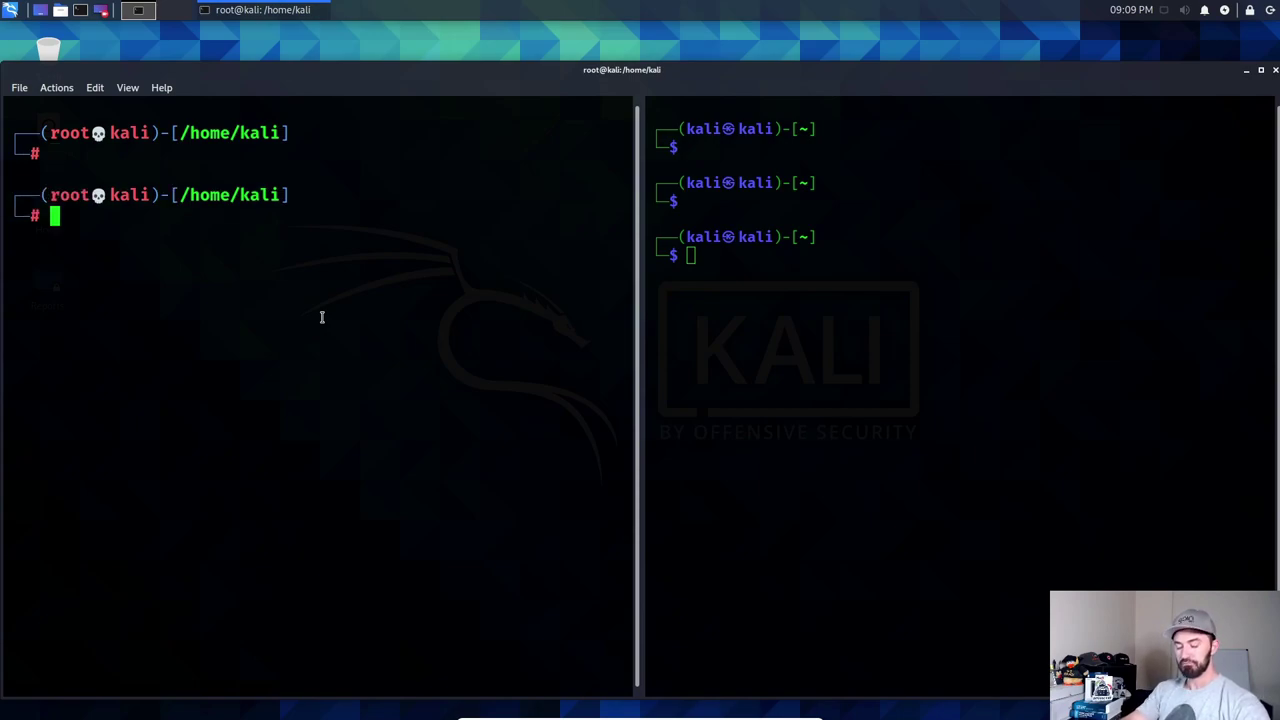
type("clear")
key("Return")
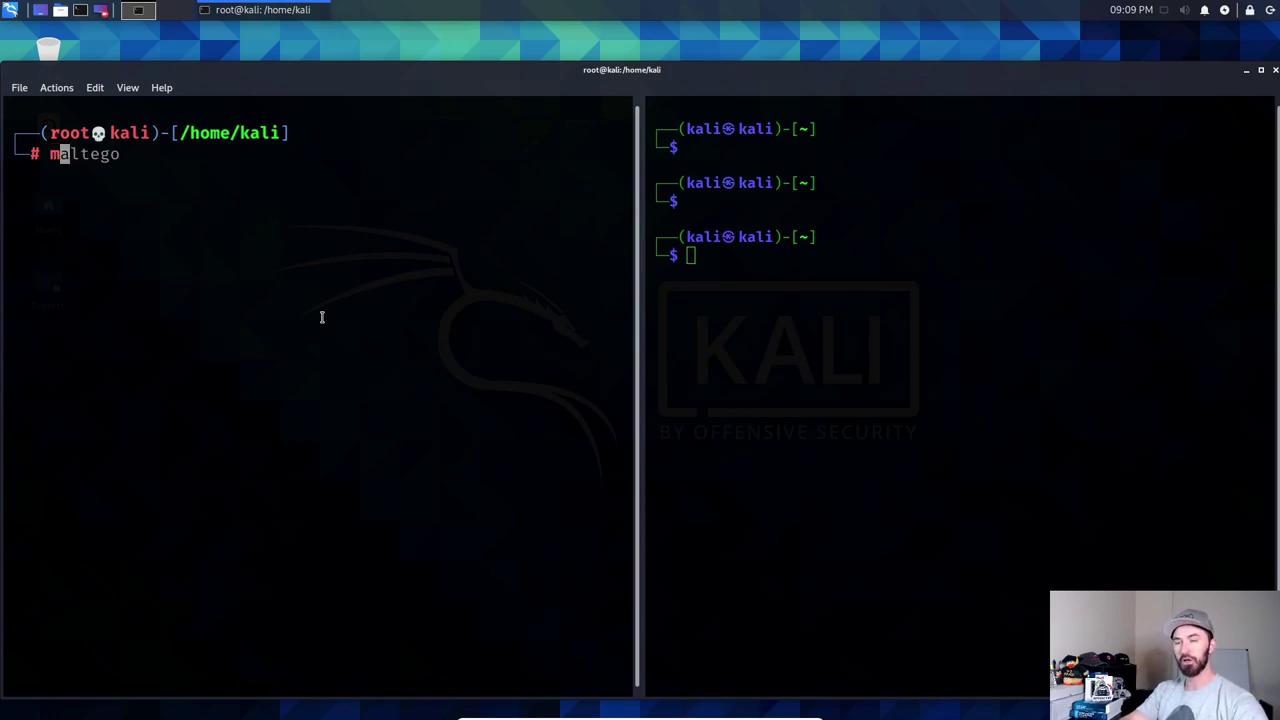
key("End")
key("Return")
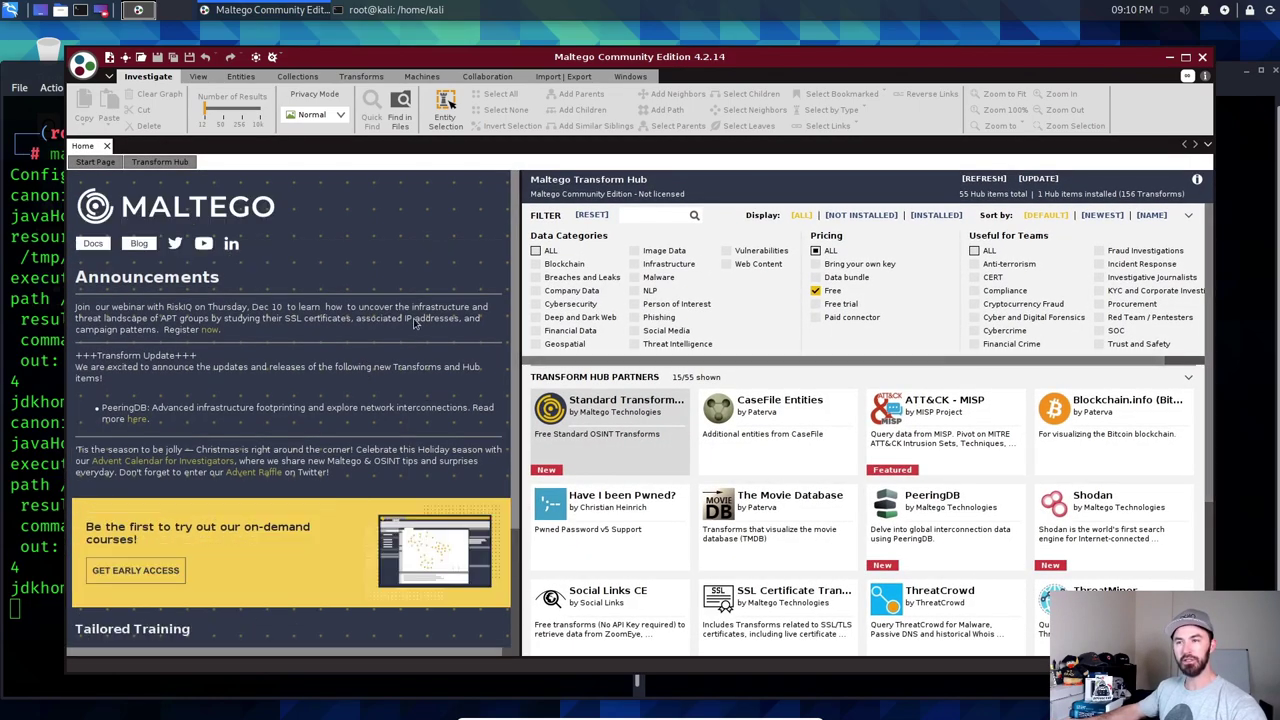
- Maximize the Maltego window and create a blank New Graph (1)
left_click(1185, 57)
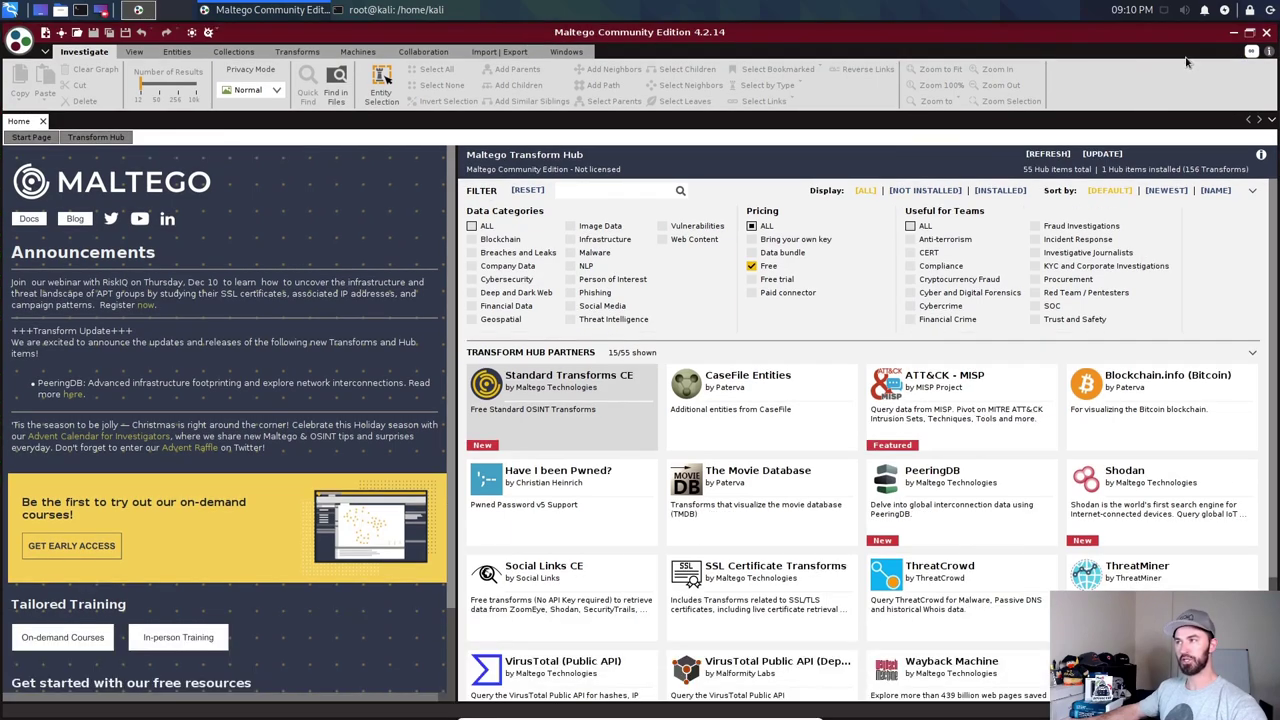
left_click(45, 35)
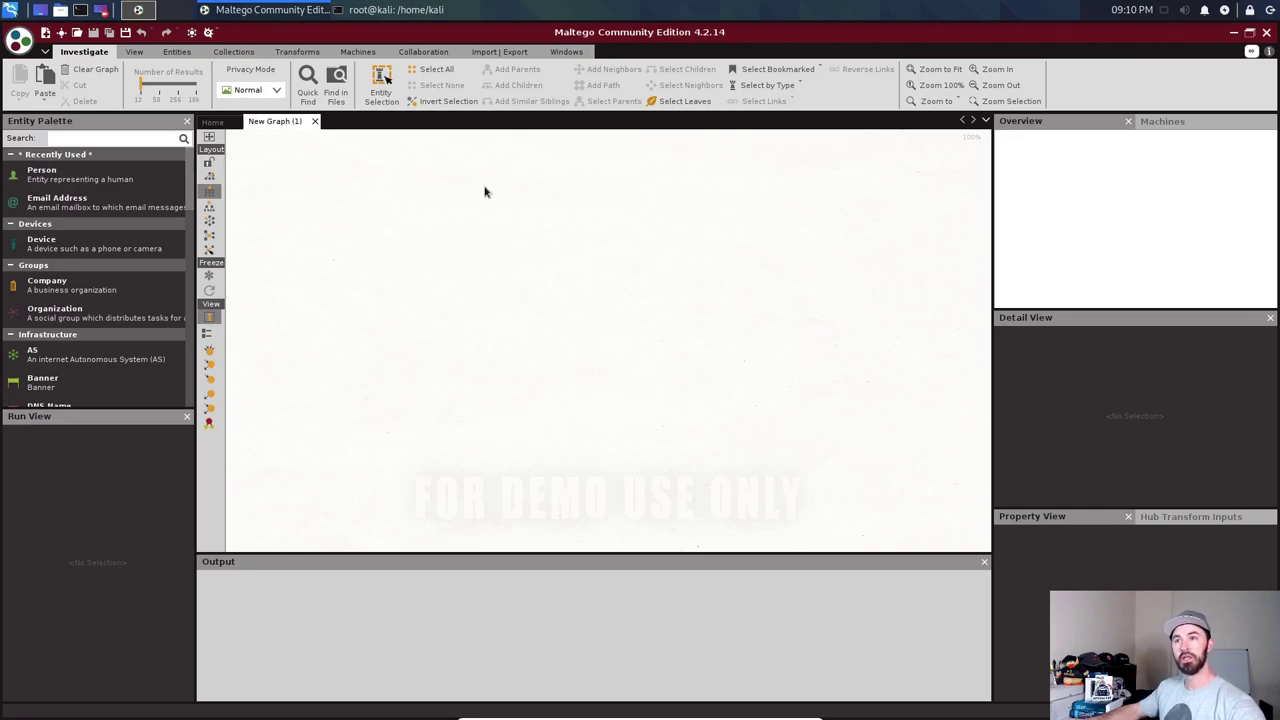
- Return to the terminal's second pane, run ram -a, and erase the recalled command
left_click(388, 11)
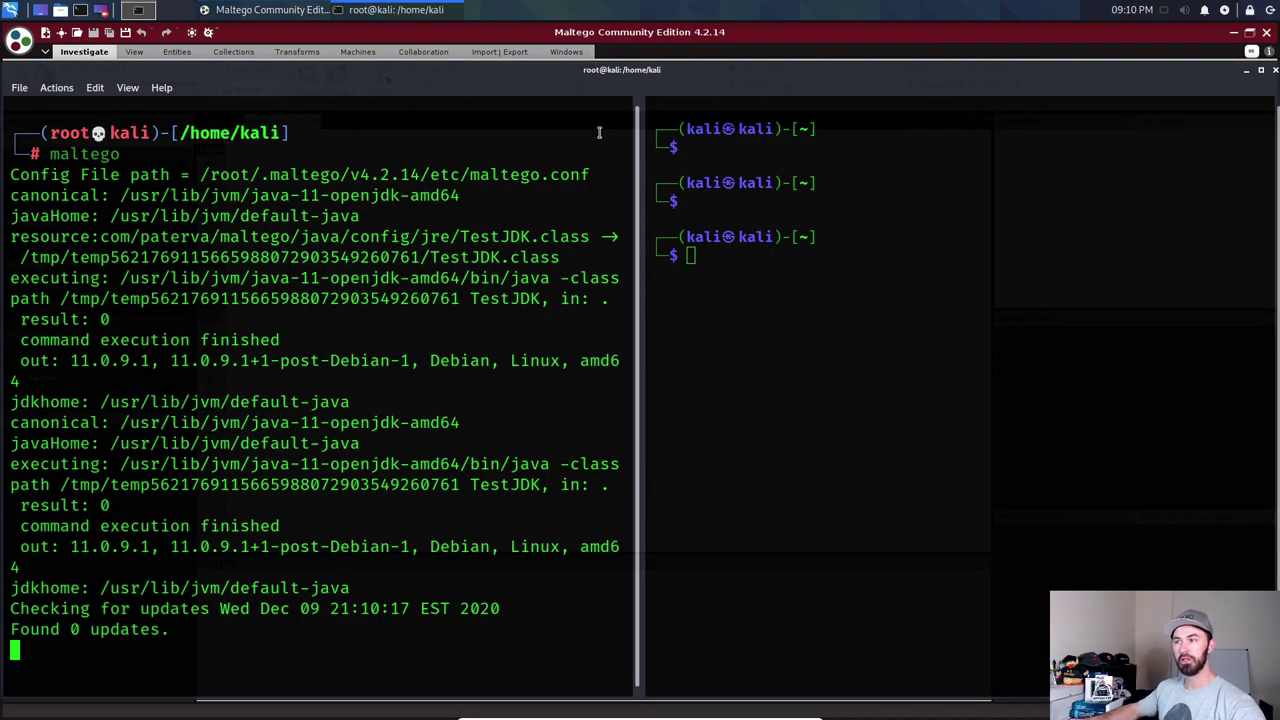
left_click(786, 342)
type("ram -a")
key("Return")
key("Up")
key("Left")
key("Left")
key("Left")
key("ctrl+u")
- View running processes with top, quit it, and review the shell history
type("top")
key("Return")
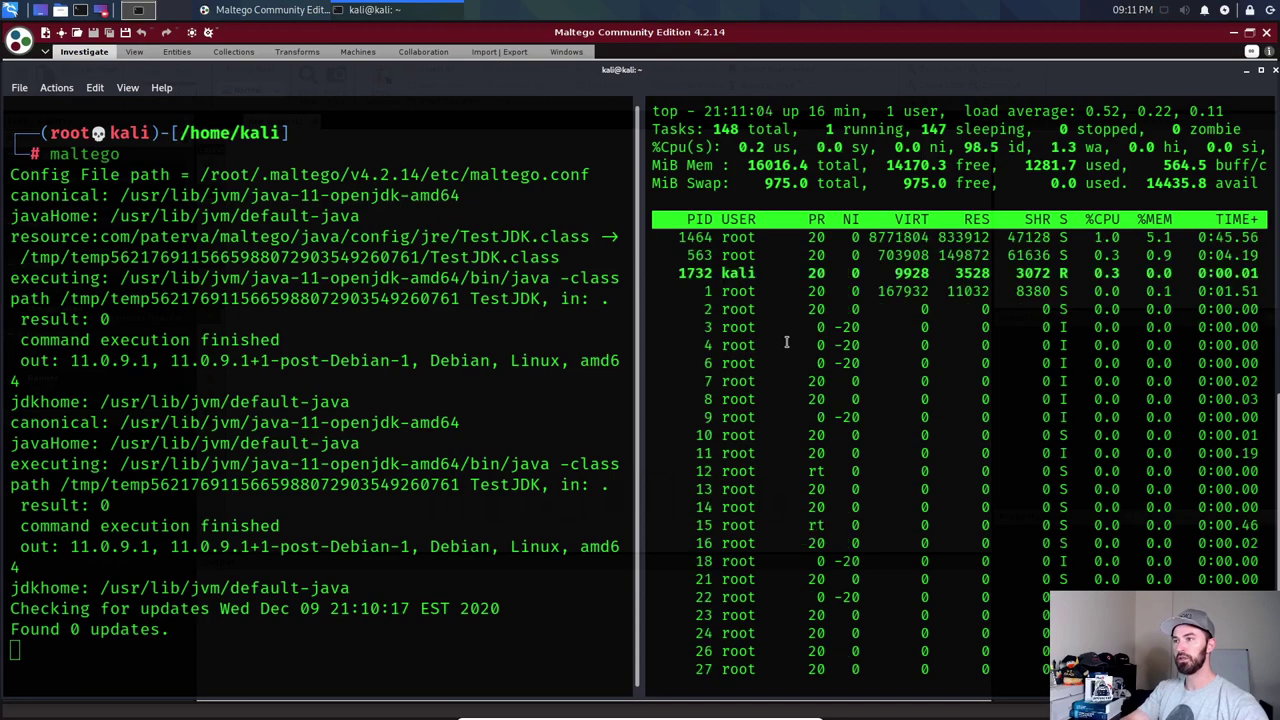
key("q")
key("Return")
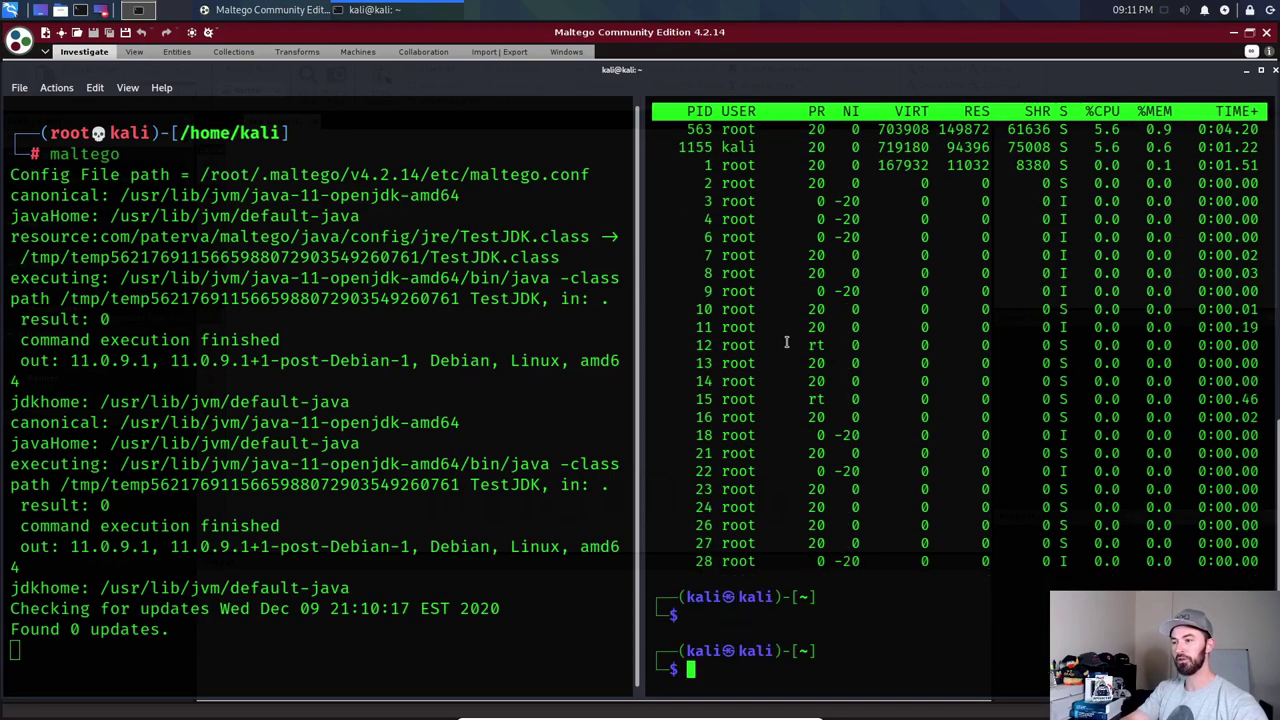
type("hi")
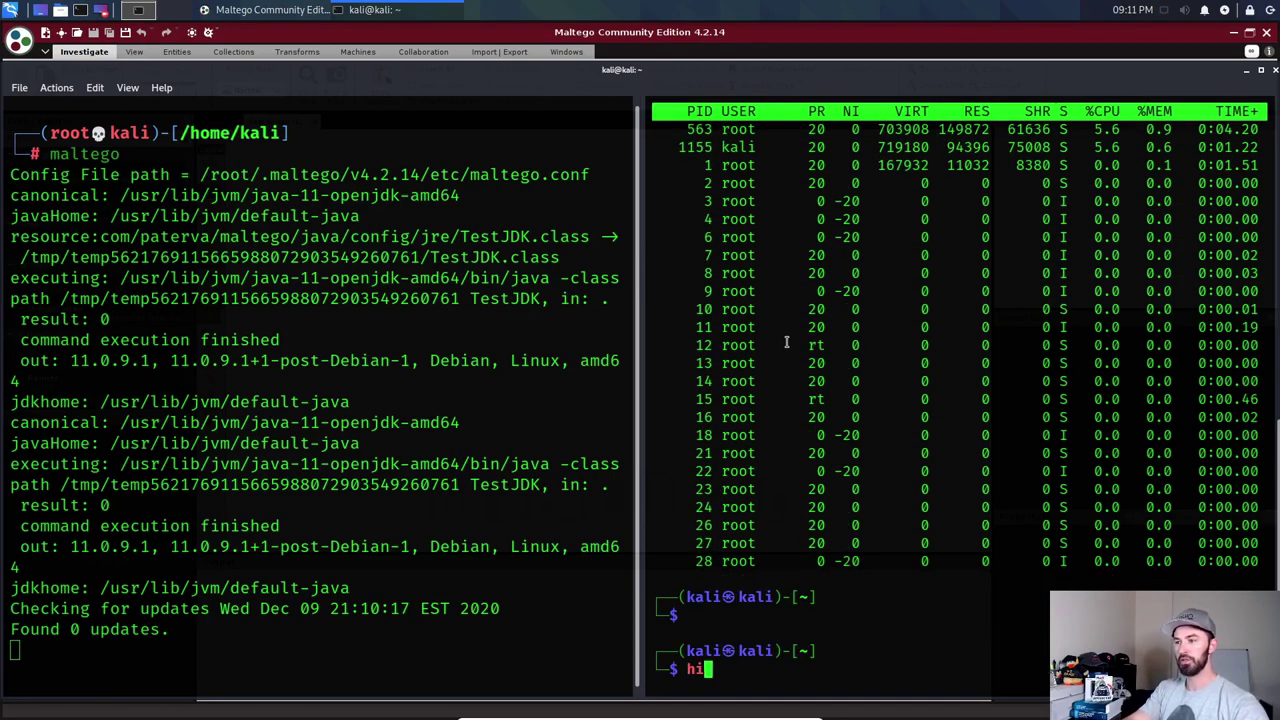
type("st")
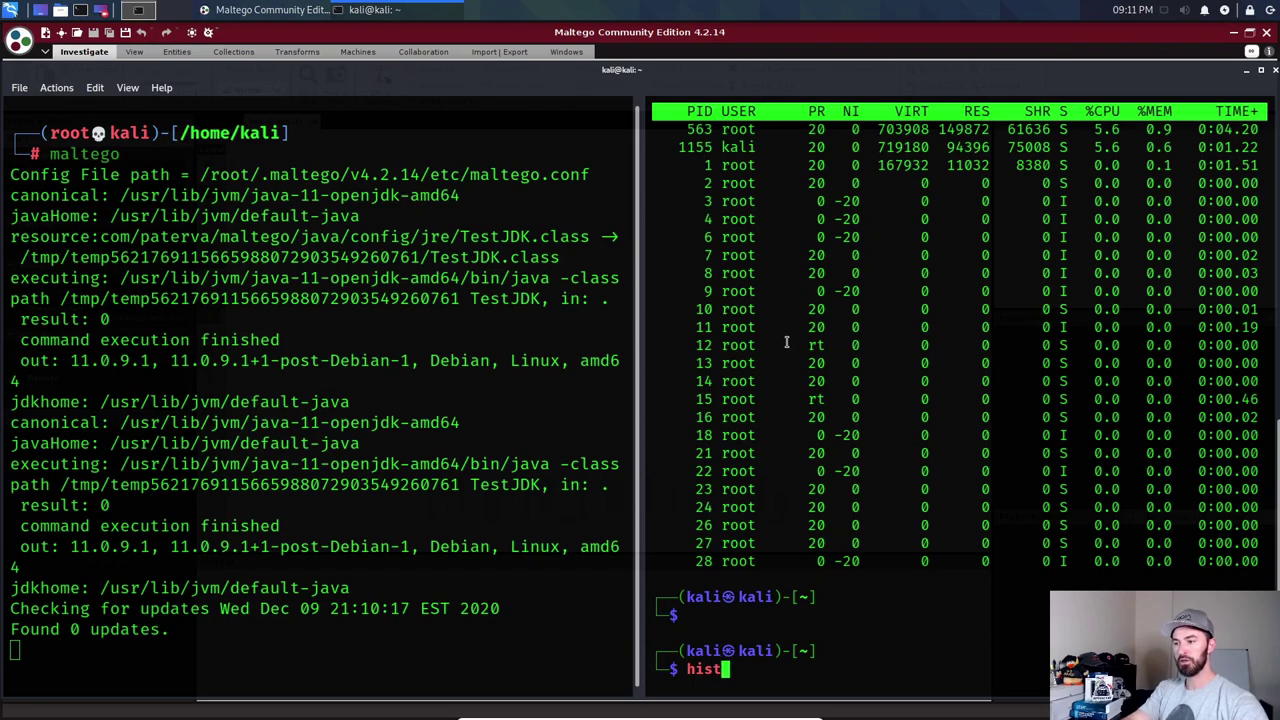
type("ory")
key("Return")
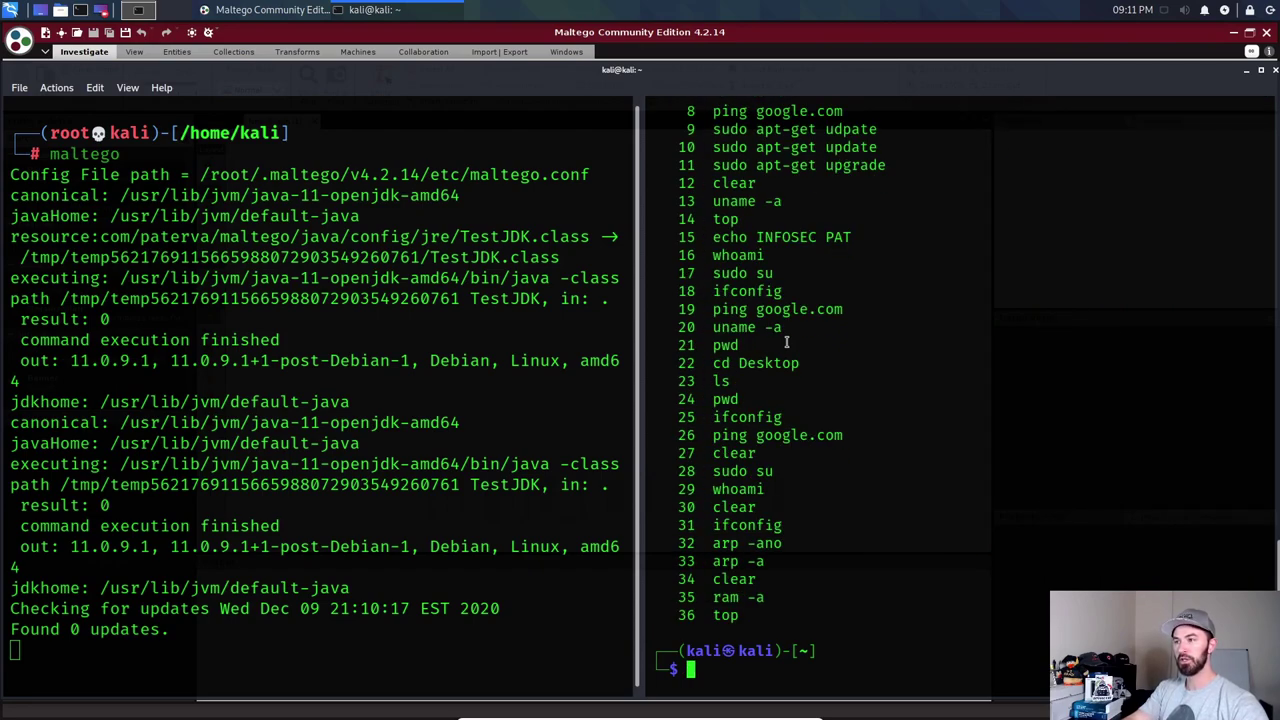
scroll(823, 519, "up", 3)
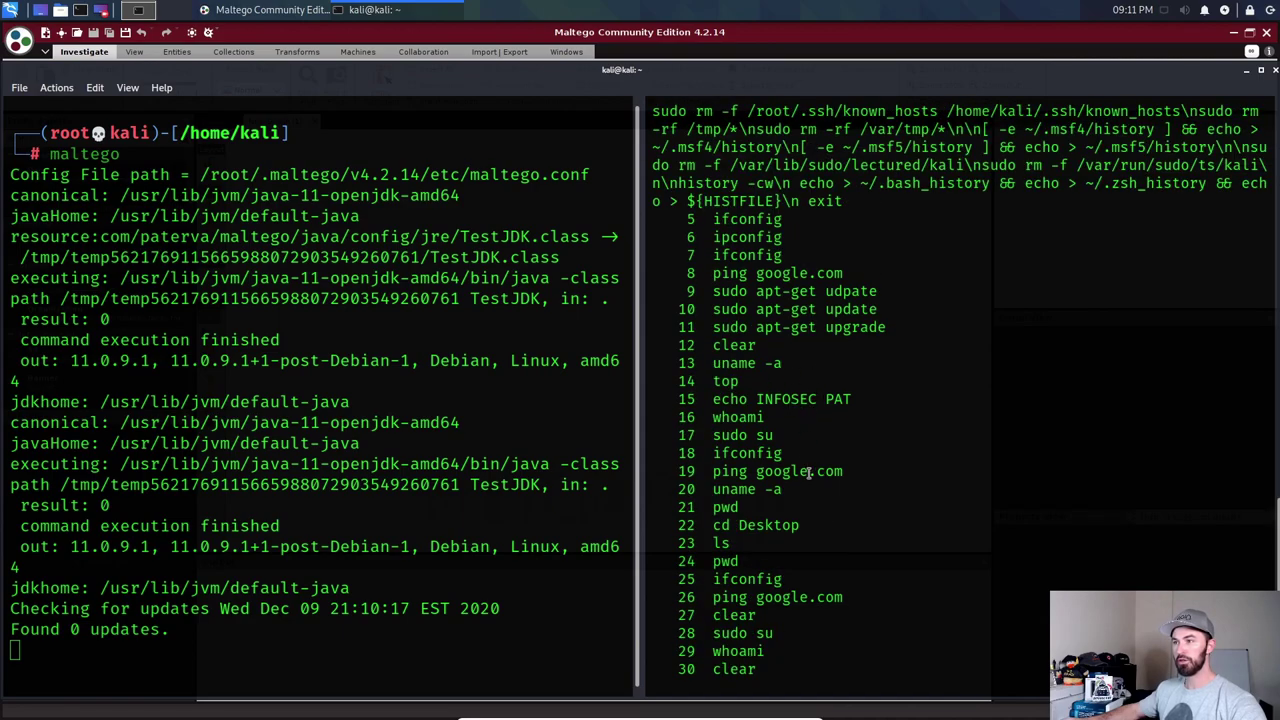
scroll(823, 483, "down", 3)
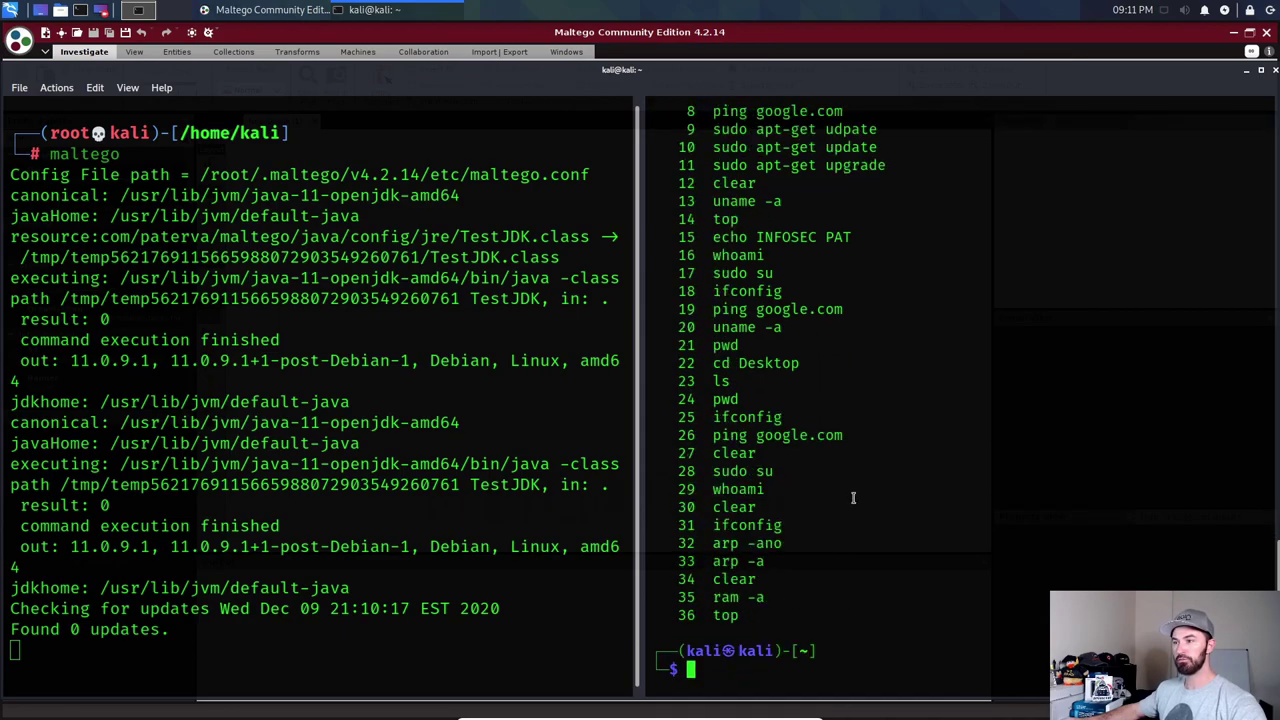
- Become root with sudo su, review root's history, and clear the pane
type("sudo su")
key("Return")
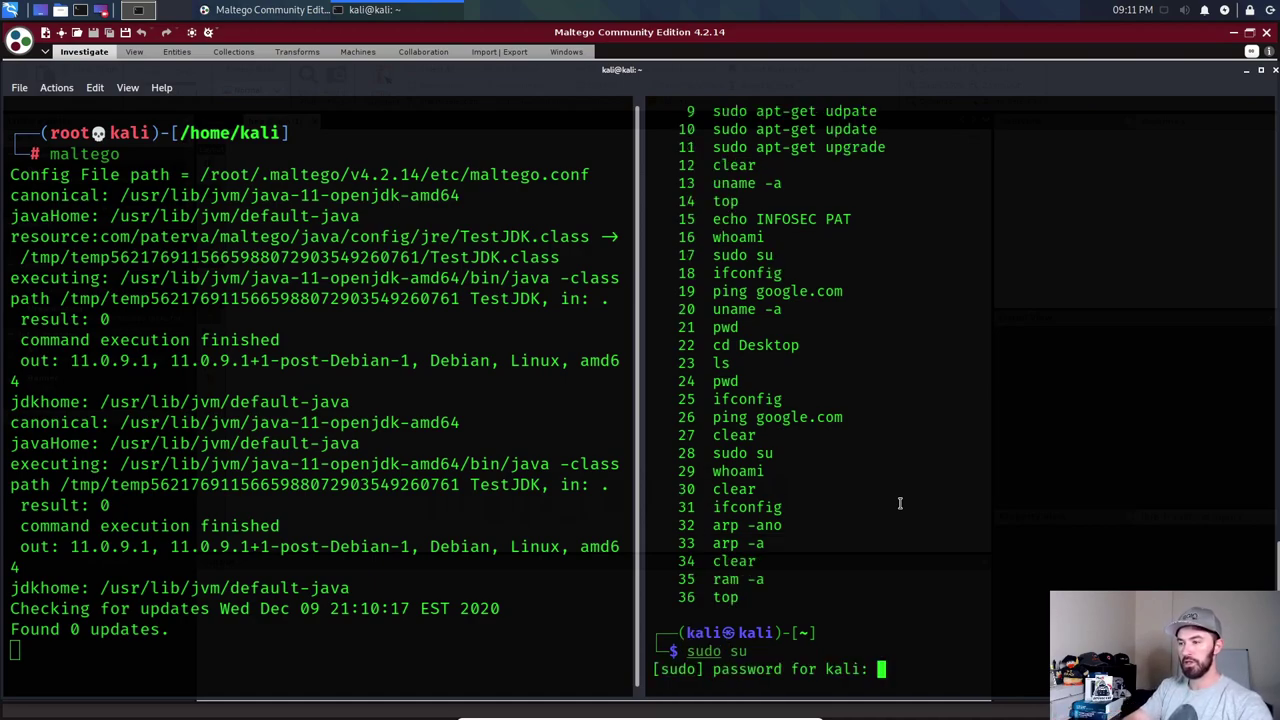
key("Return")
type("hist")
key("Tab")
type("ory")
key("Return")
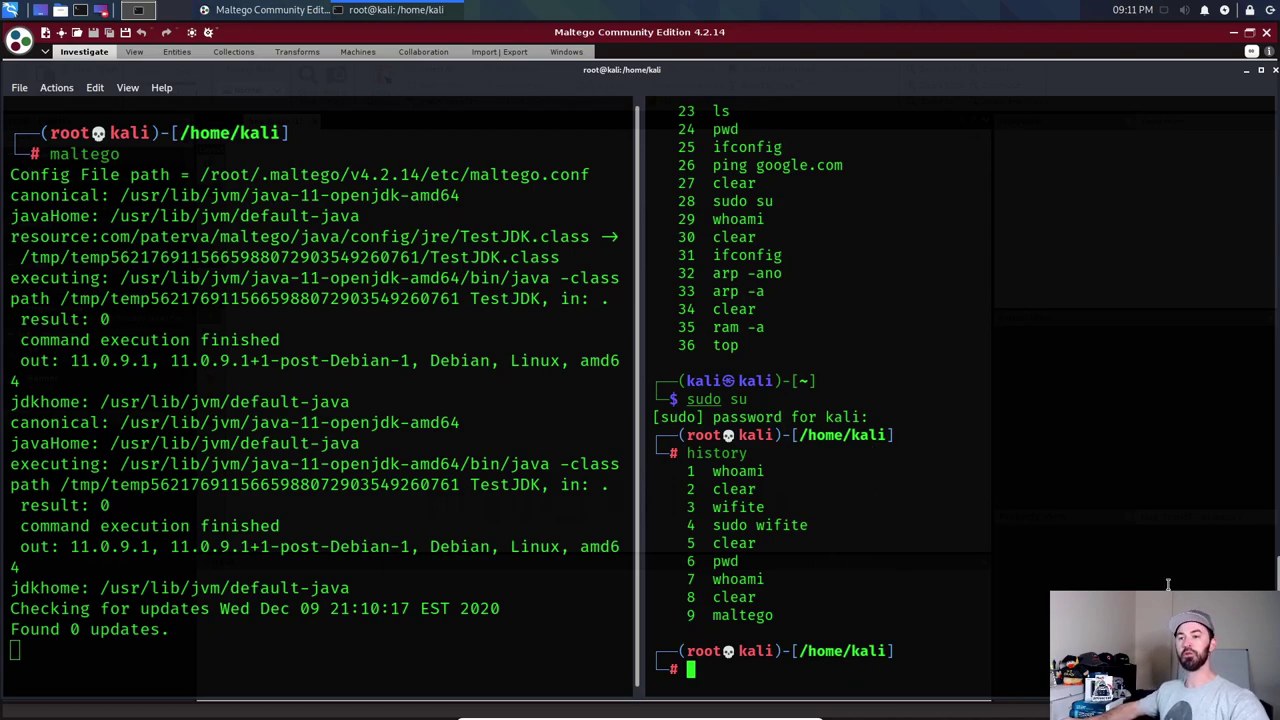
left_click_drag(999, 562, 997, 549)
type("clear")
key("Return")
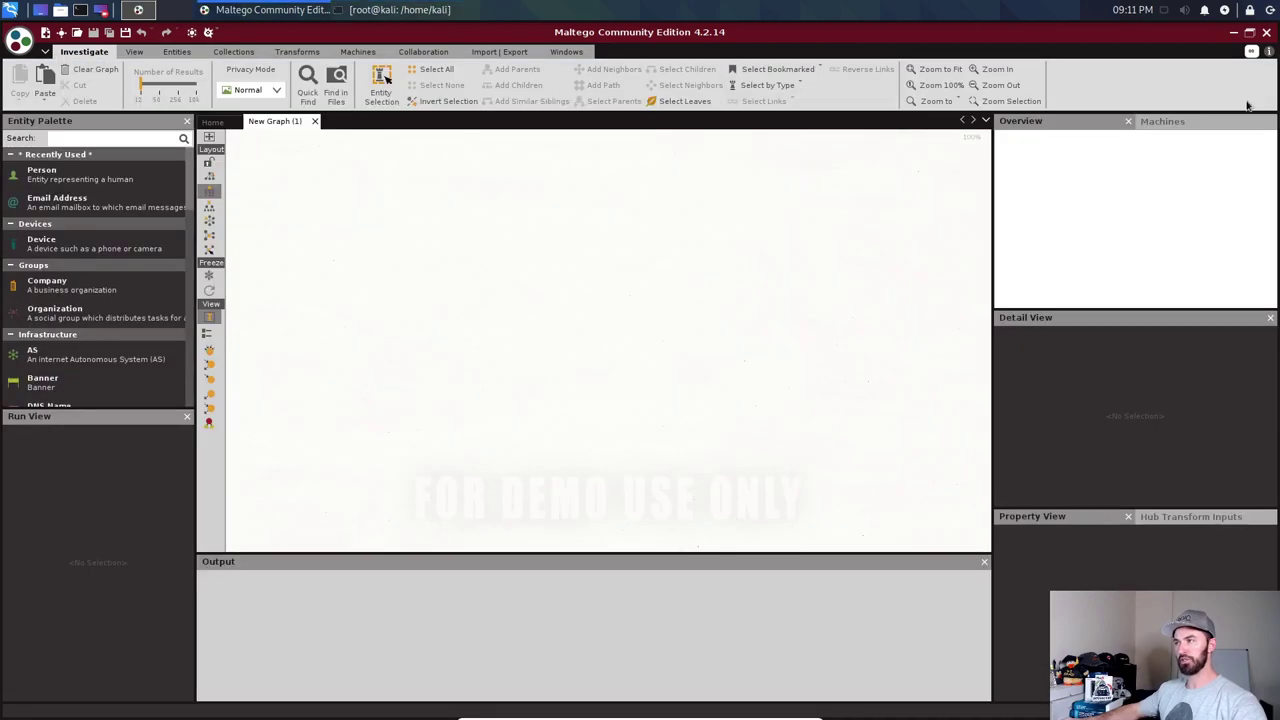
- Minimize the terminal and browse down through Maltego's Entity Palette categories
left_click(1246, 70)
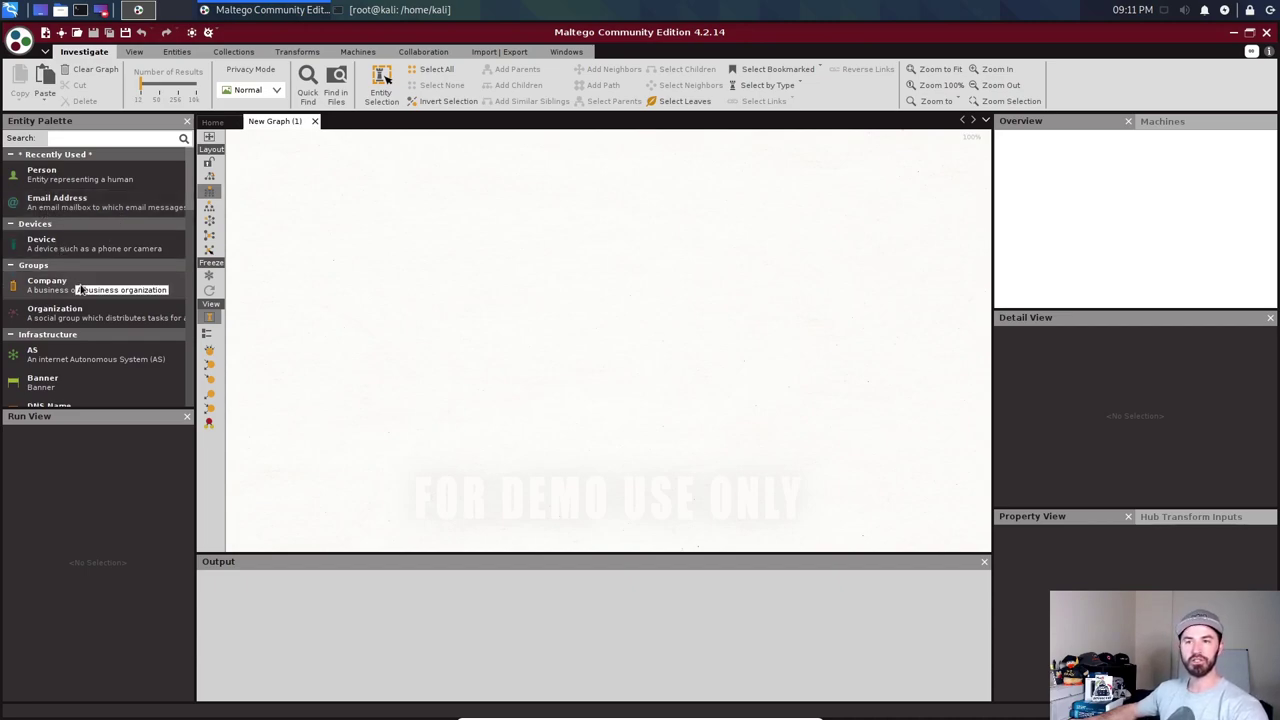
scroll(72, 305, "down", 2)
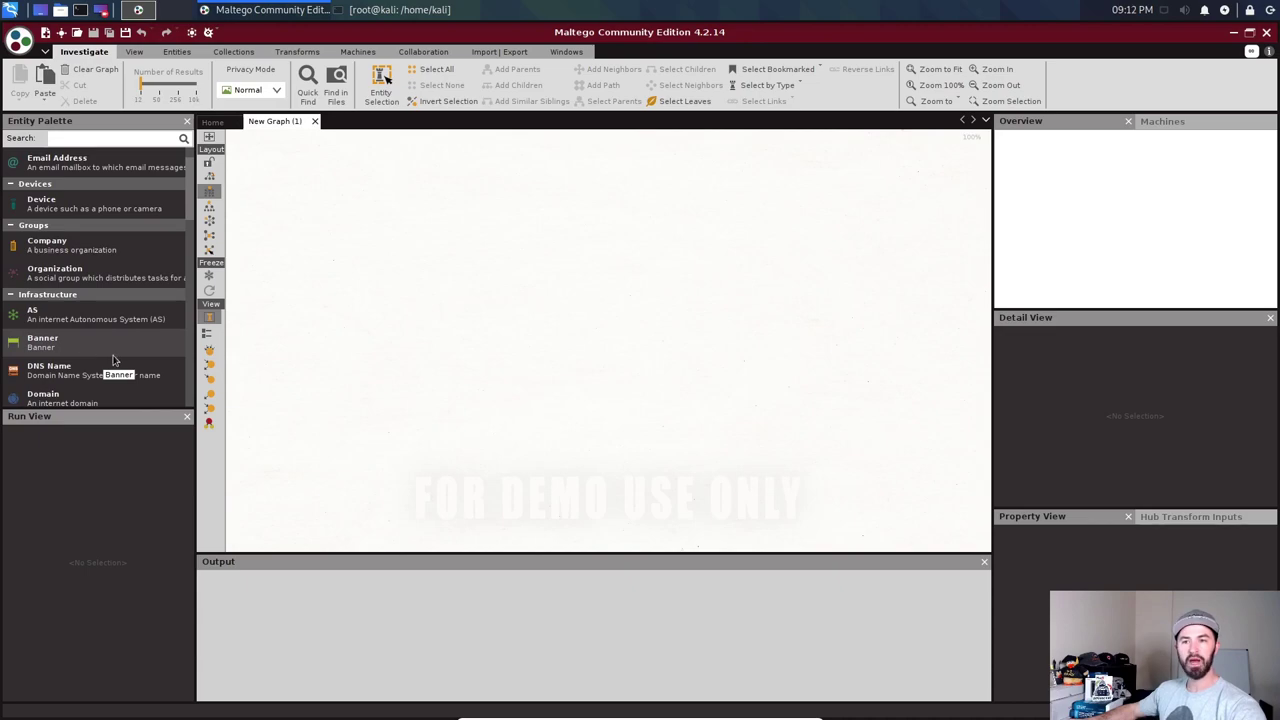
scroll(113, 362, "down", 2)
scroll(108, 350, "down", 1)
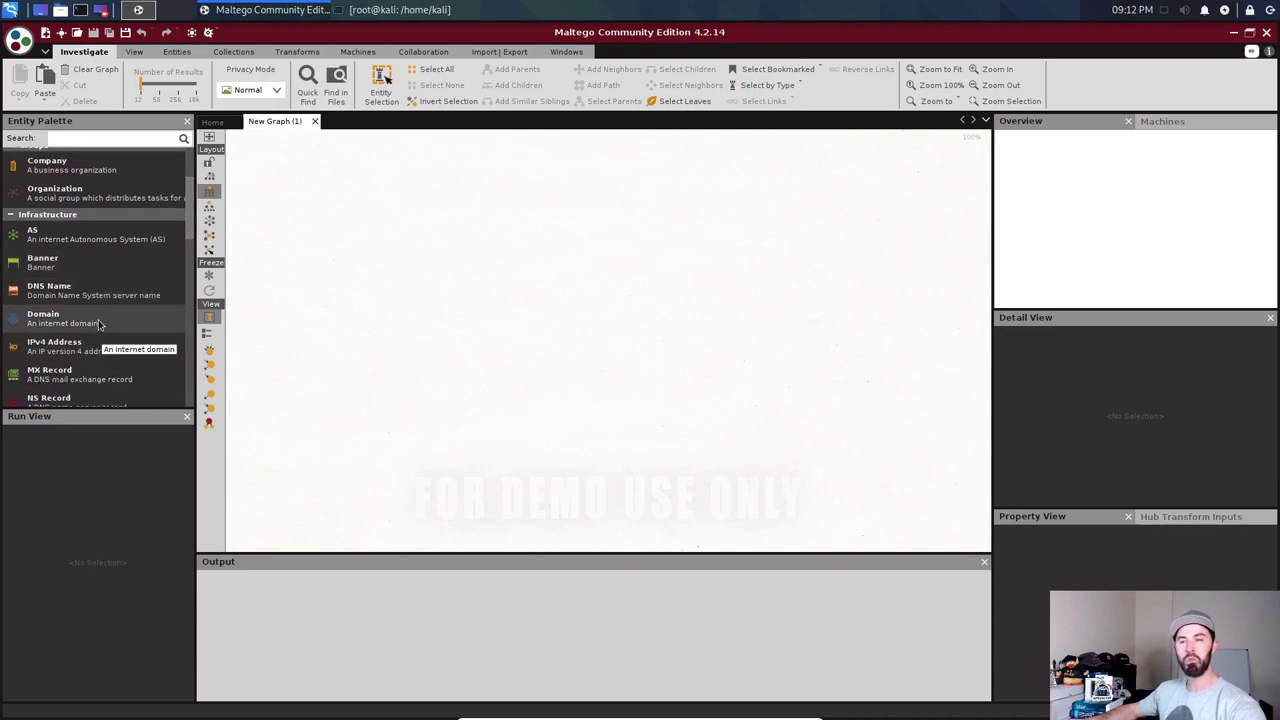
scroll(102, 323, "down", 1)
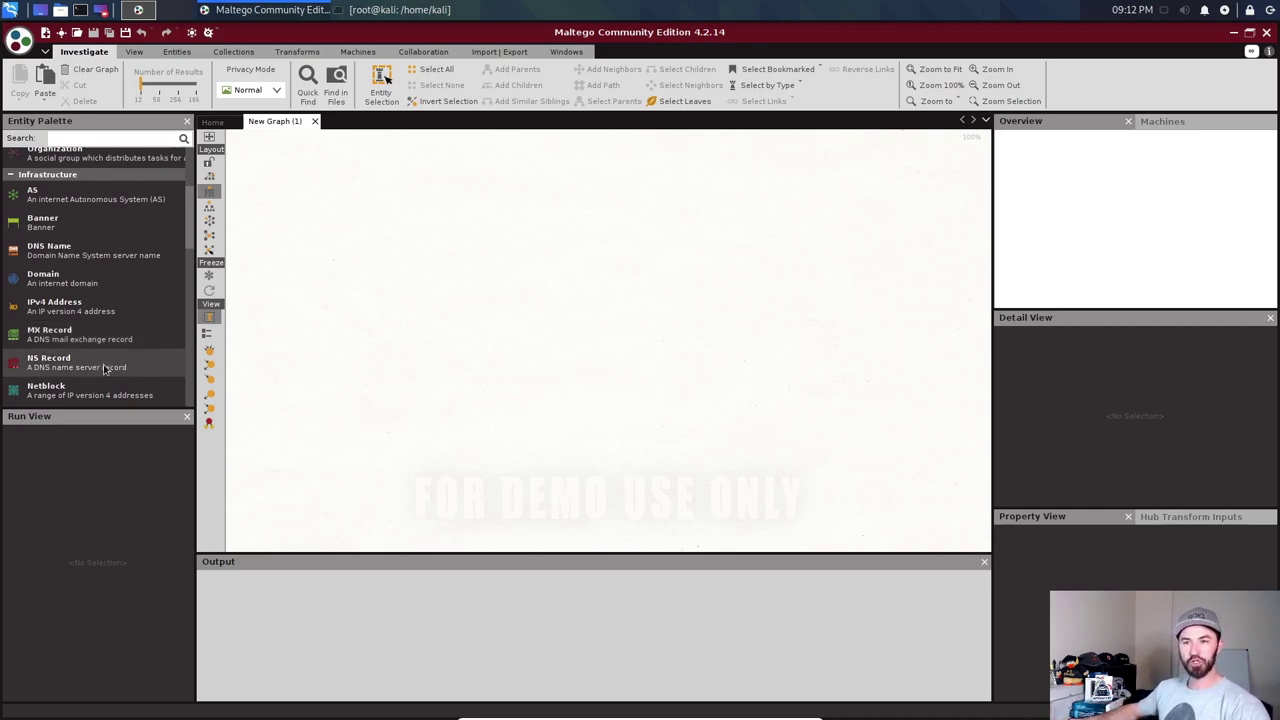
scroll(105, 330, "down", 2)
scroll(103, 340, "down", 3)
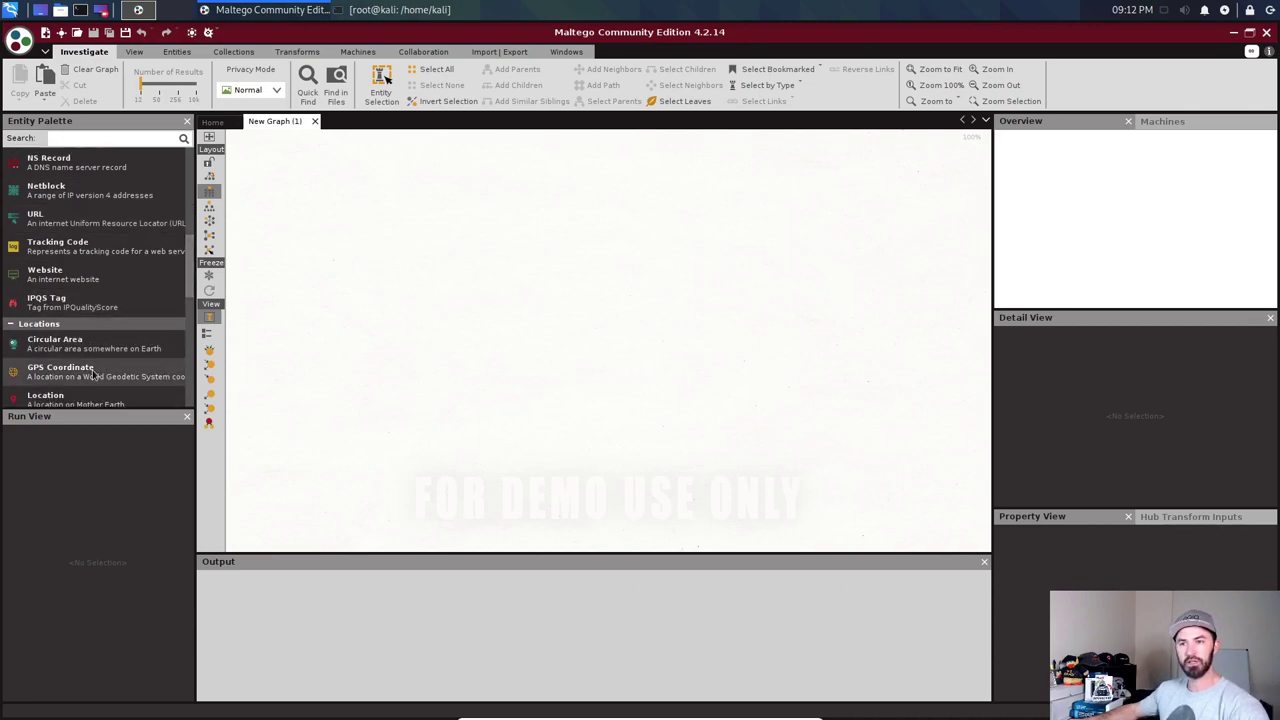
scroll(89, 310, "down", 5)
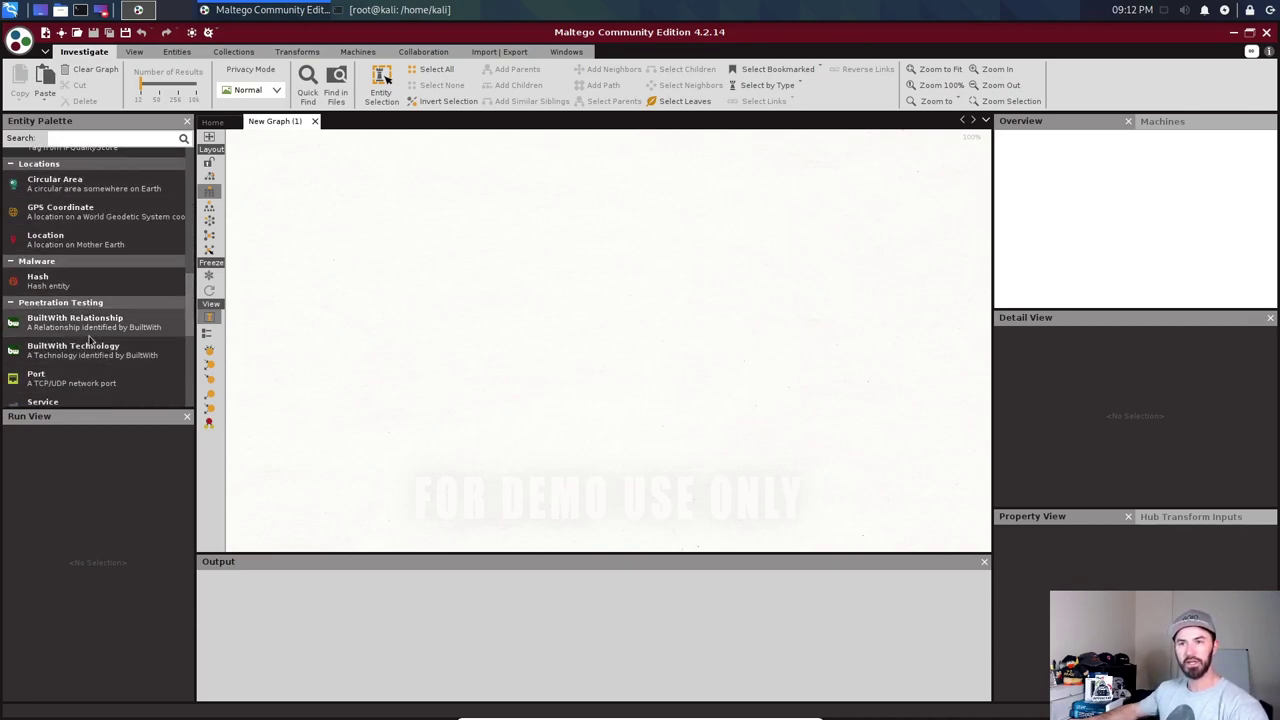
scroll(89, 333, "down", 3)
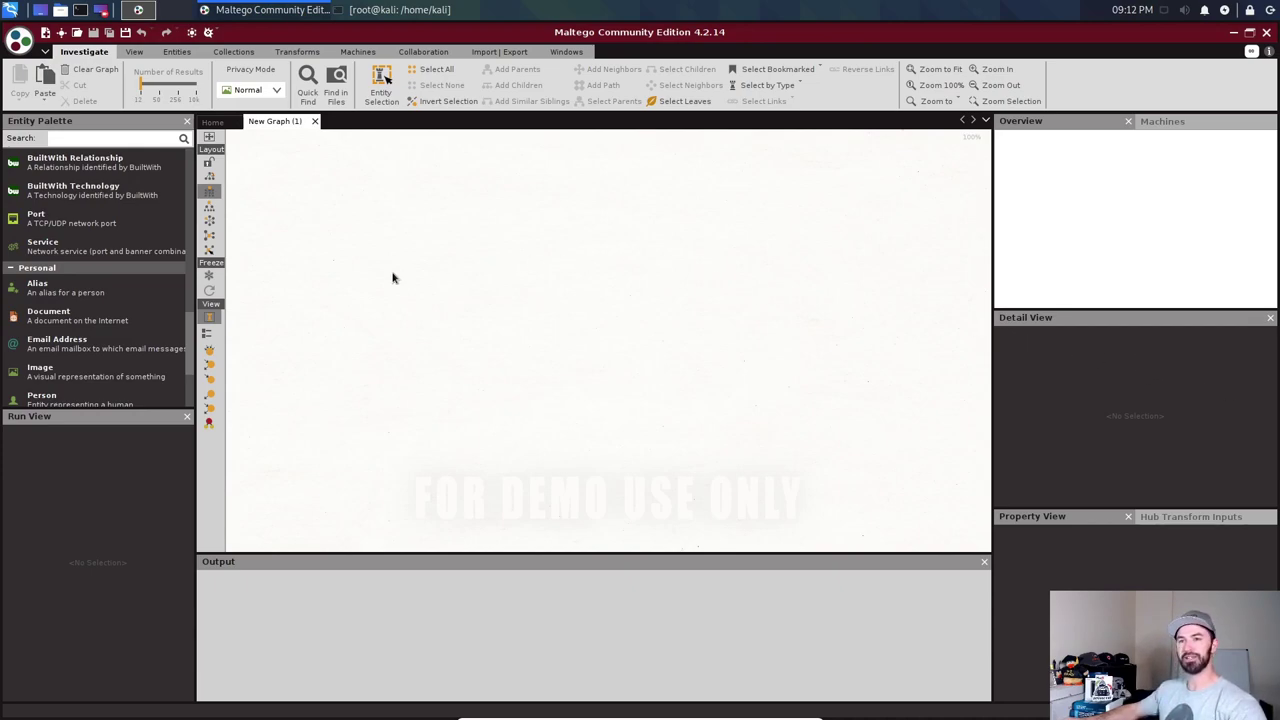
scroll(62, 344, "down", 3)
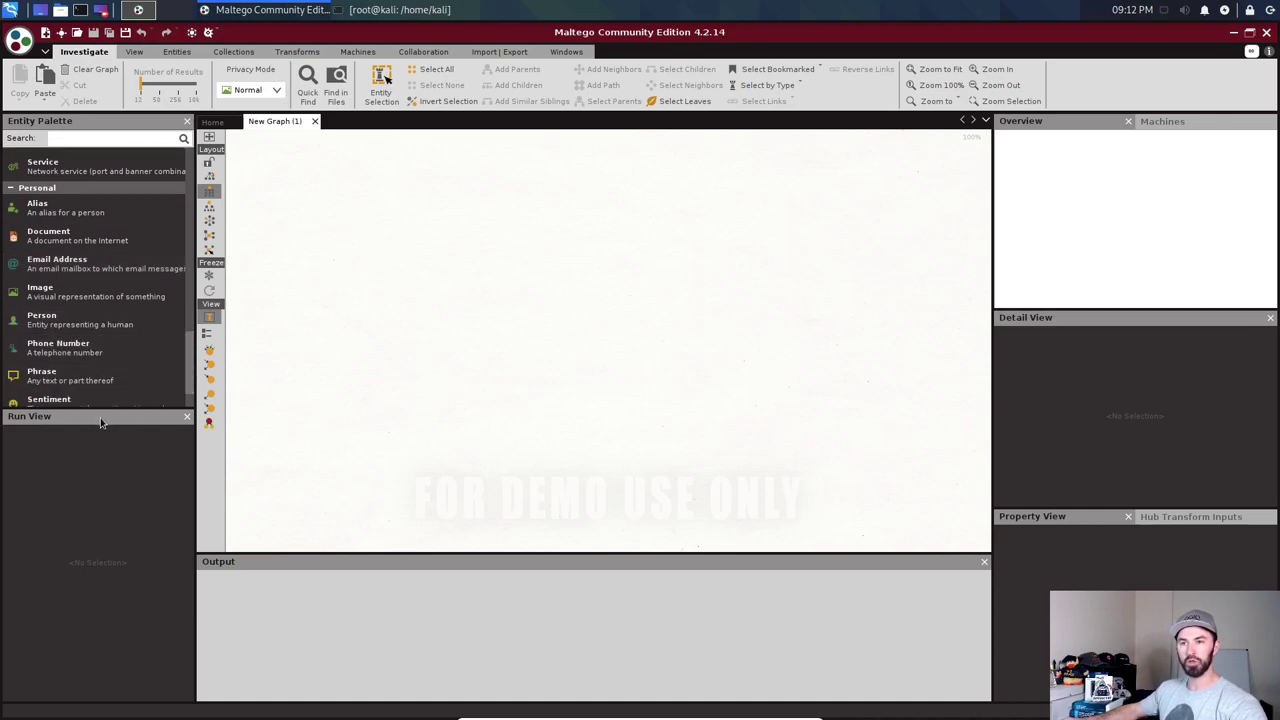
- Enlarge the Entity Palette with its splitter and scroll back toward Infrastructure
left_click_drag(101, 412, 101, 598)
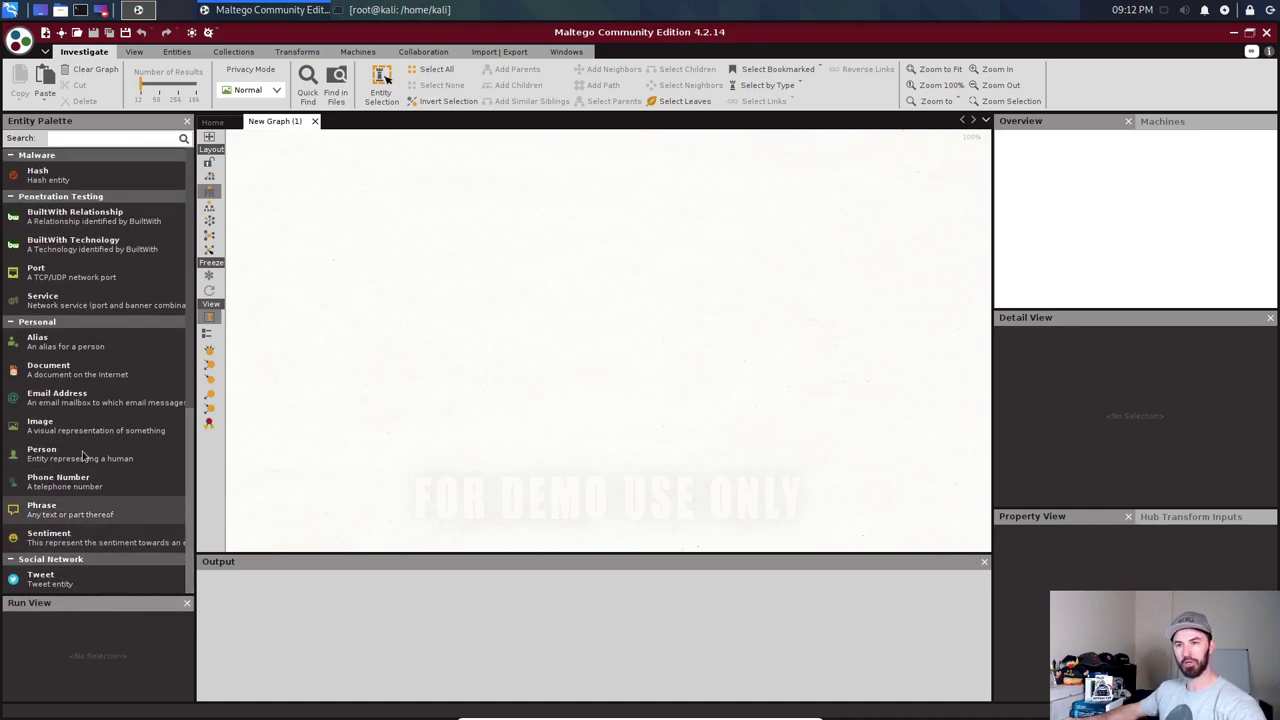
scroll(95, 423, "up", 7)
scroll(98, 418, "up", 12)
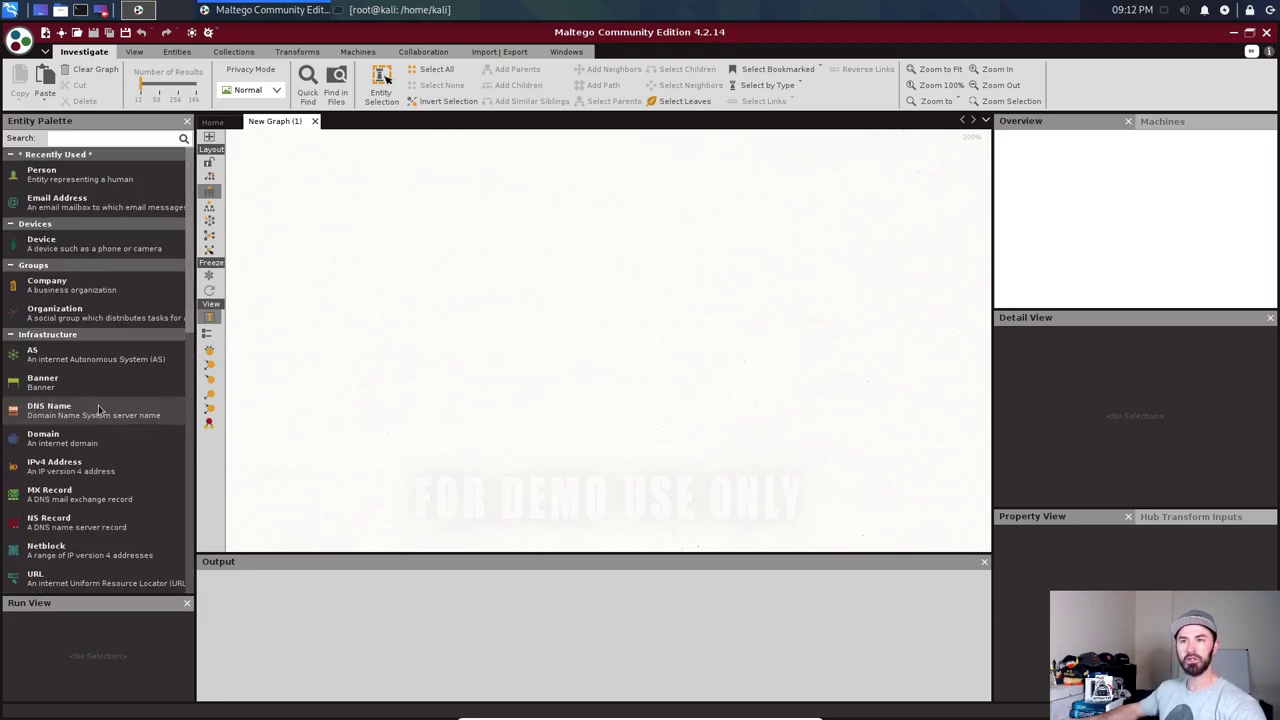
scroll(90, 380, "down", 7)
scroll(85, 400, "down", 12)
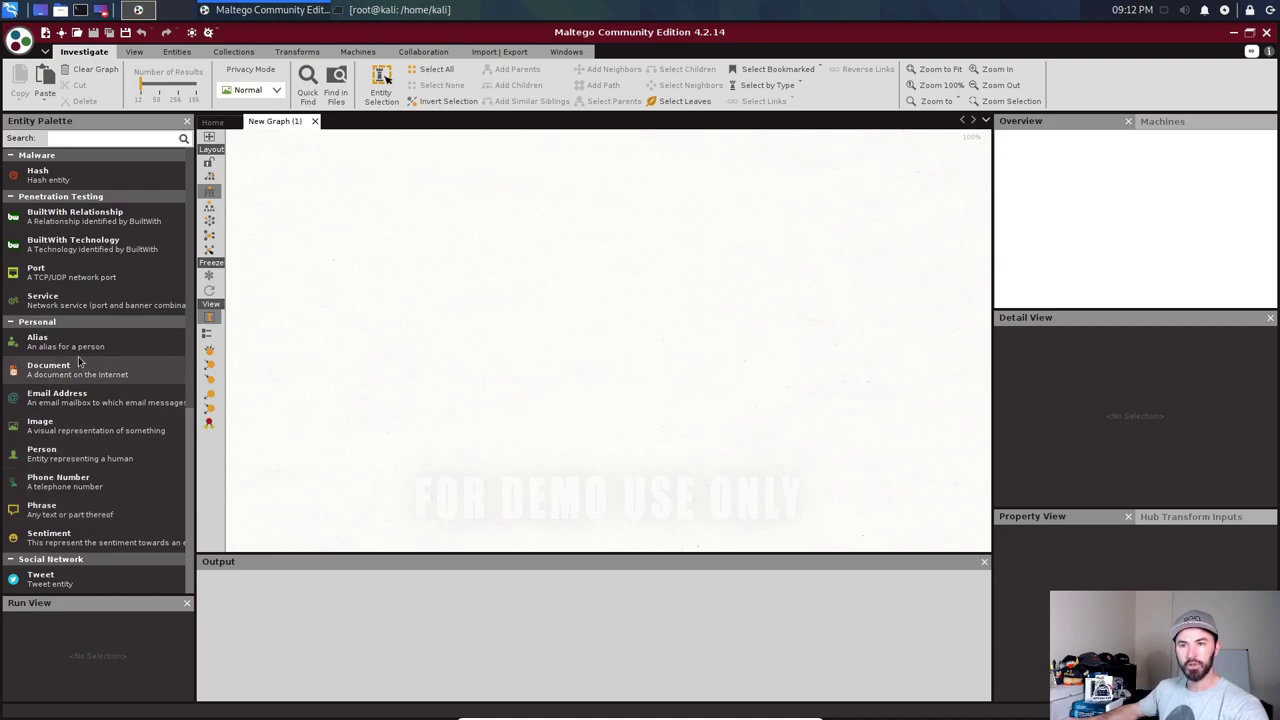
scroll(83, 450, "up", 3)
scroll(84, 420, "up", 7)
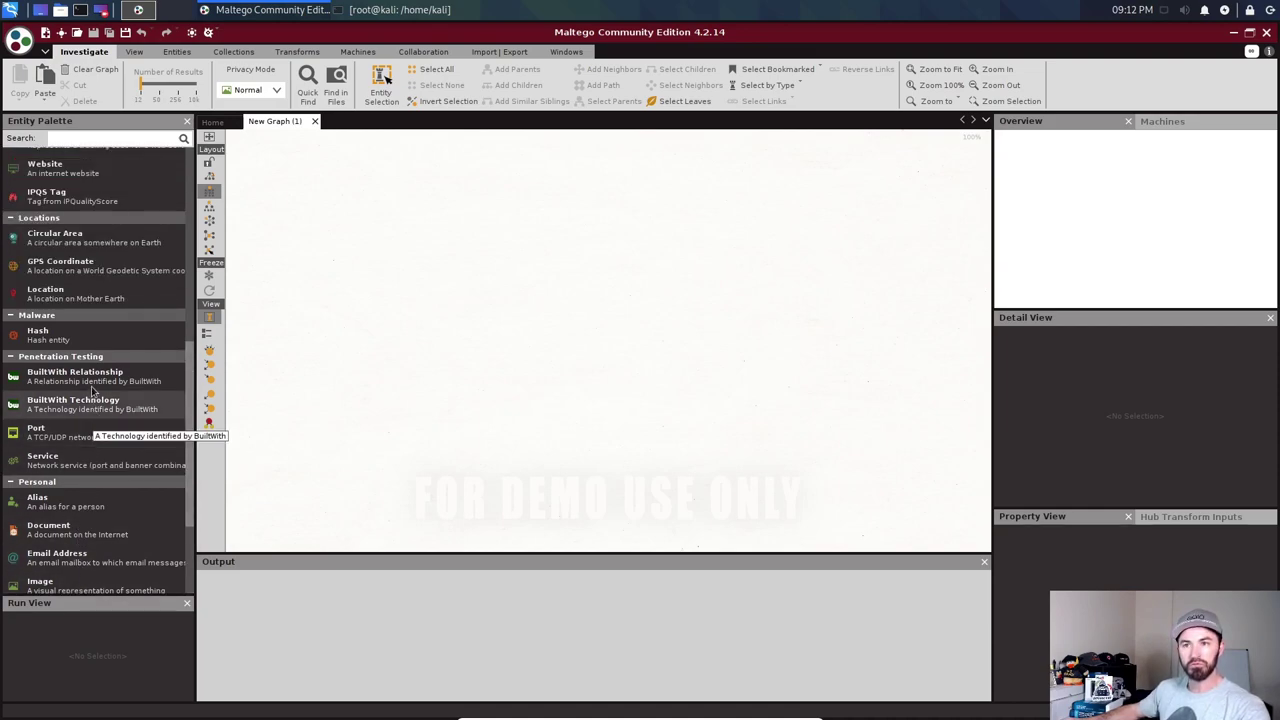
scroll(84, 320, "up", 7)
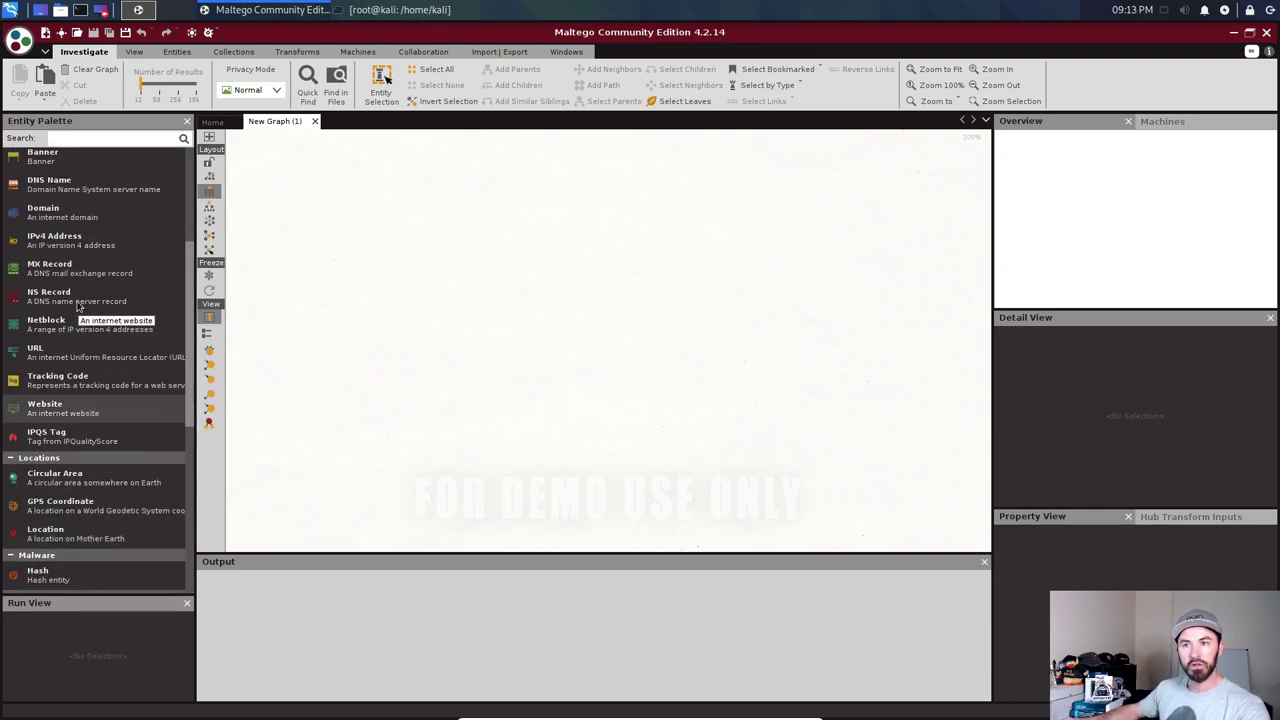
- Drag a Domain entity onto the graph, creating the paterva.com node, and select it
left_click_drag(82, 297, 492, 248)
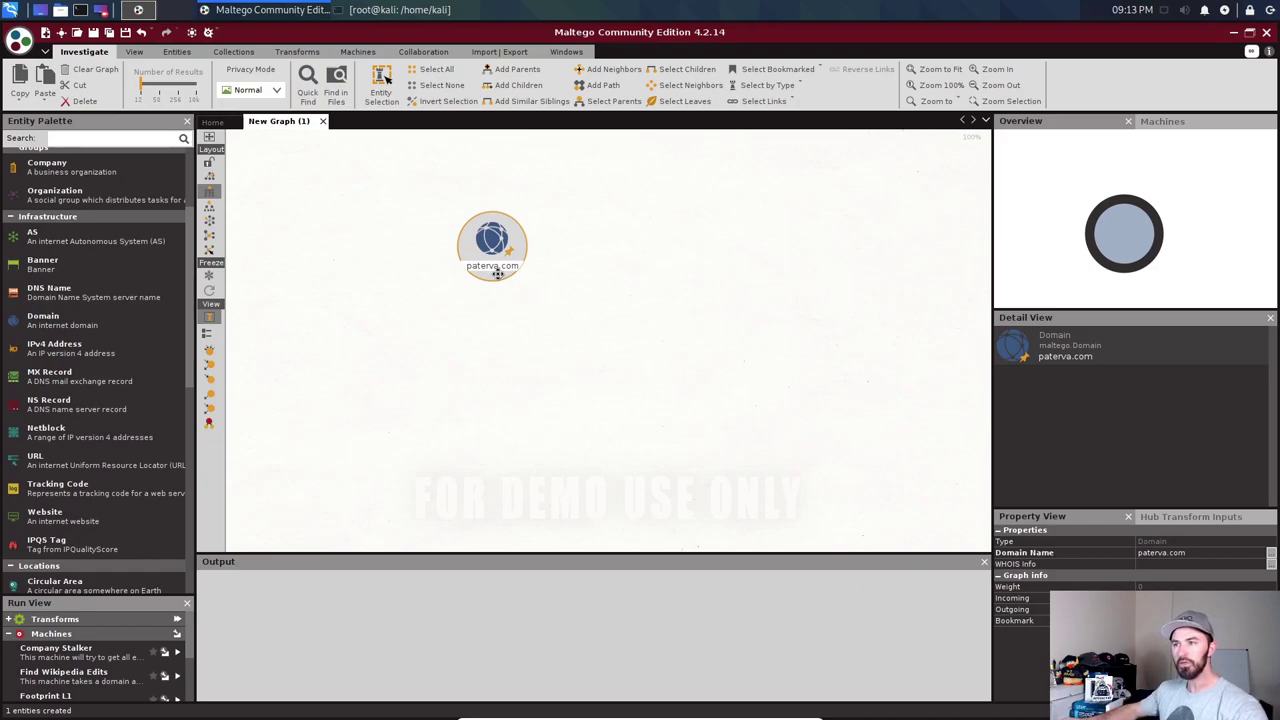
left_click(497, 270)
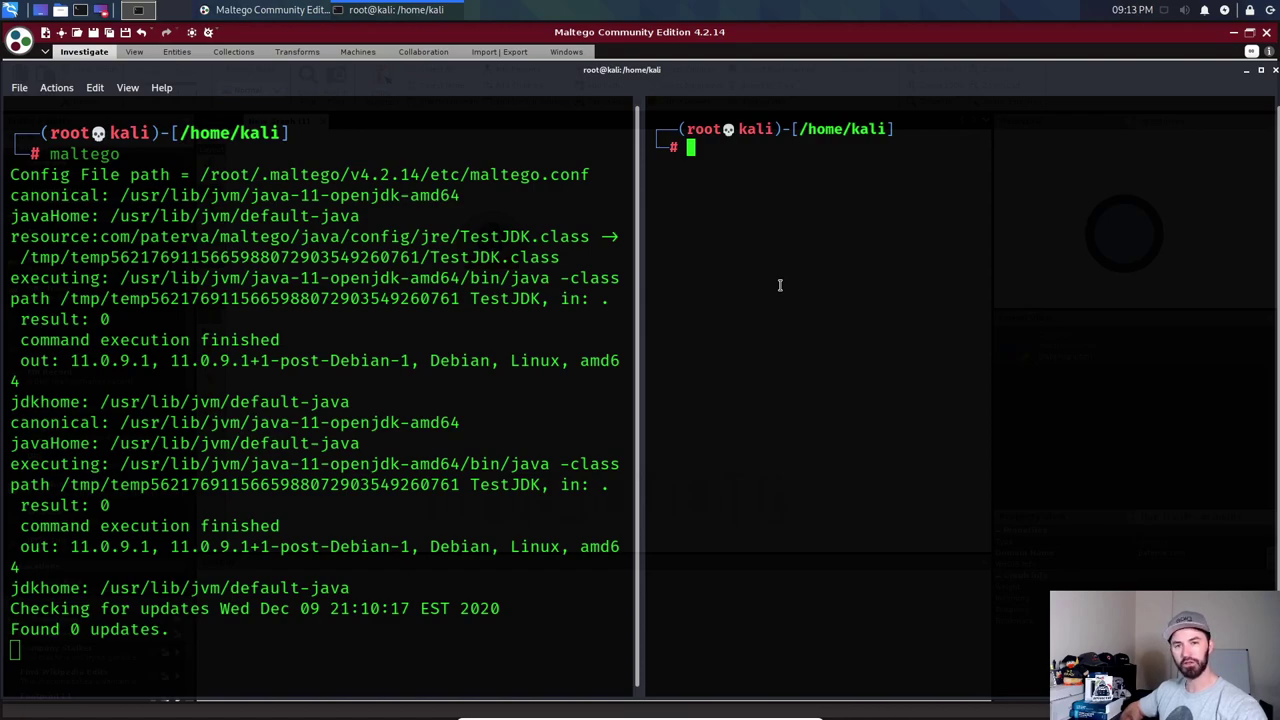
- Ping hackthissite.org (137.74.187.100, 4 of 4 replies) and copy the domain name
type("ping hackthis")
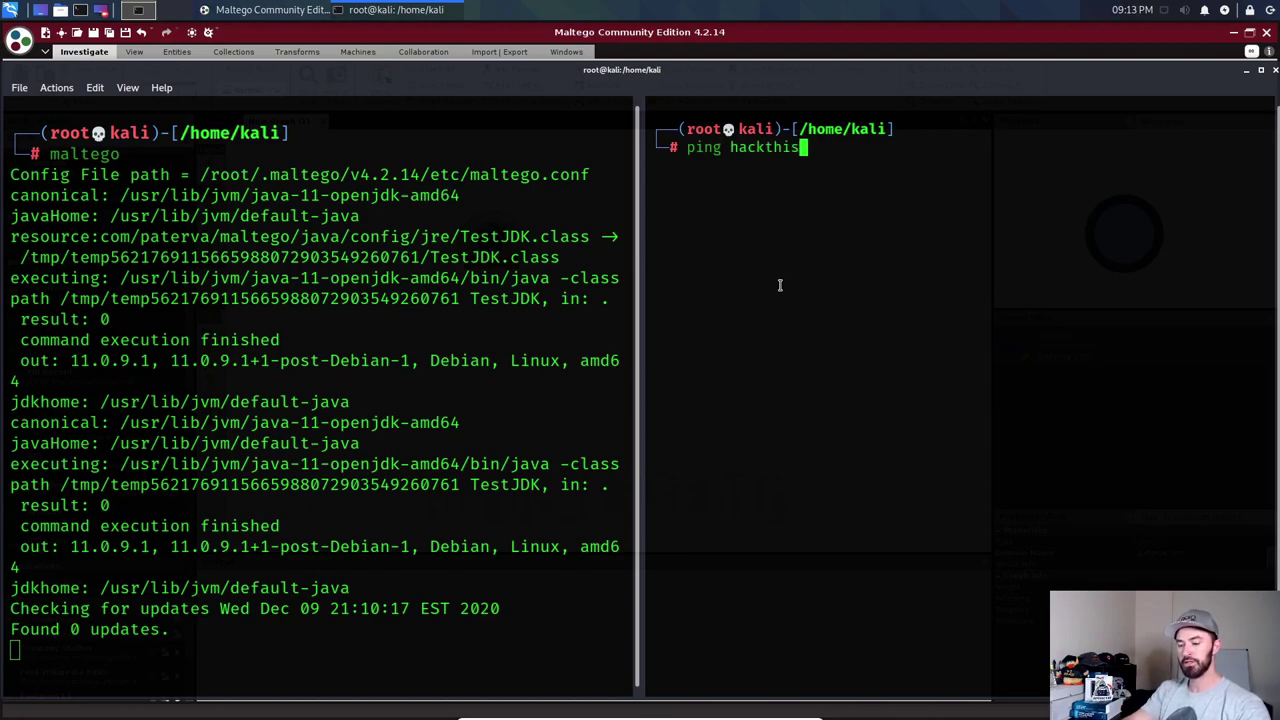
type("site")
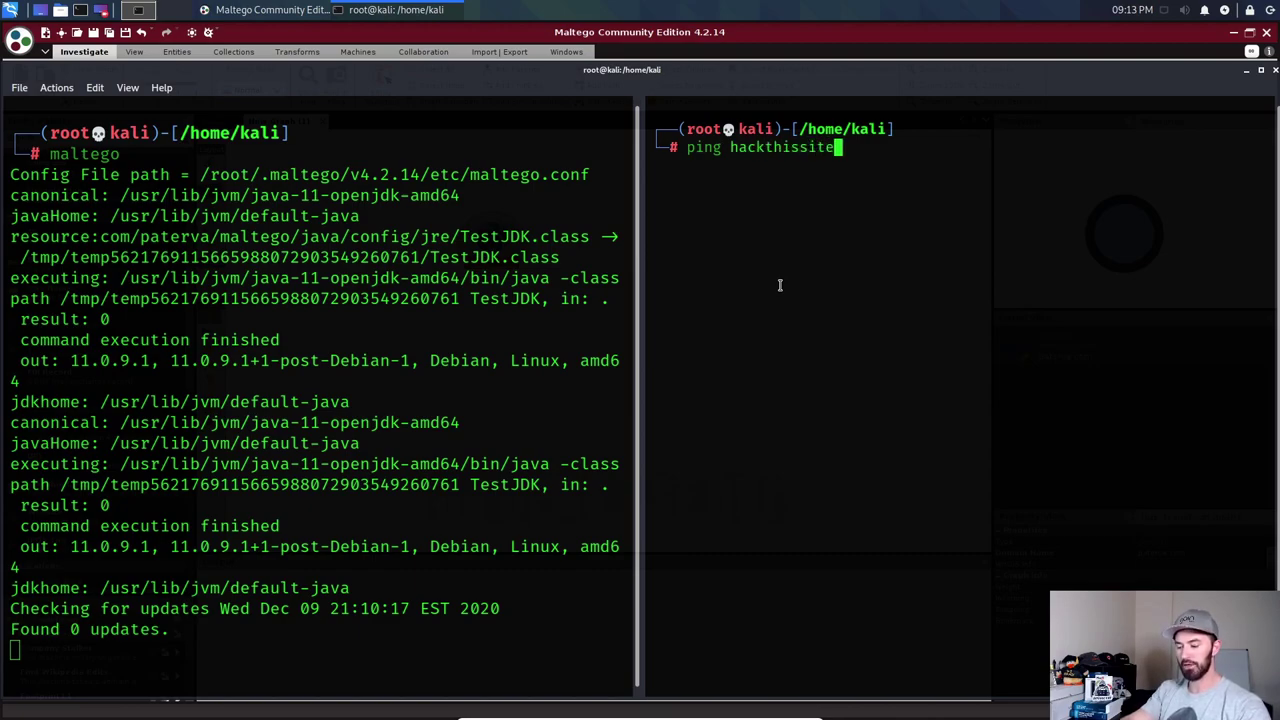
type(".org")
key("Return")
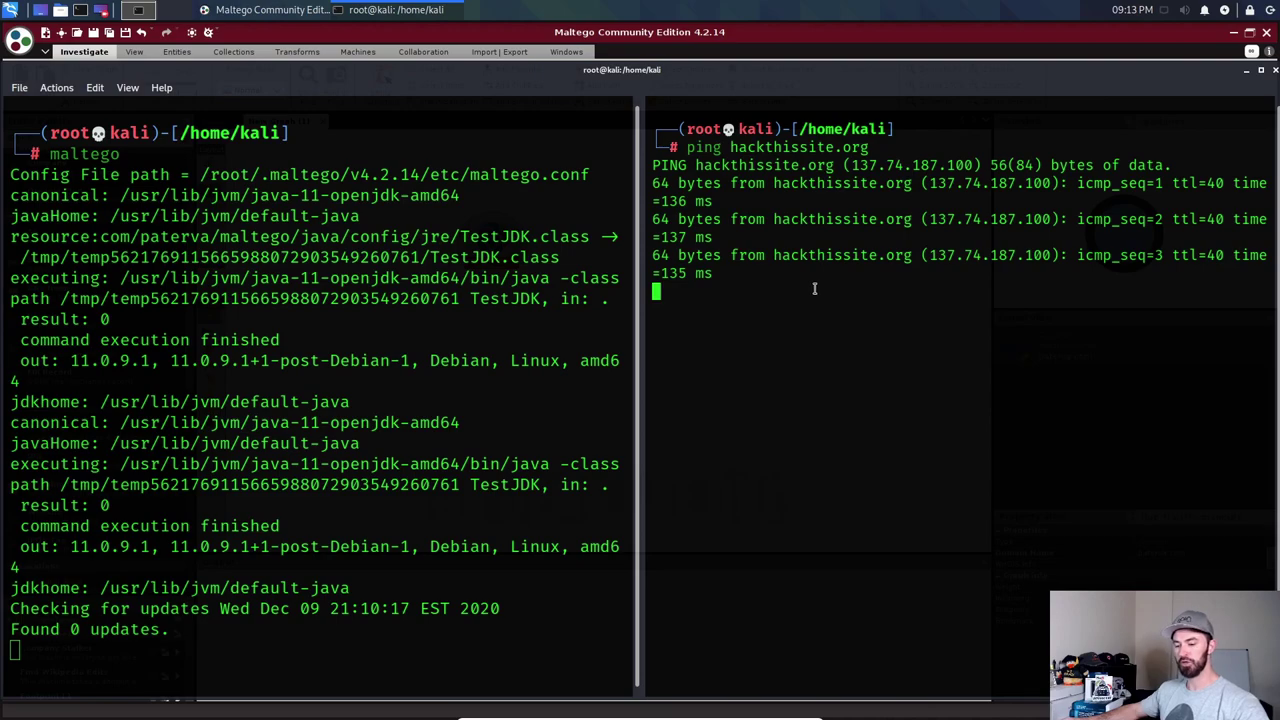
key("ctrl+c")
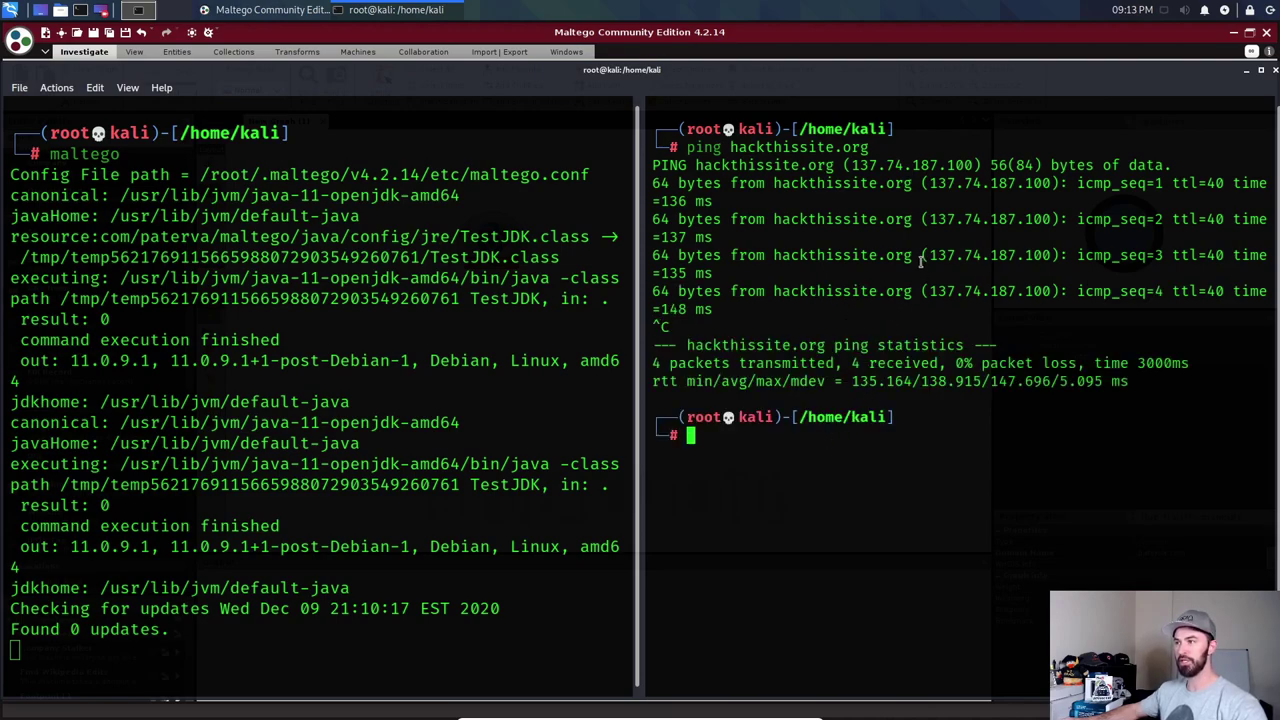
left_click_drag(912, 256, 777, 256)
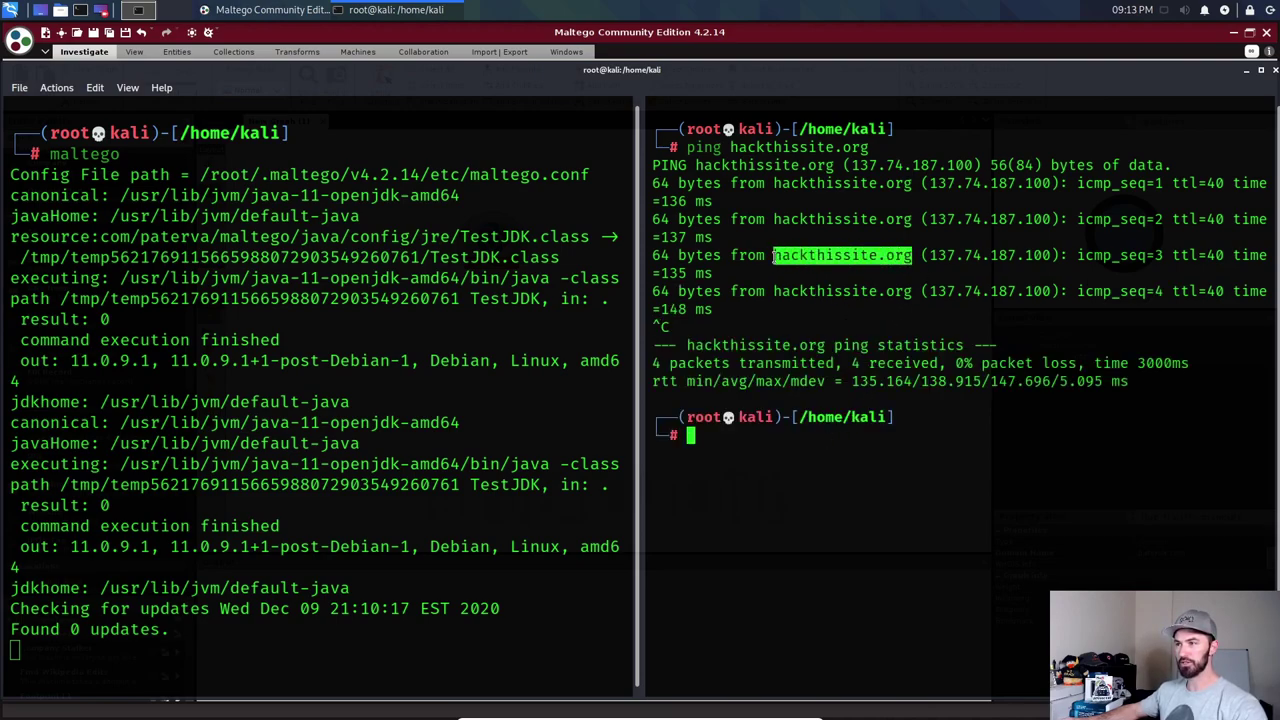
right_click(786, 262)
left_click(804, 267)
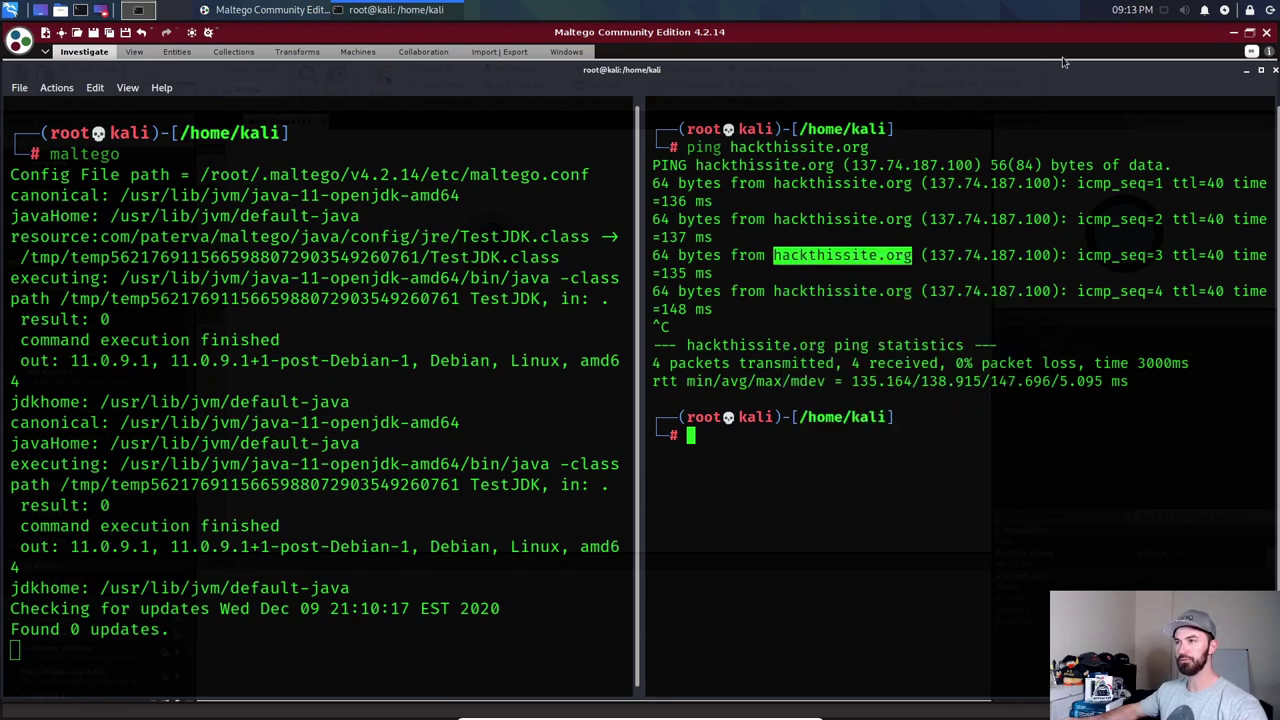
- Paste hackthissite.org over paterva.com as the Domain node's value, then zoom in and reposition the node
left_click(1246, 72)
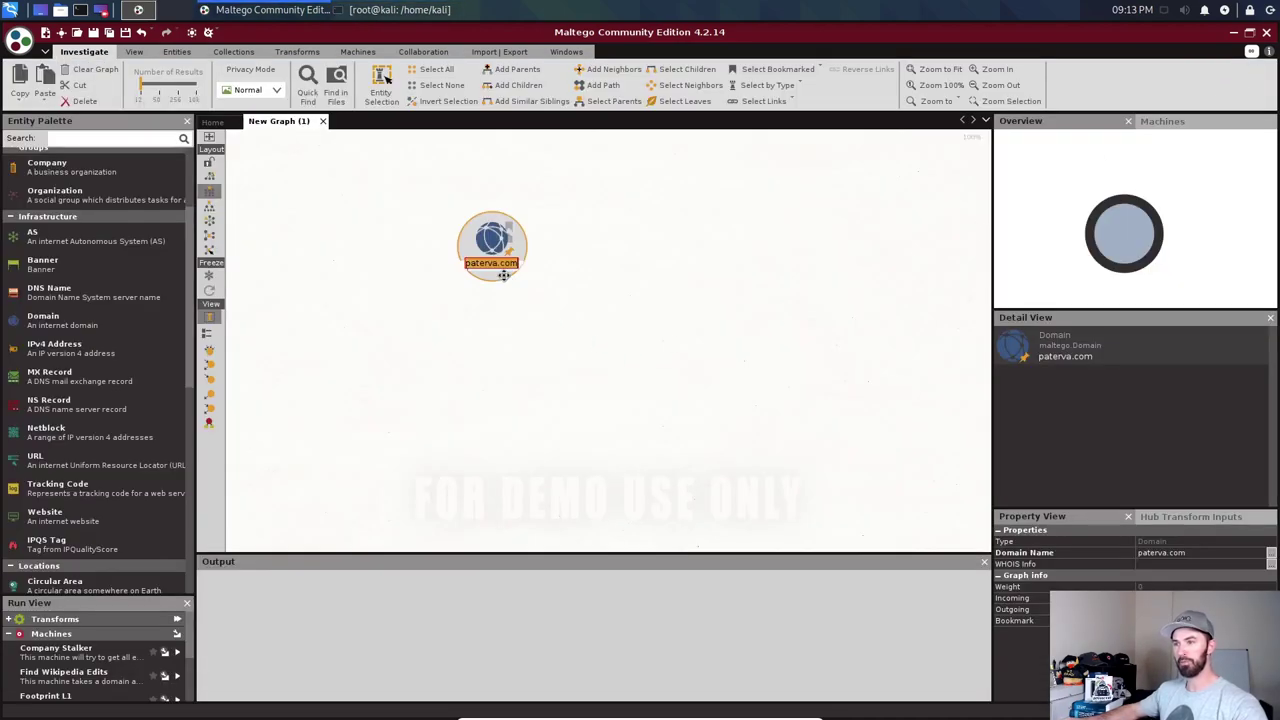
key("ctrl+v")
key("Return")
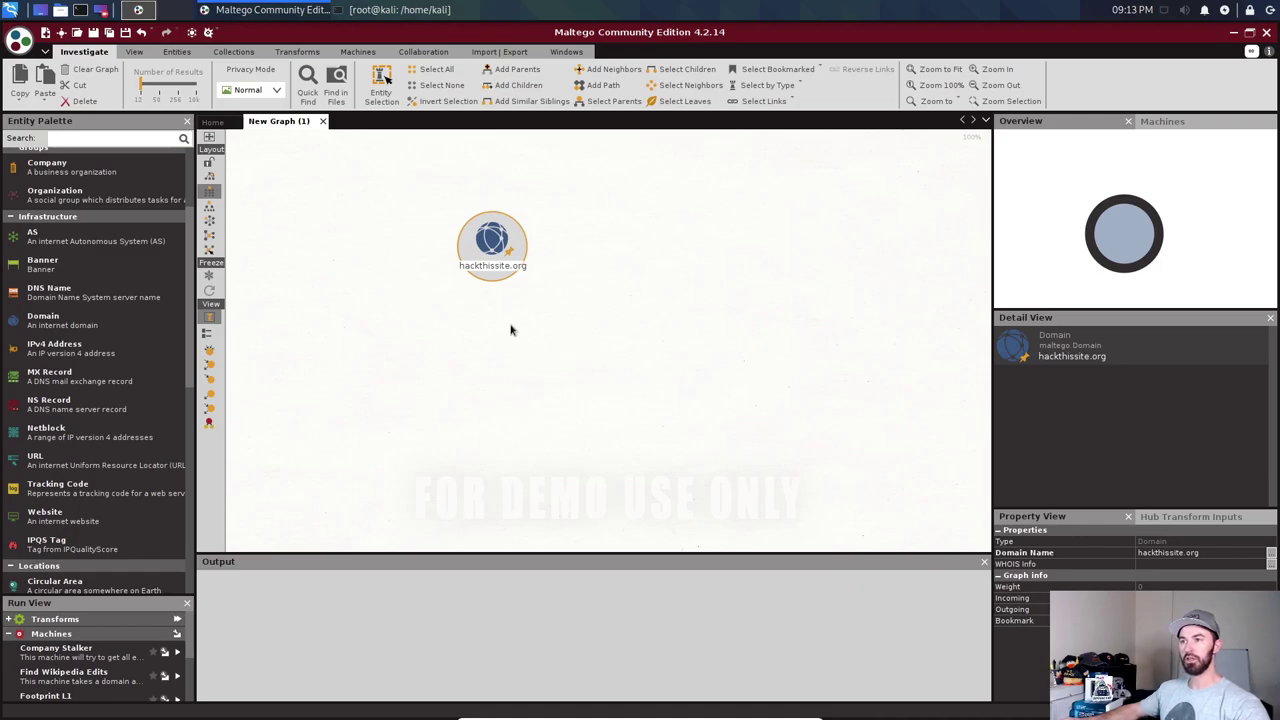
scroll(557, 372, "up", 3)
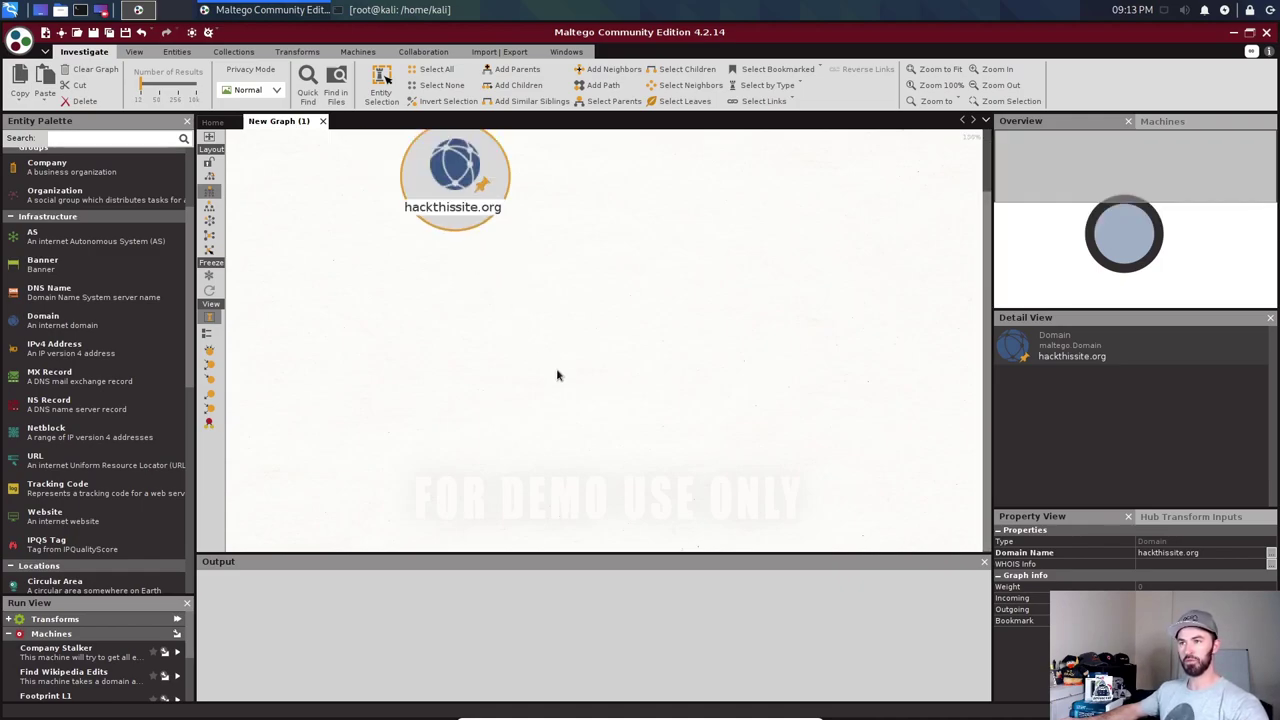
left_click_drag(986, 330, 986, 258)
left_click_drag(452, 242, 481, 252)
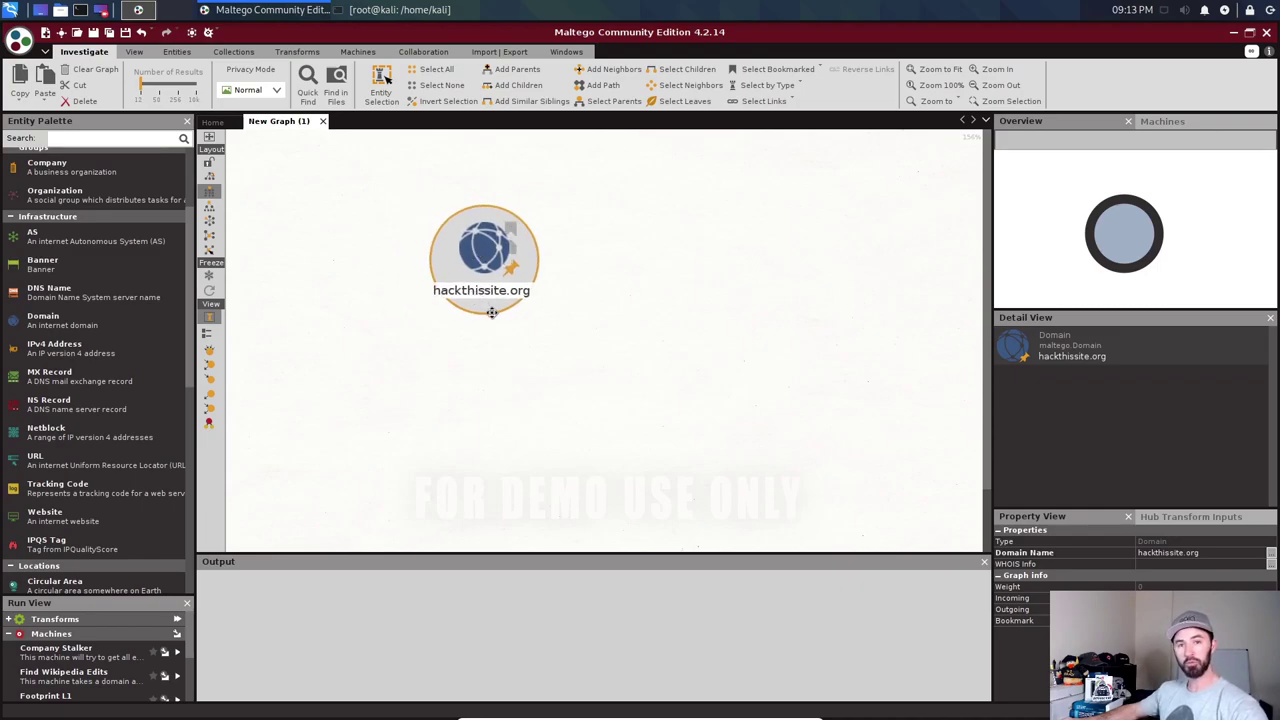
- Browse the All Transforms list for hackthissite.org, then launch Run All on it
right_click(466, 256)
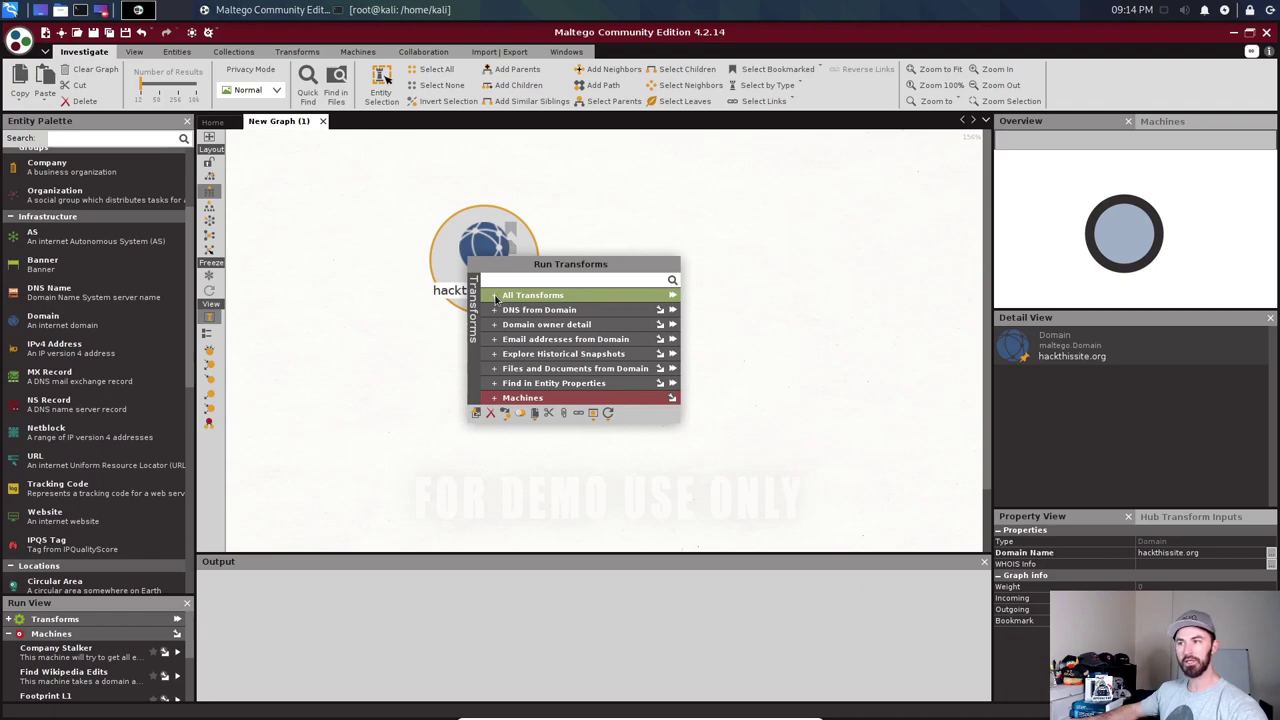
left_click(495, 298)
scroll(587, 378, "down", 3)
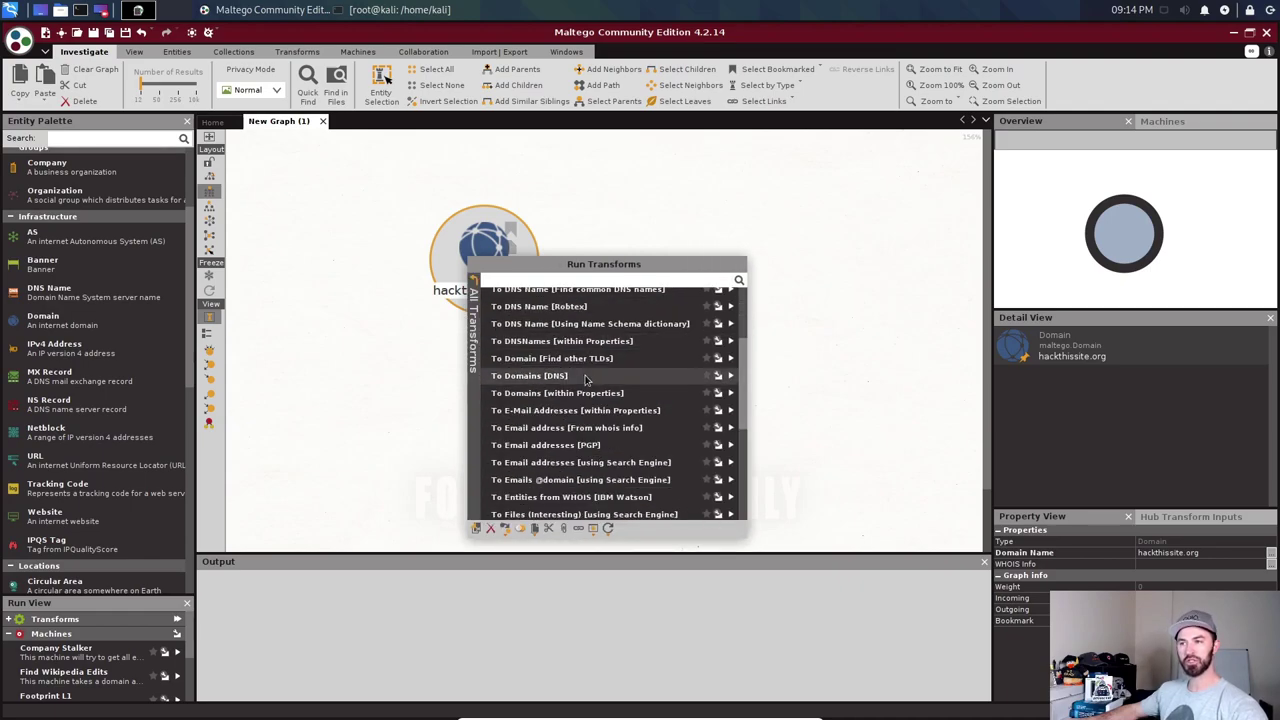
scroll(587, 378, "down", 1)
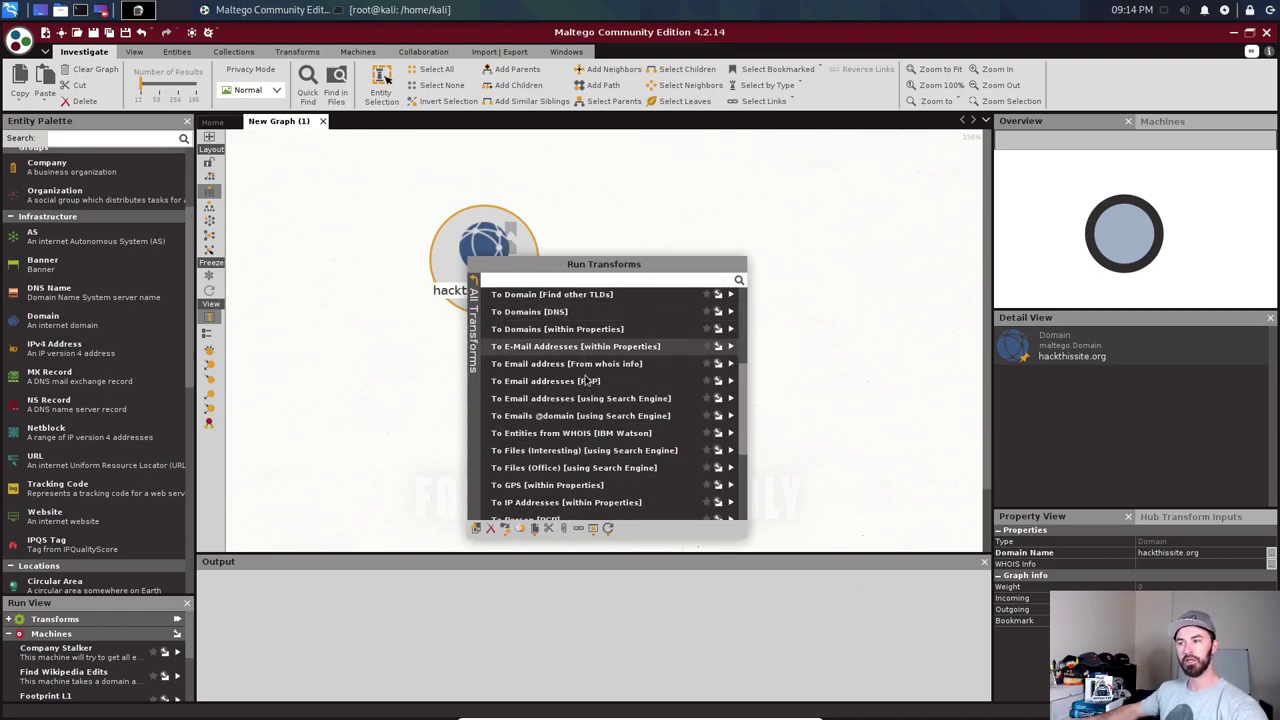
scroll(557, 455, "down", 3)
scroll(557, 455, "down", 3)
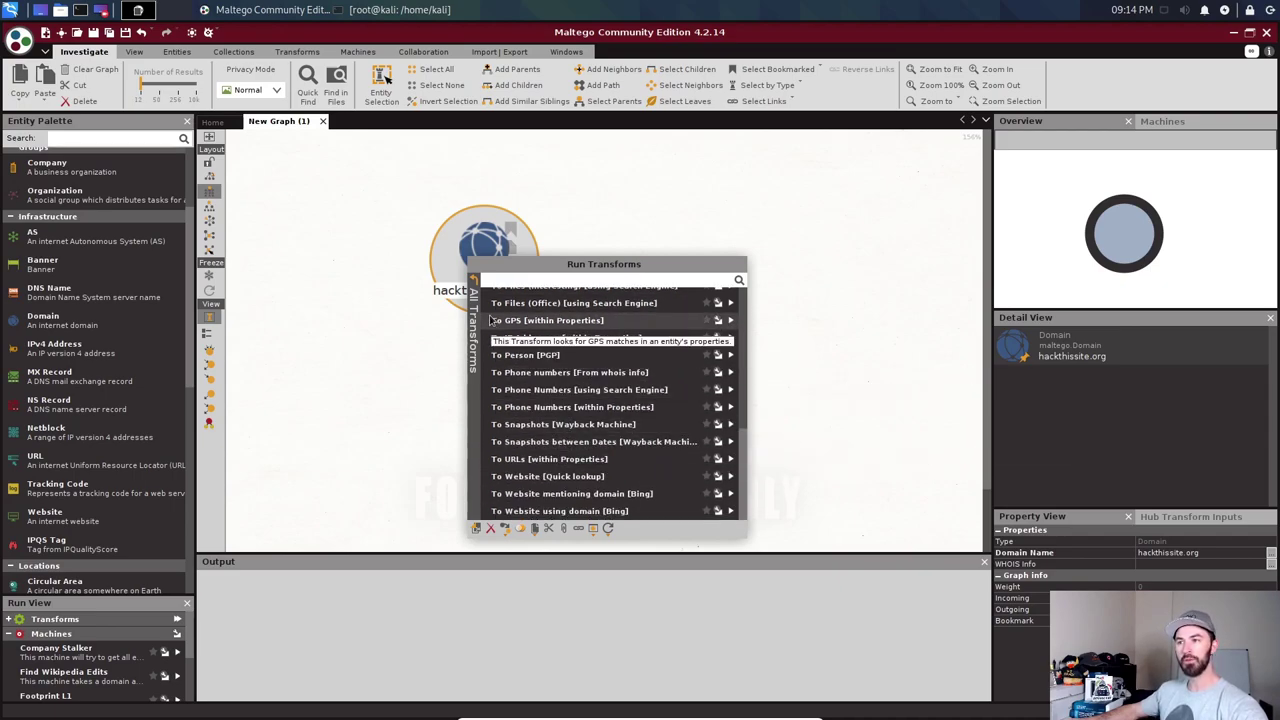
left_click(477, 286)
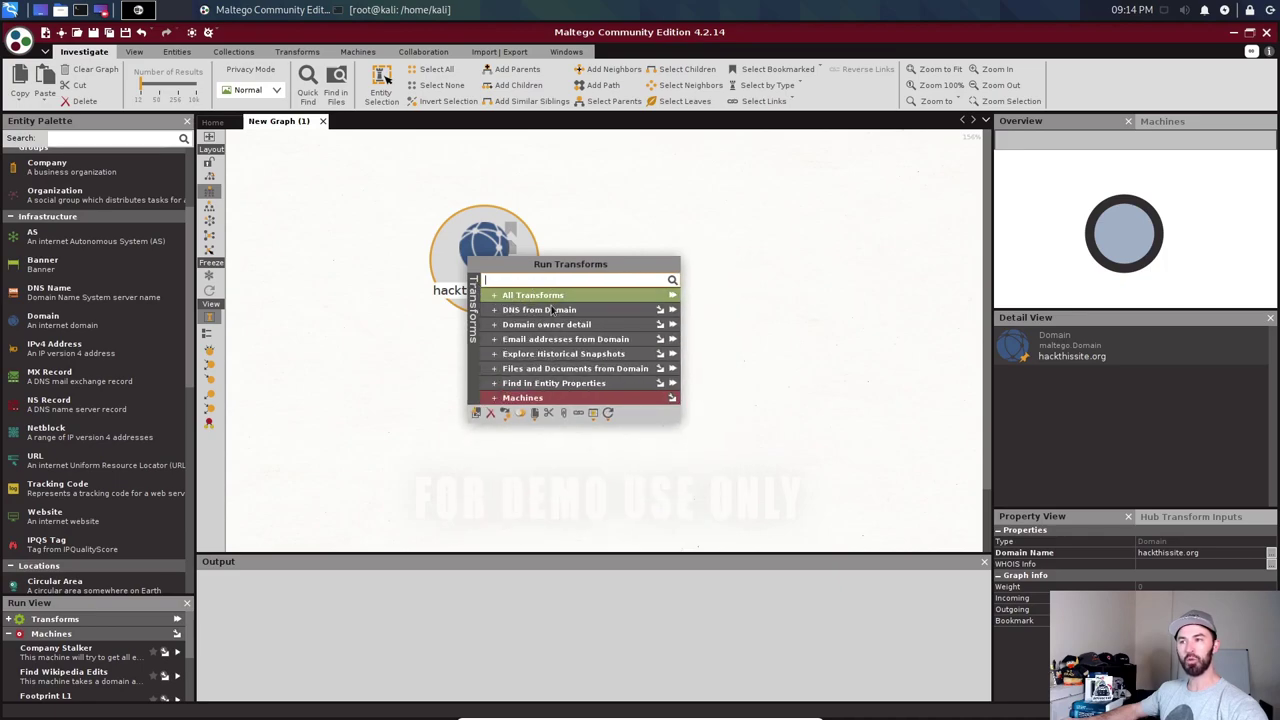
left_click(673, 299)
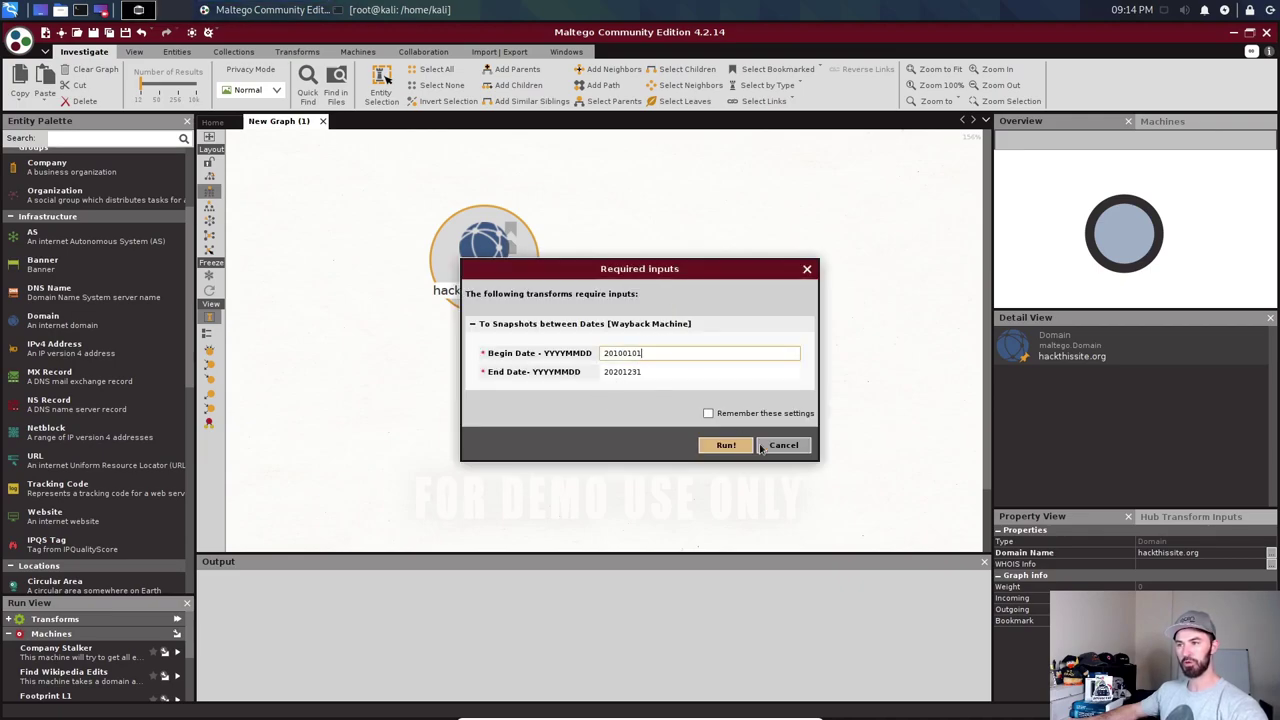
- Start the transforms with the default Wayback dates, then inspect the hackthissite.org DNS name result
left_click(724, 447)
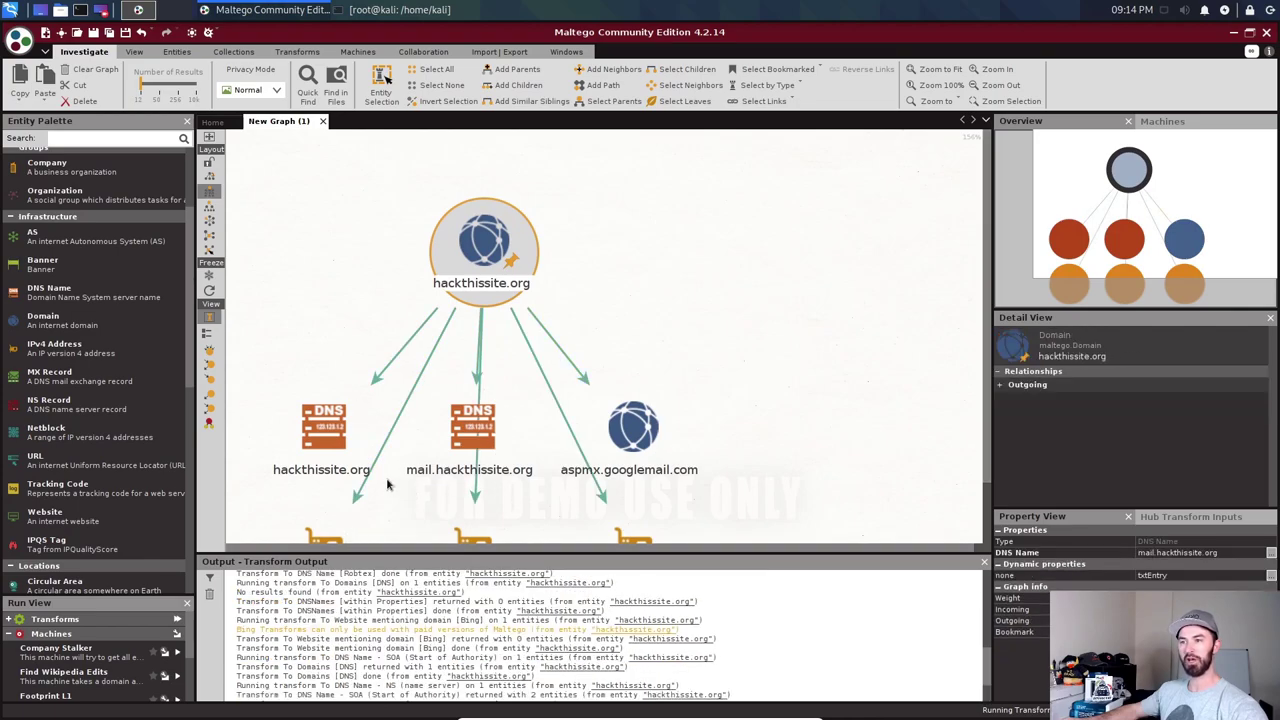
left_click(322, 438)
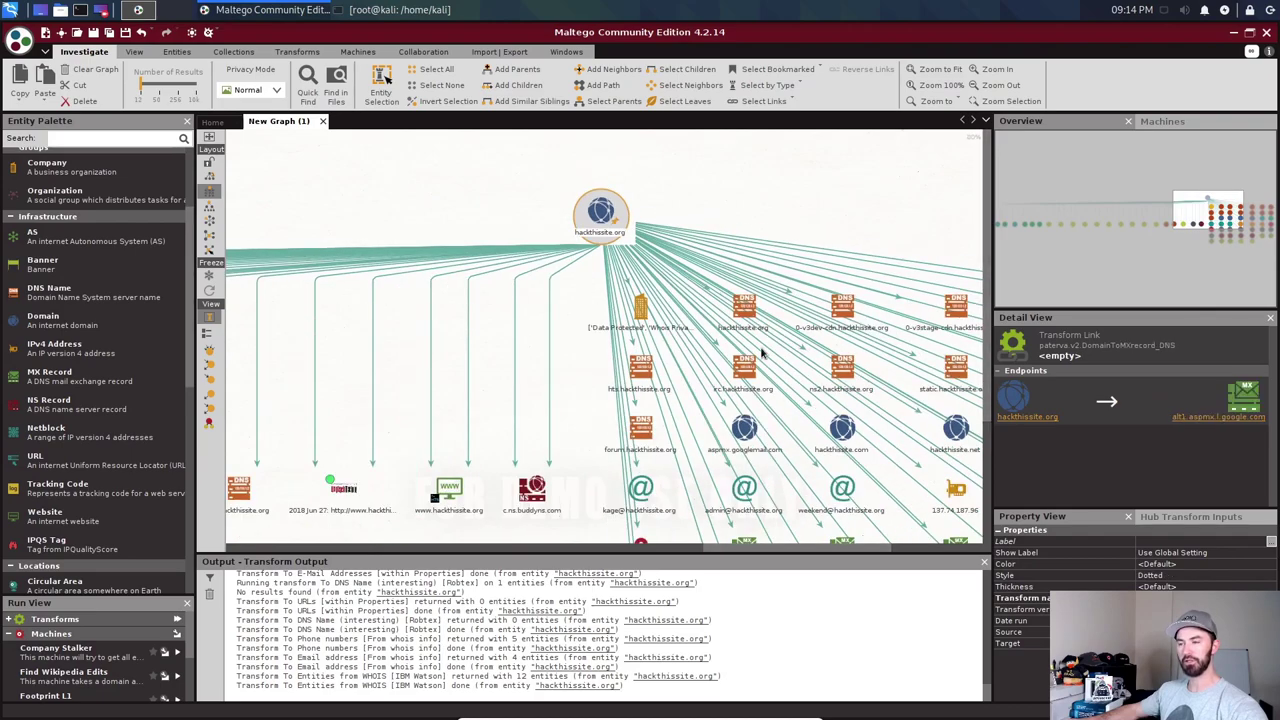
left_click(686, 549)
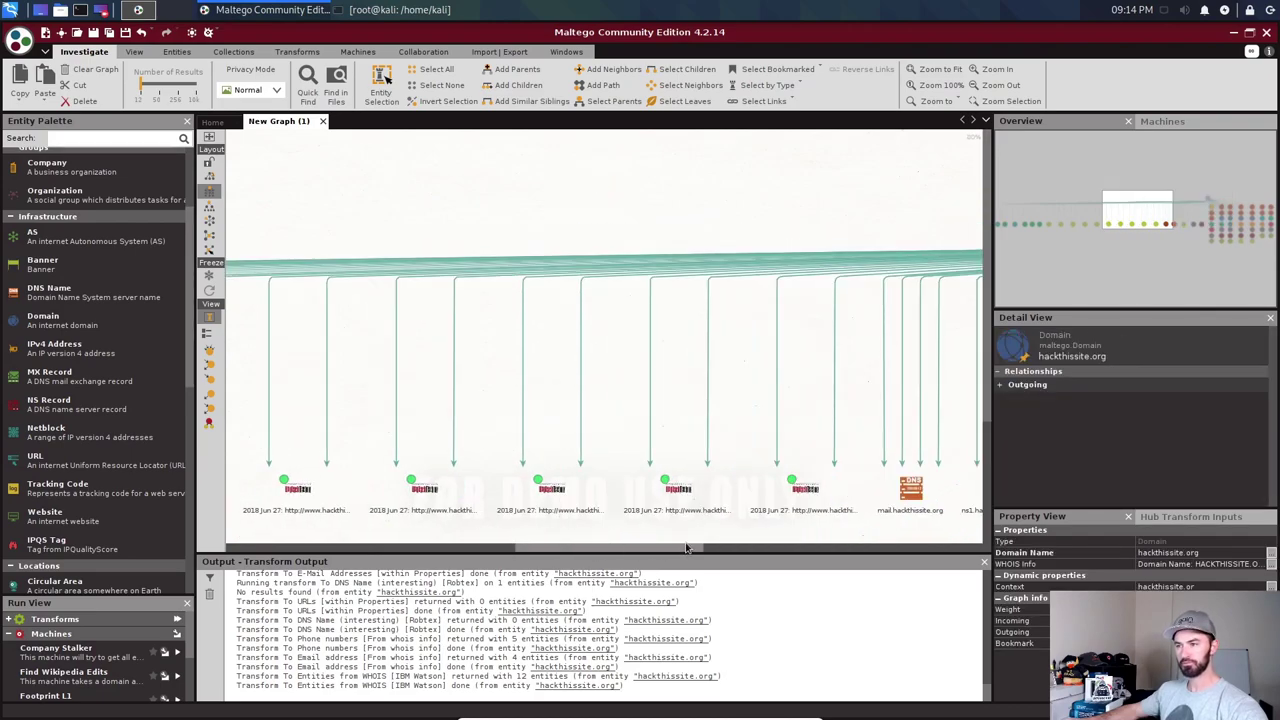
left_click_drag(664, 552, 347, 556)
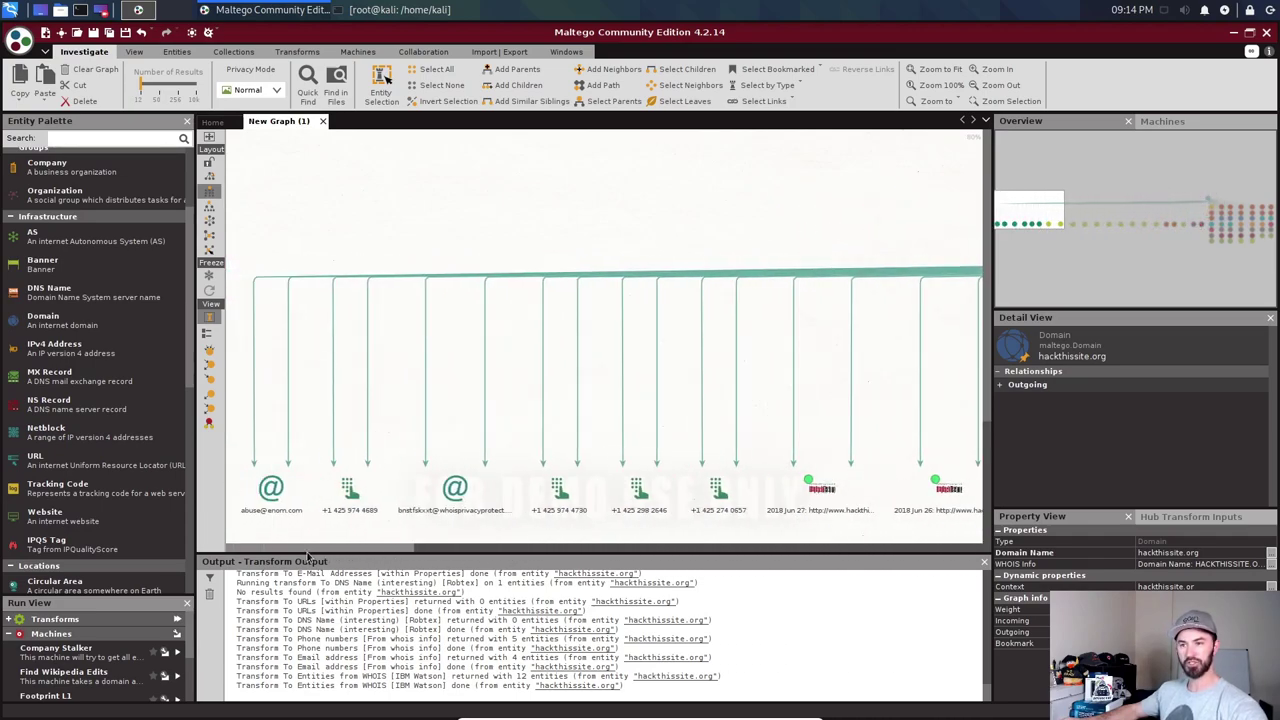
- Inspect a phone number result, the link to ns2.hackthissite.org, and the 0-v3stage-cdn.hackthissite.org node
left_click(558, 510)
left_click(571, 535)
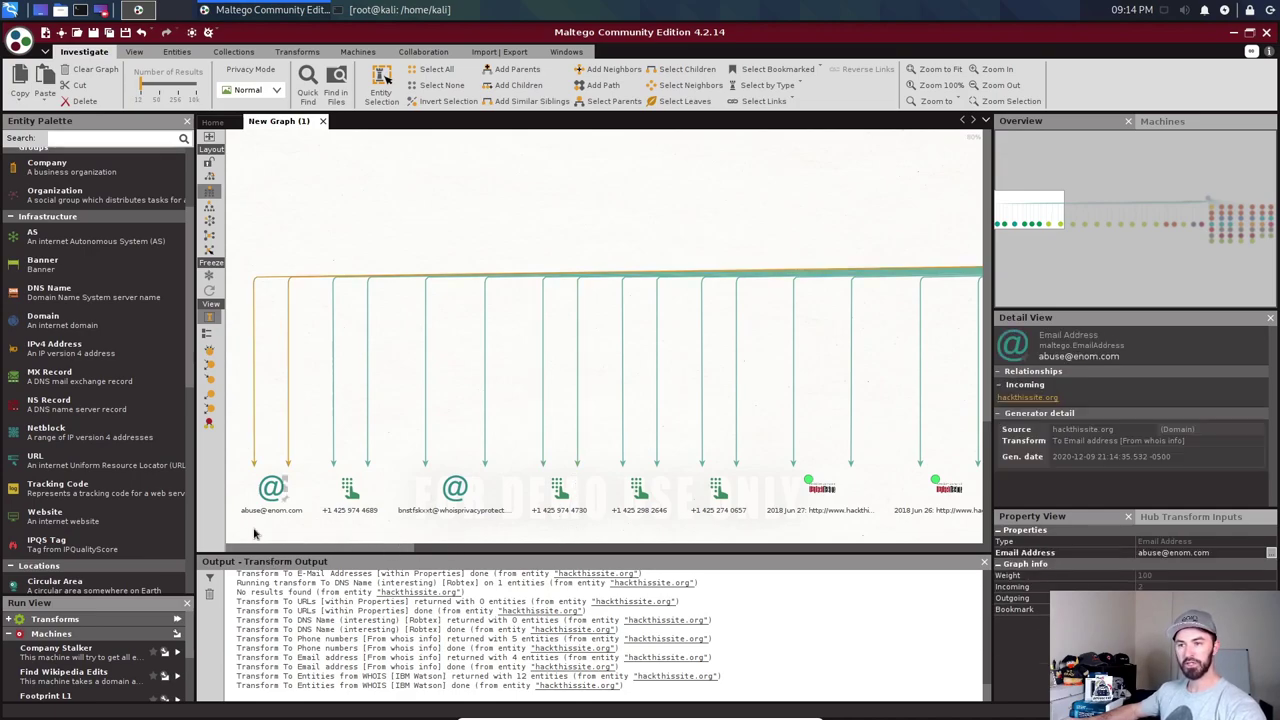
left_click_drag(386, 553, 887, 556)
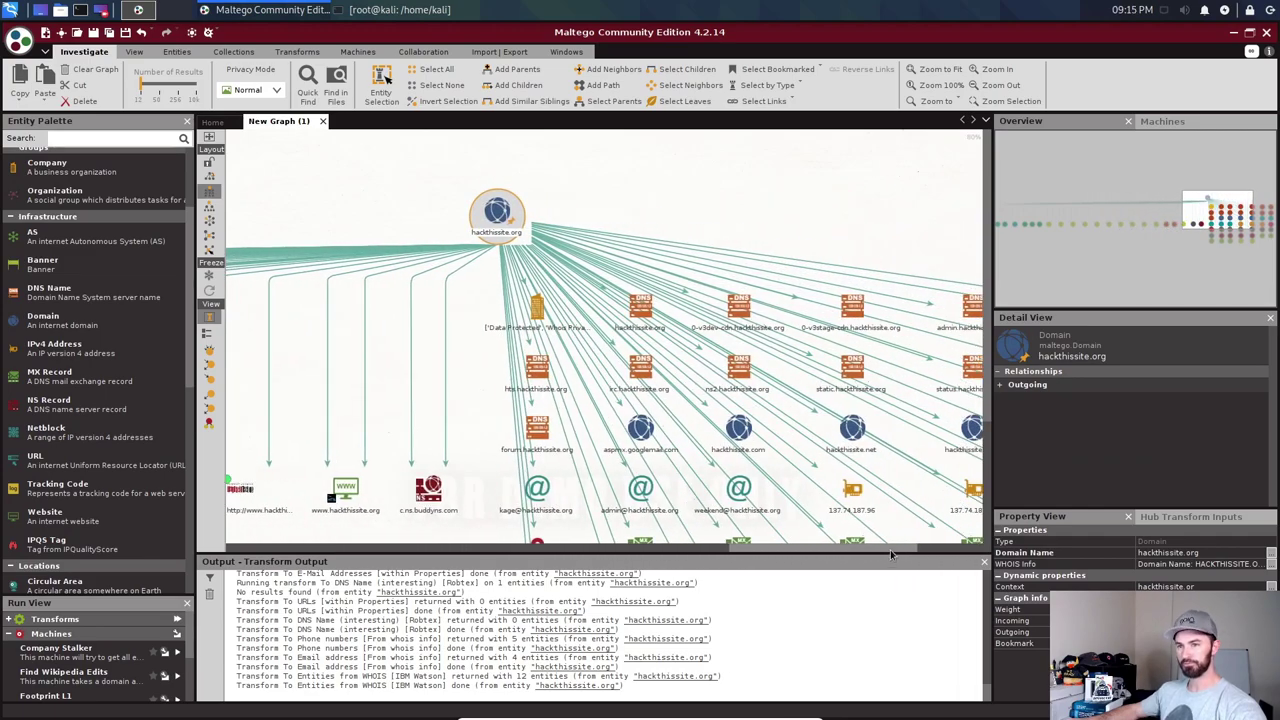
left_click(643, 313)
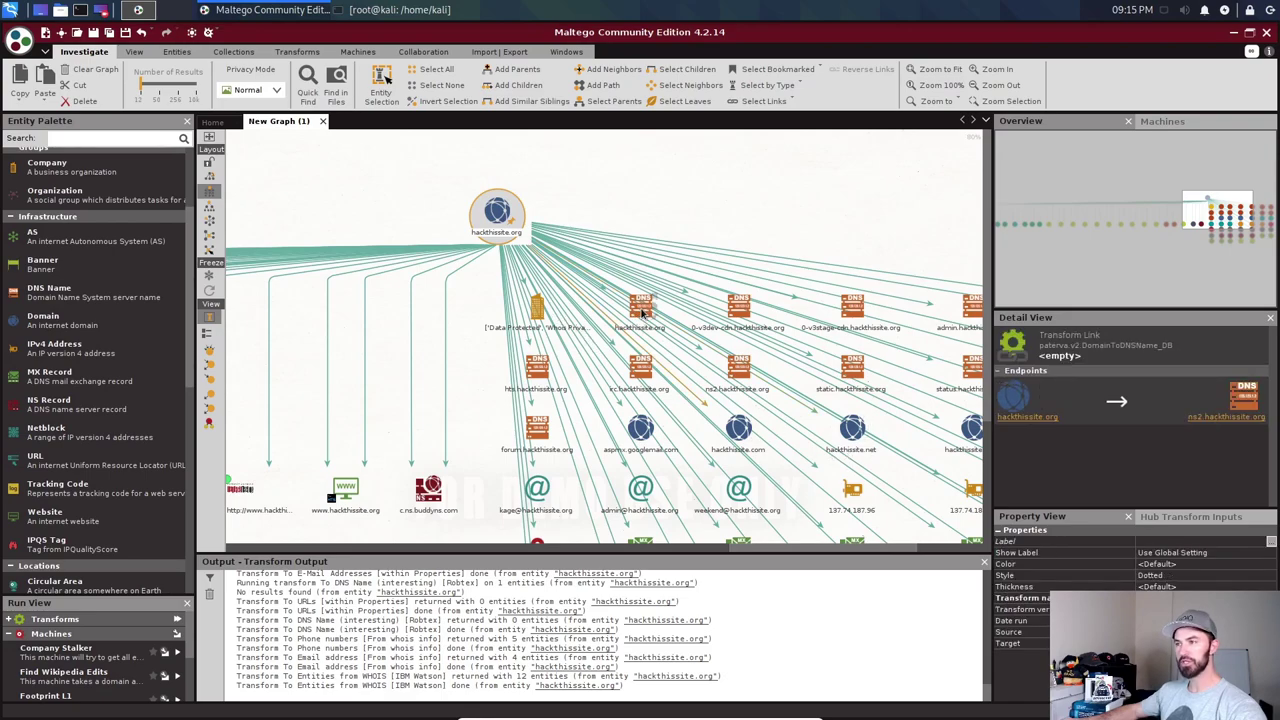
left_click(851, 310)
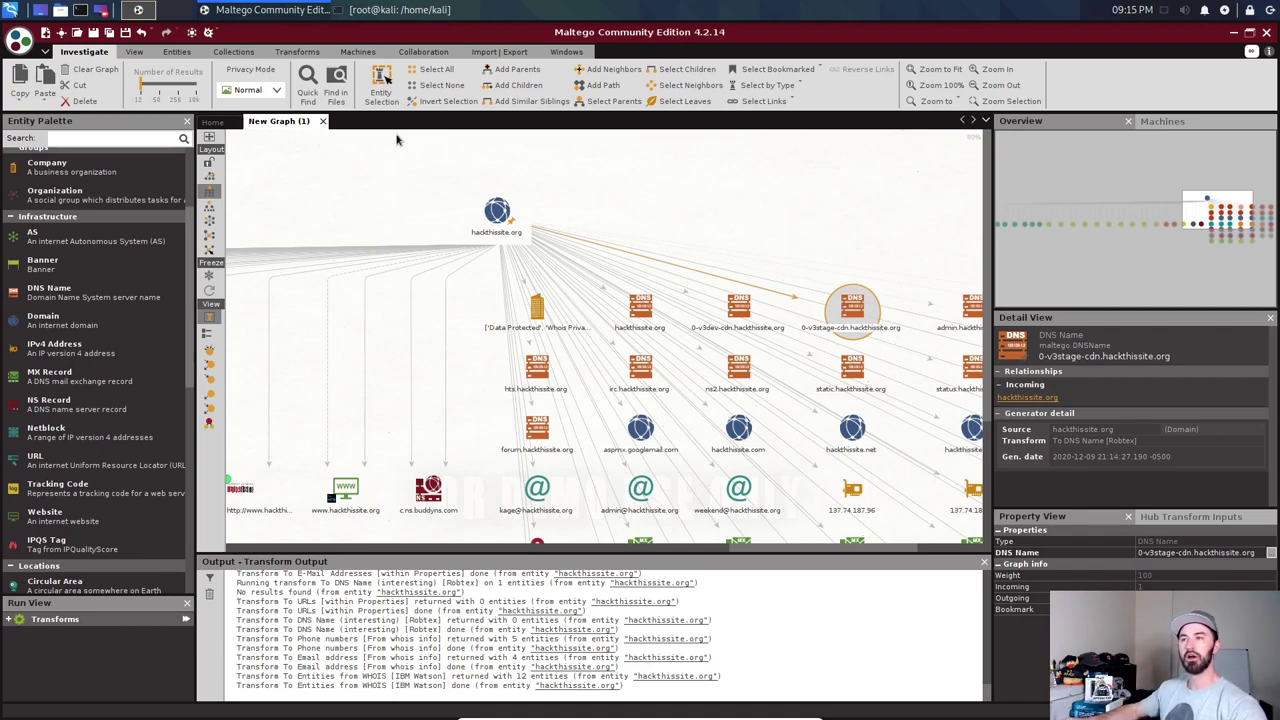
- Generate a report of the graph from Import | Export and save it as hackthissite
left_click(486, 54)
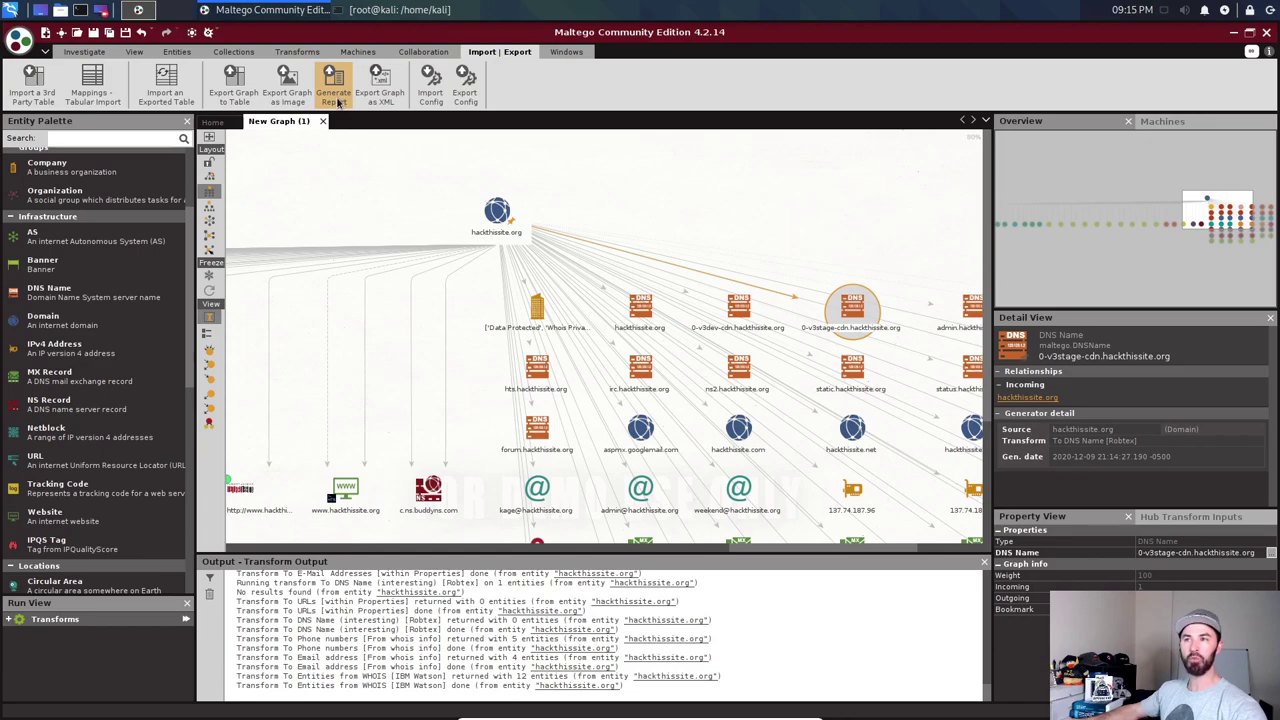
left_click(336, 95)
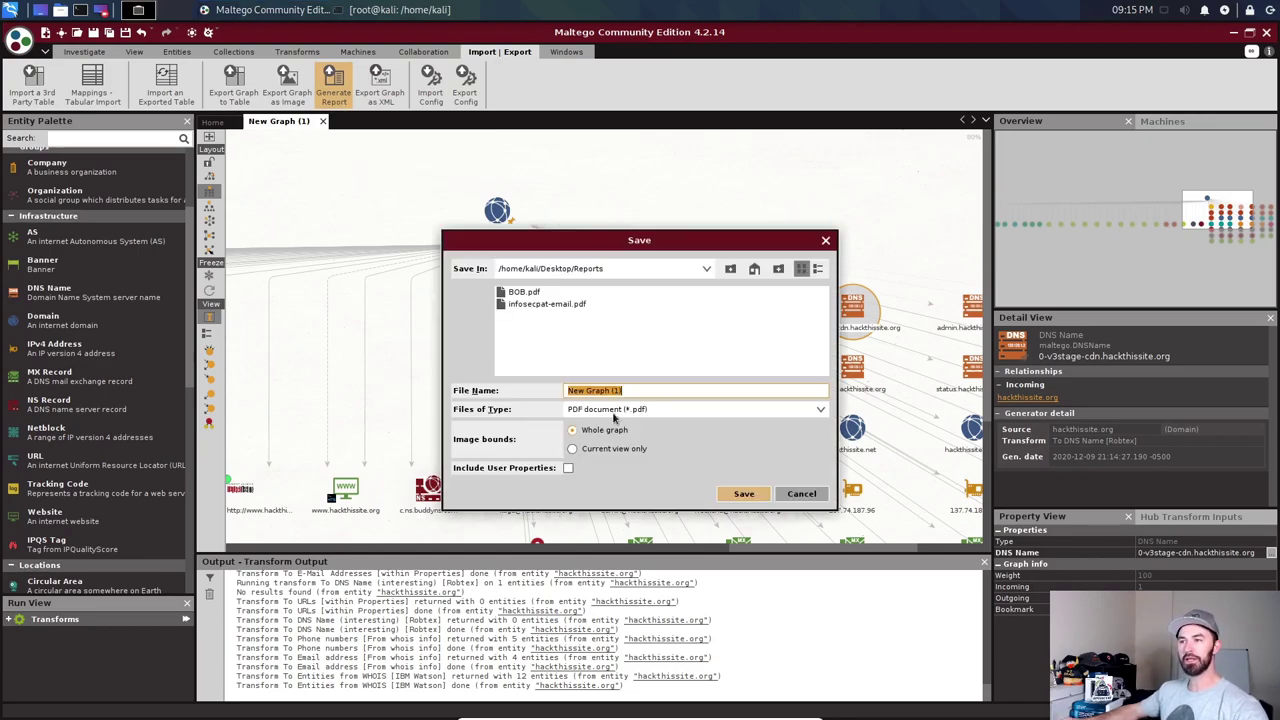
type("hackthissite")
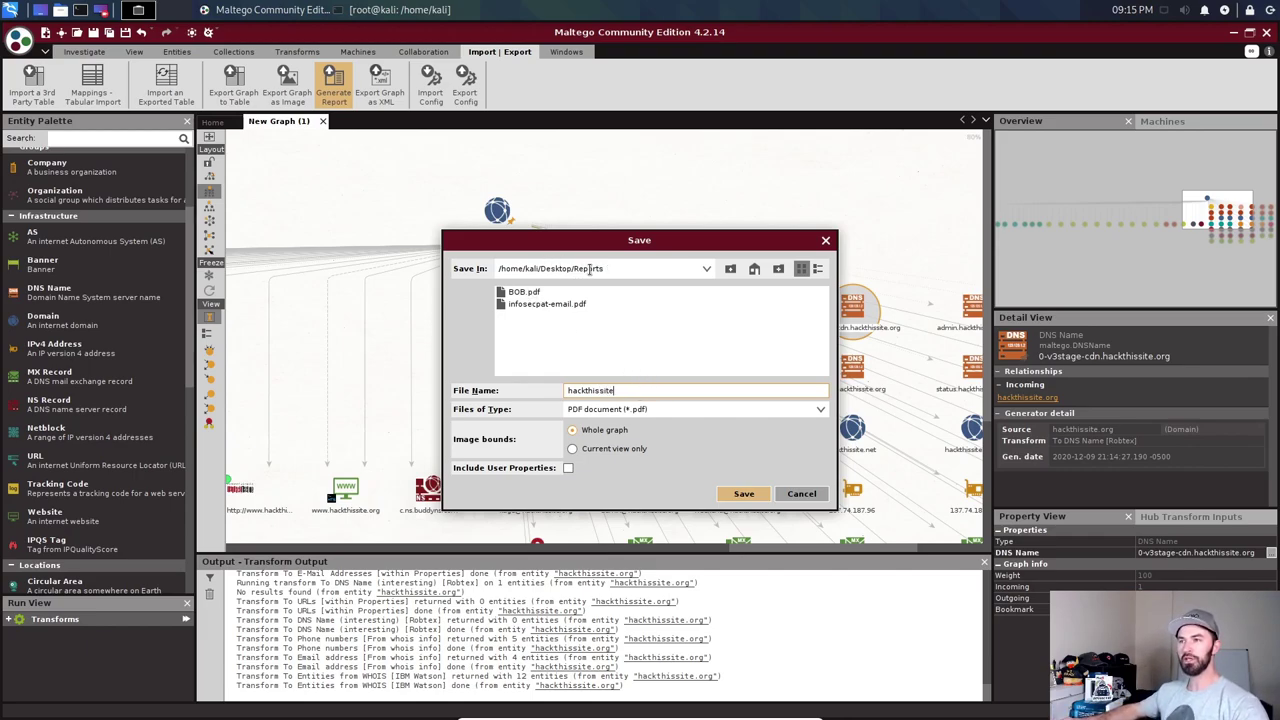
left_click(744, 494)
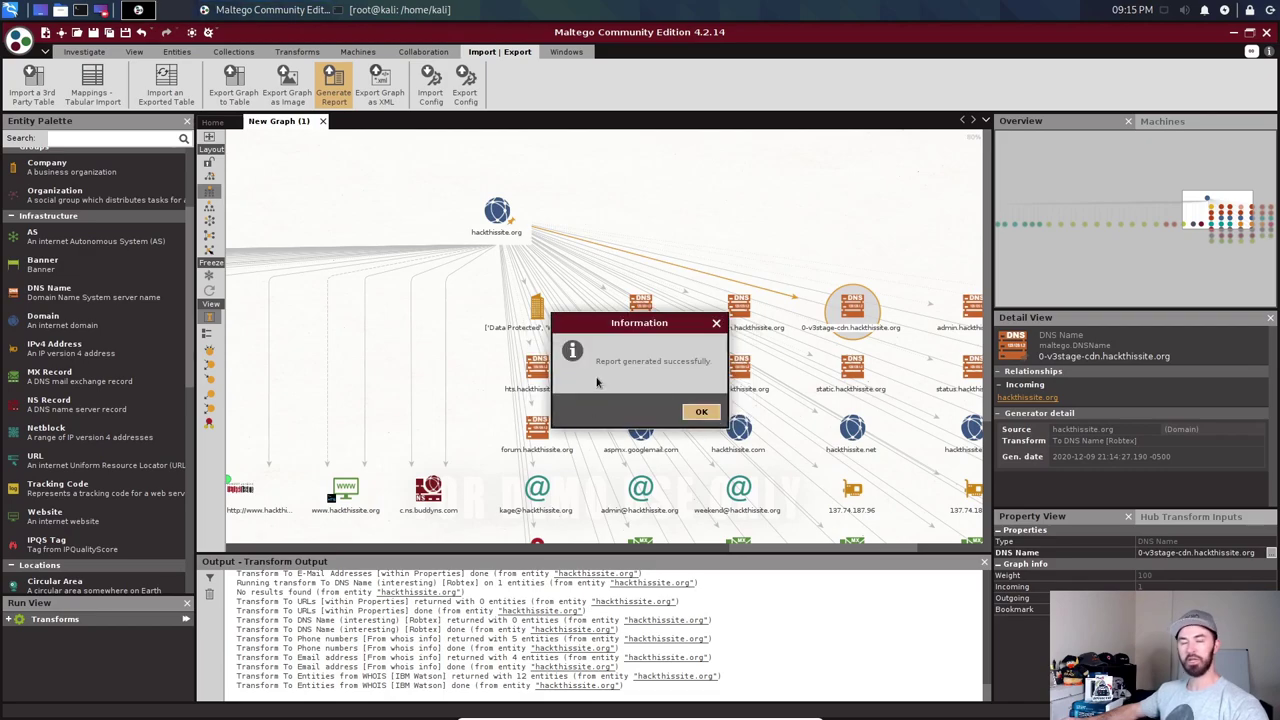
left_click(701, 413)
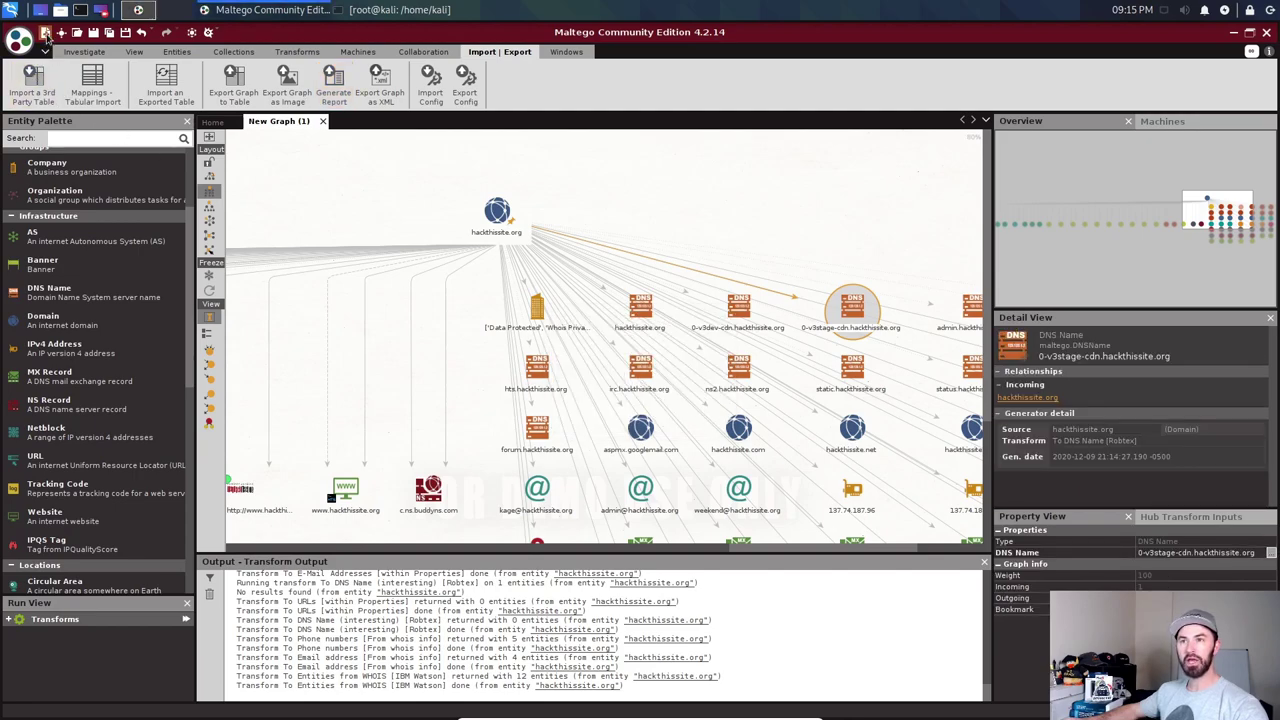
- Copy hackthissite.org to a new graph, delete it there, and place a Person entity instead
right_click(490, 211)
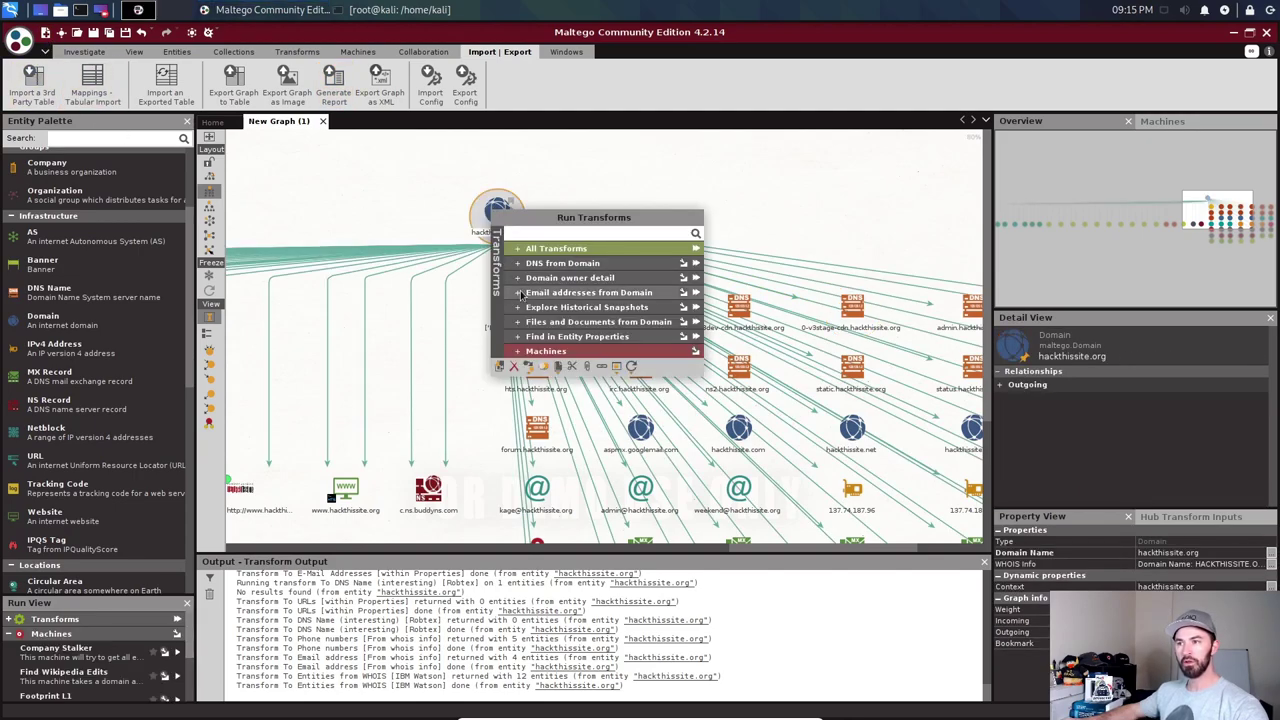
left_click(500, 367)
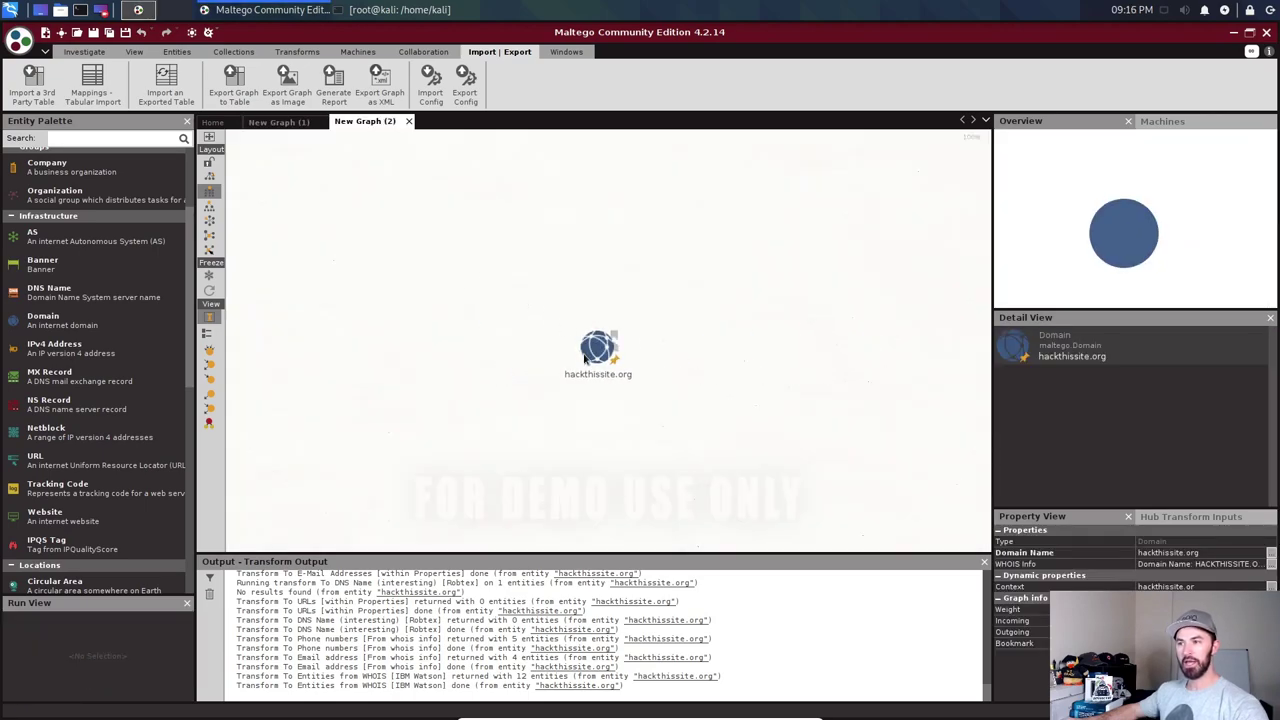
left_click(584, 354)
key("Delete")
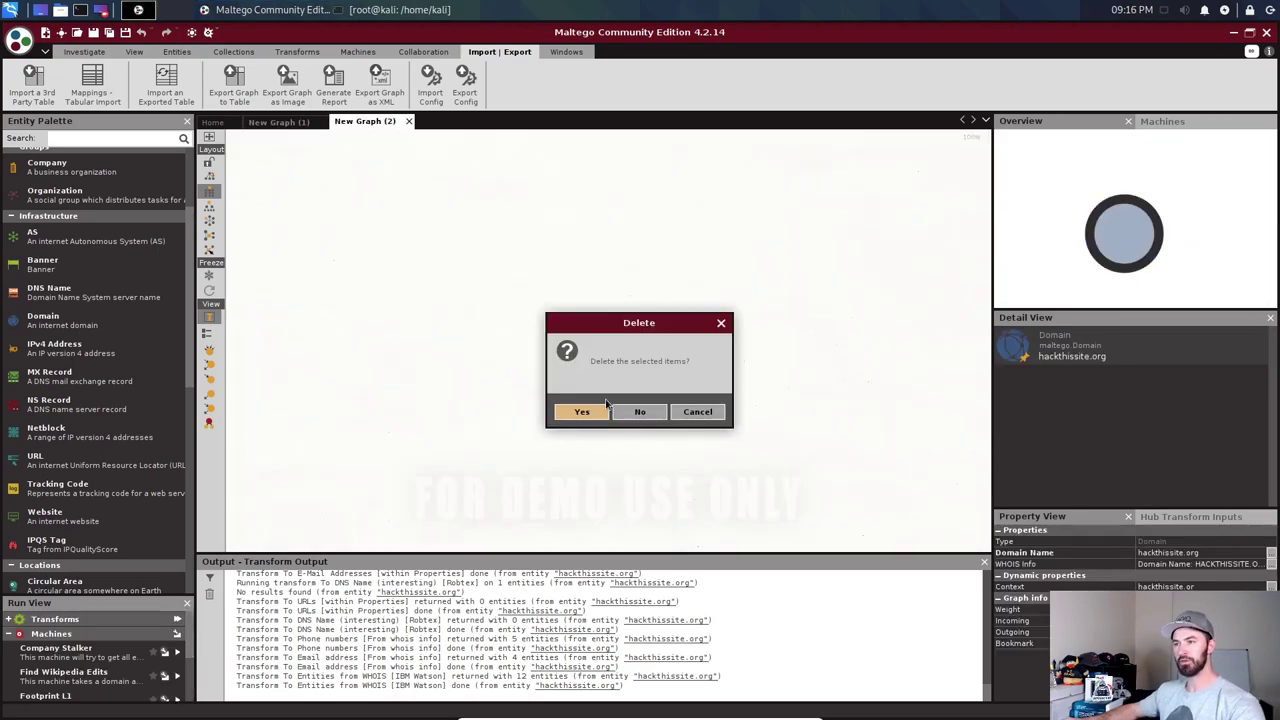
left_click(584, 409)
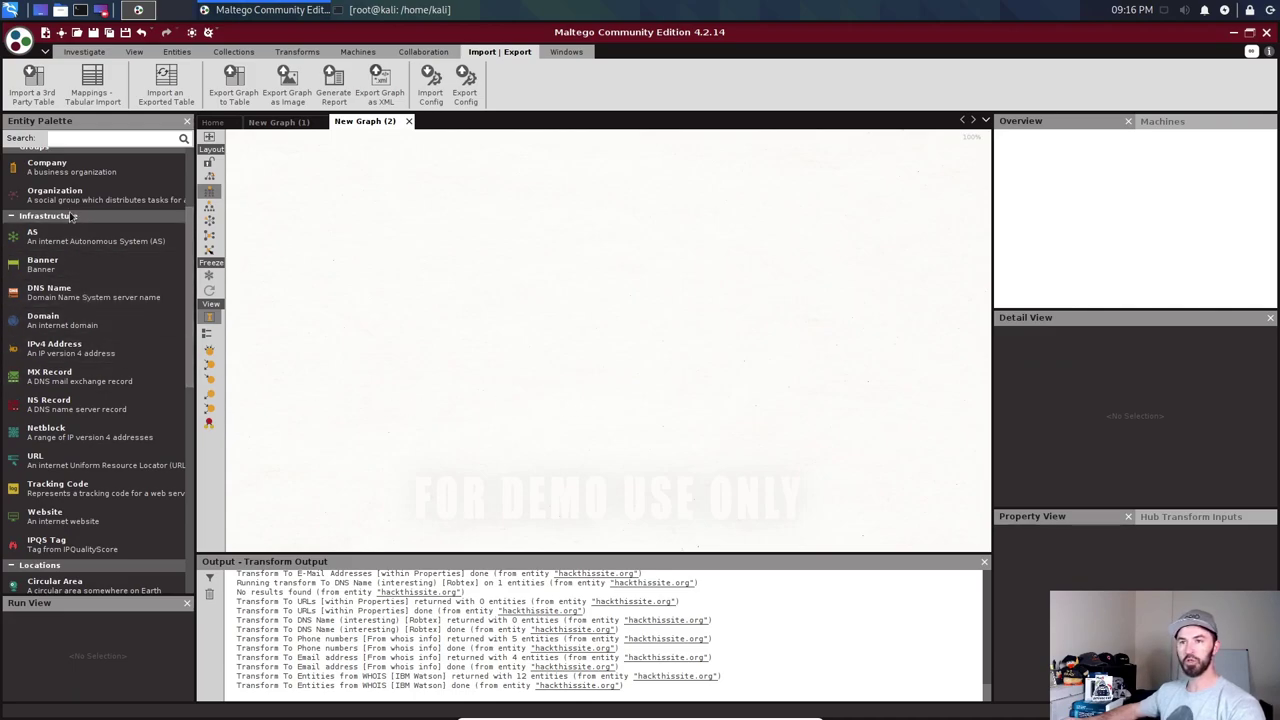
scroll(72, 217, "up", 5)
left_click_drag(60, 174, 553, 245)
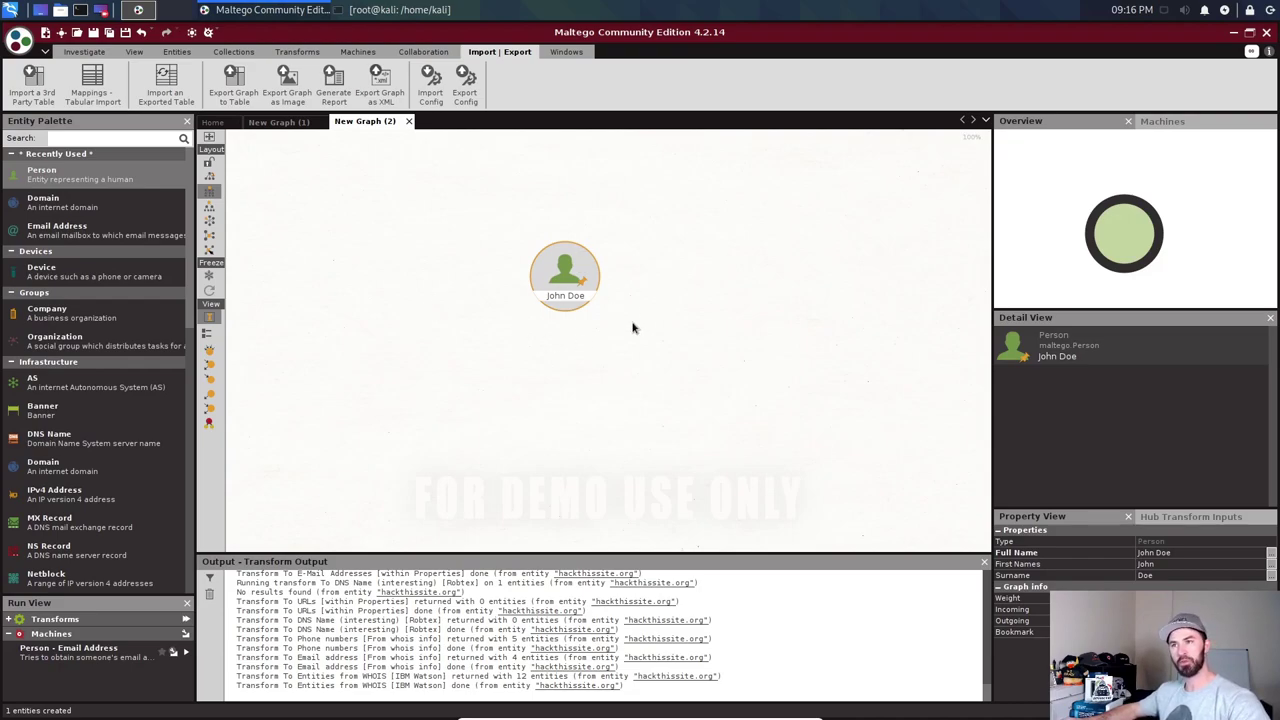
- Minimize Maltego and open hackthissite.pdf from the desktop's Reports folder
left_click(1234, 34)
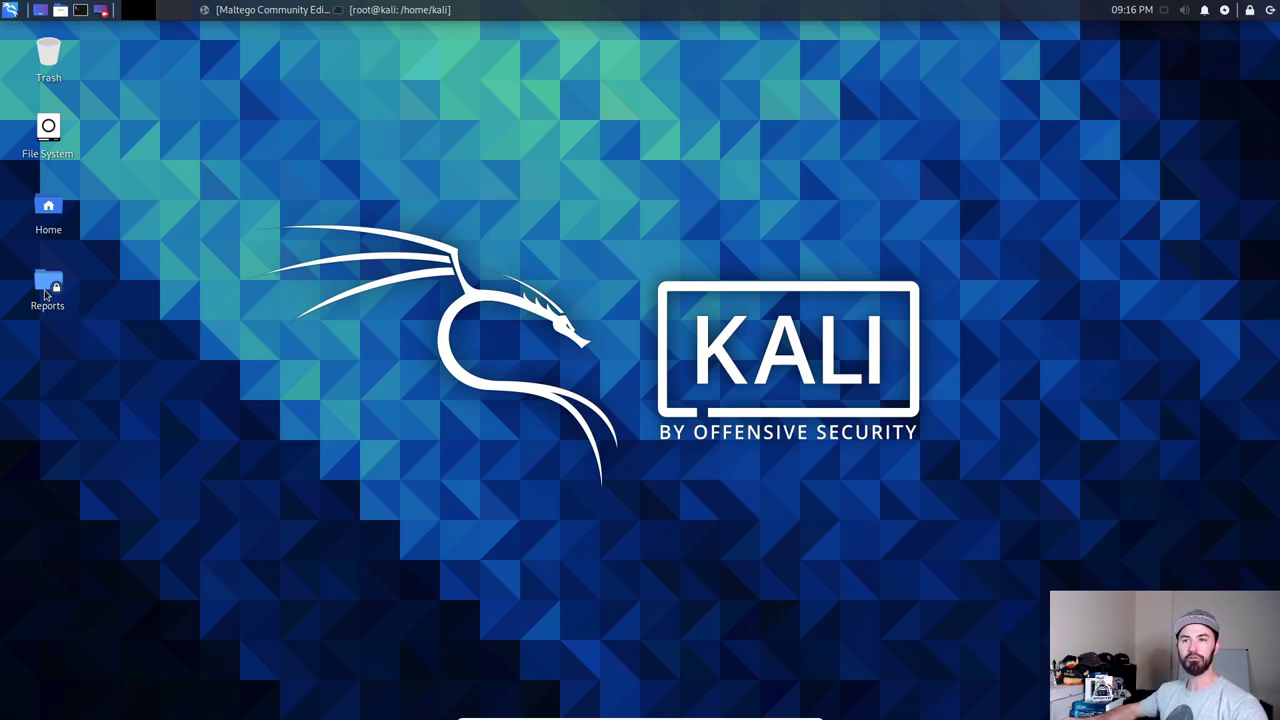
left_click_drag(45, 292, 188, 233)
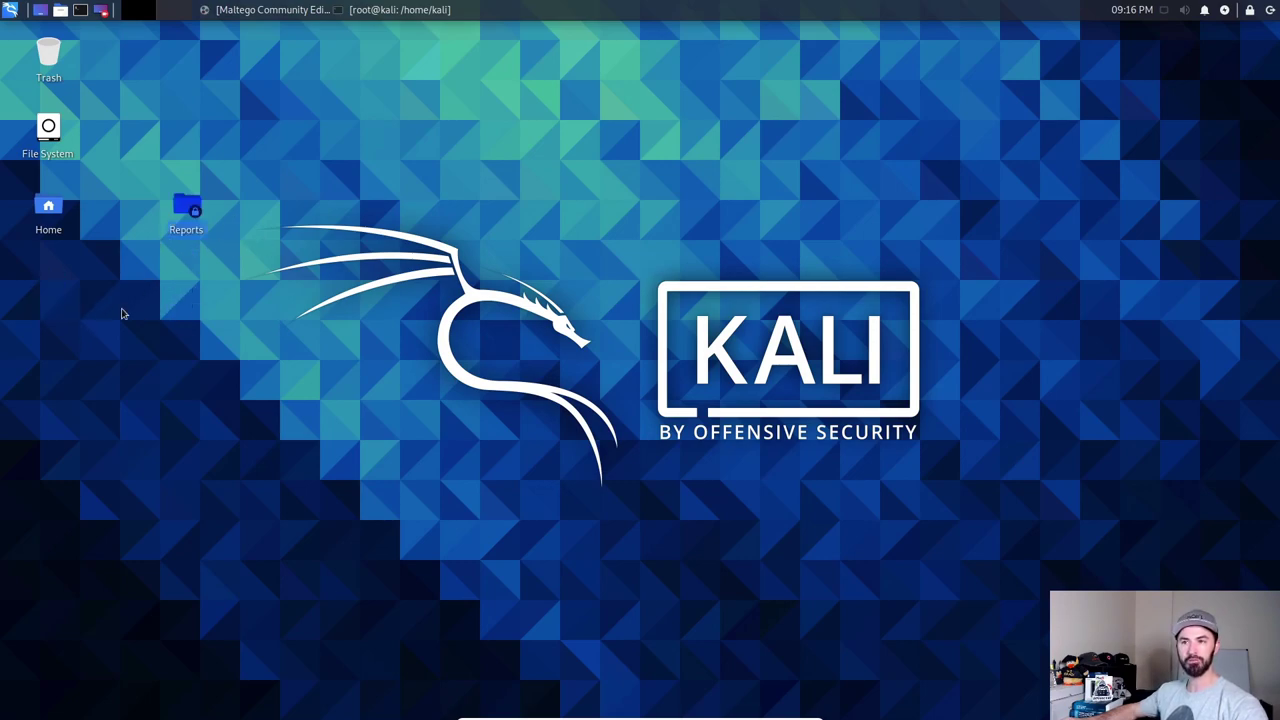
double_click(183, 214)
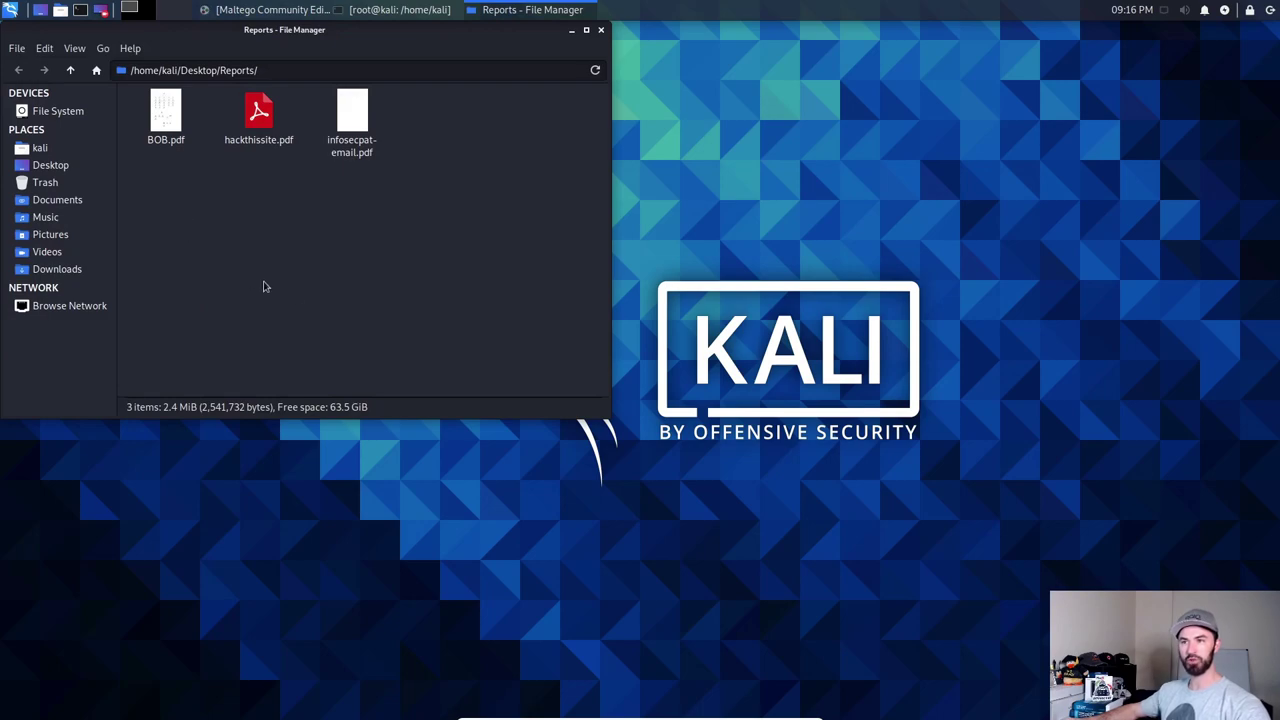
left_click(268, 128)
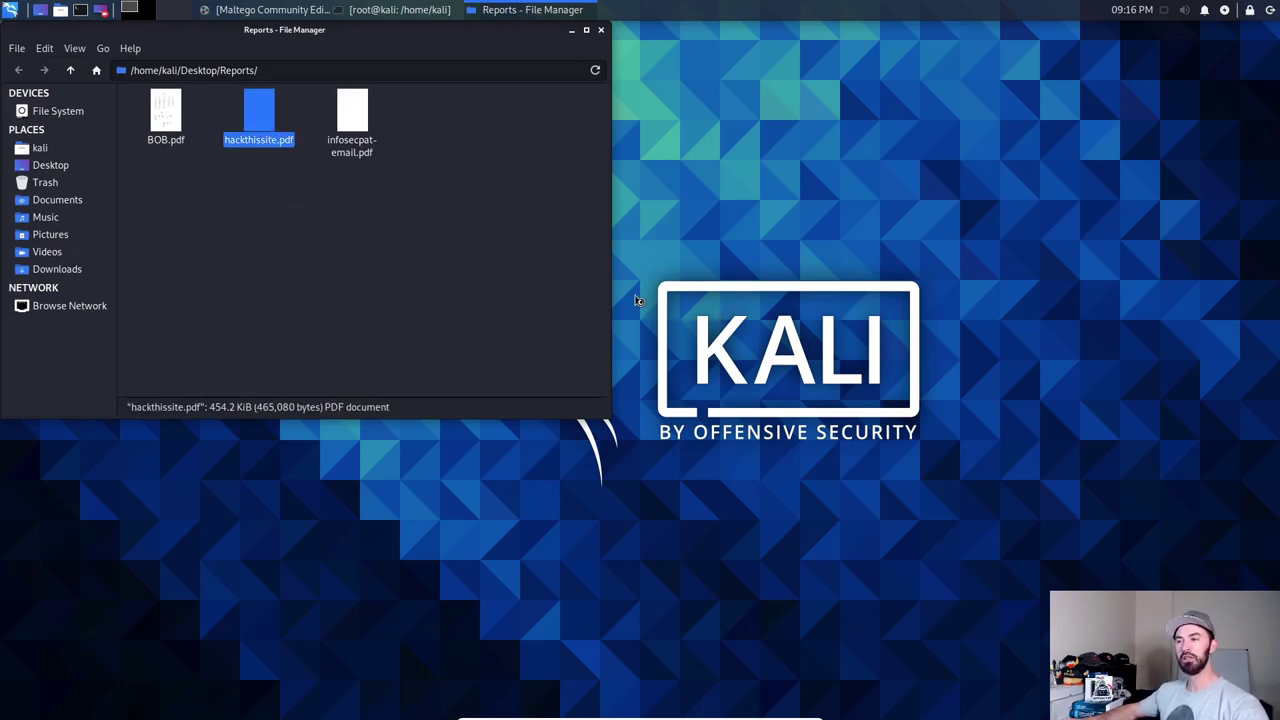
double_click(268, 148)
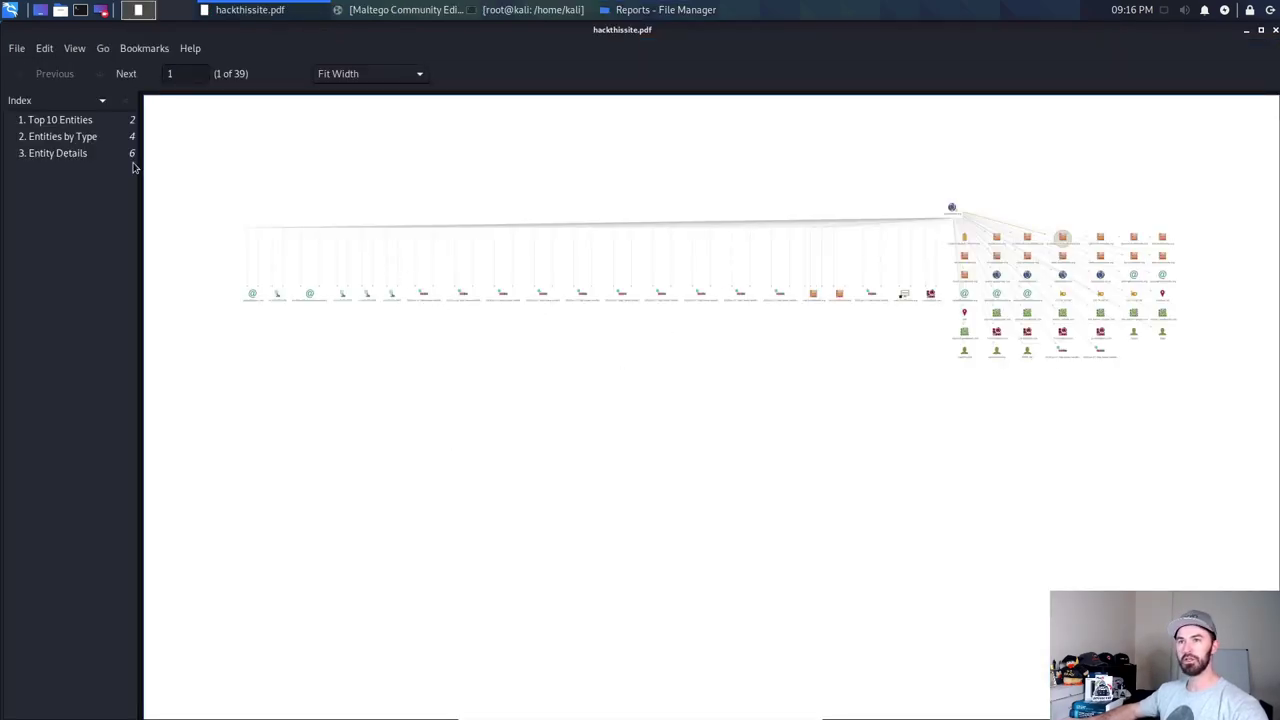
- Zoom the report's graph image to 175% then 400%, pan across it, and jump to Top 10 Entities
left_click(368, 80)
left_click(343, 242)
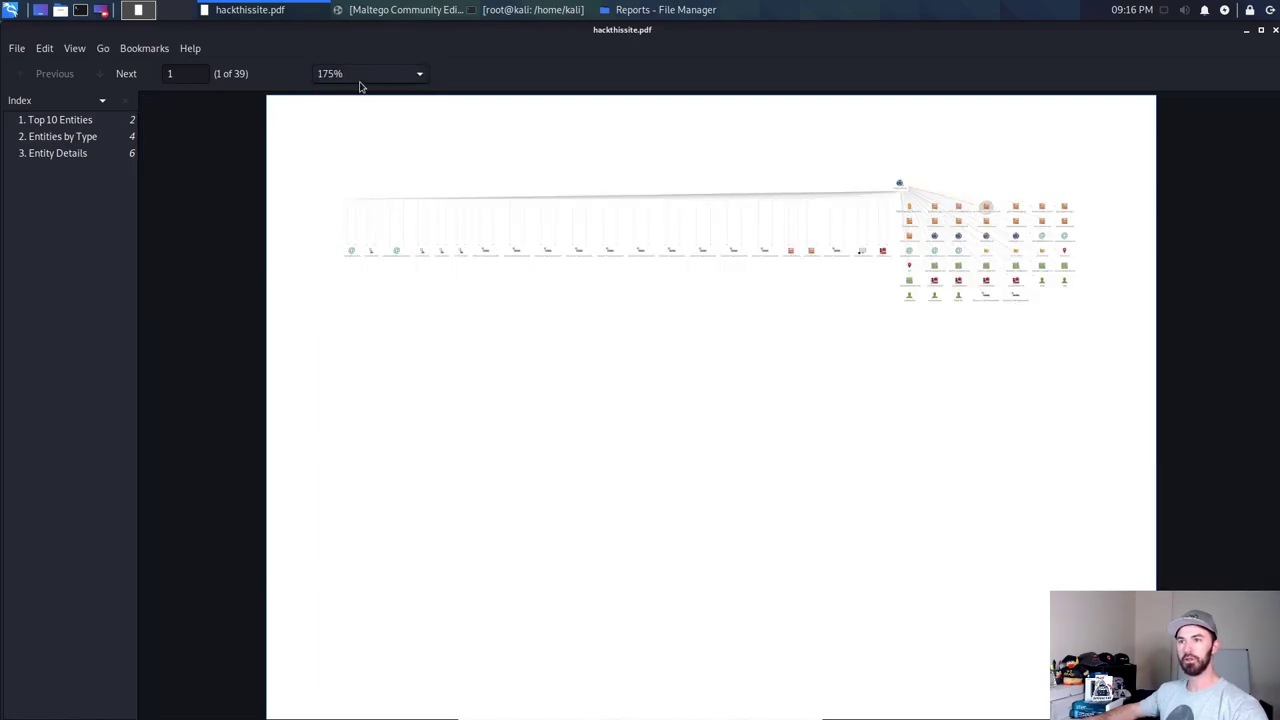
left_click(355, 138)
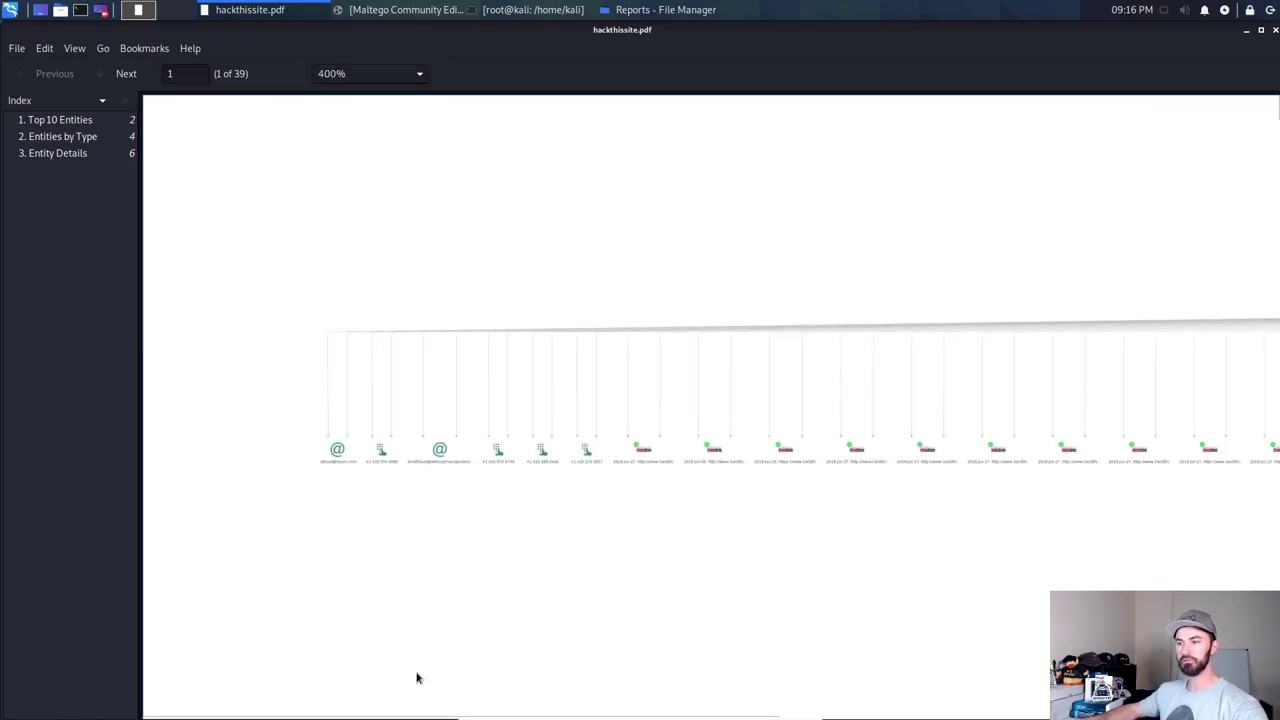
left_click(963, 714)
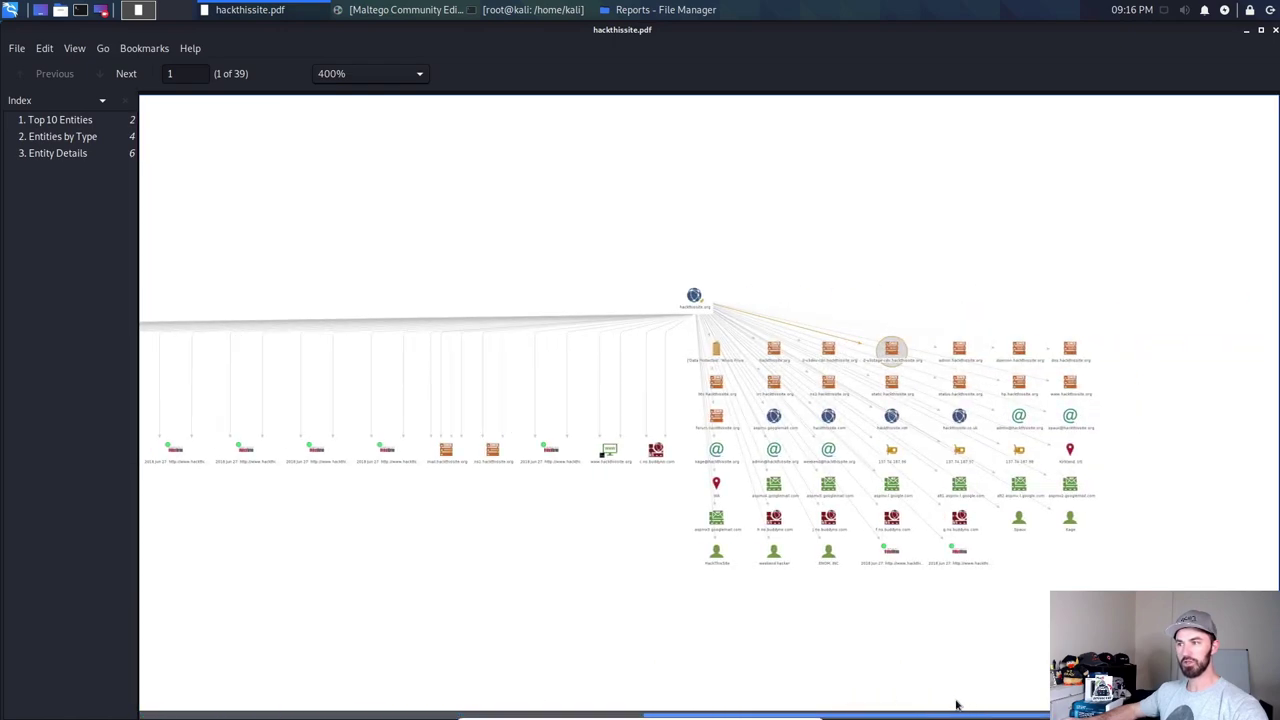
left_click_drag(947, 705, 357, 629)
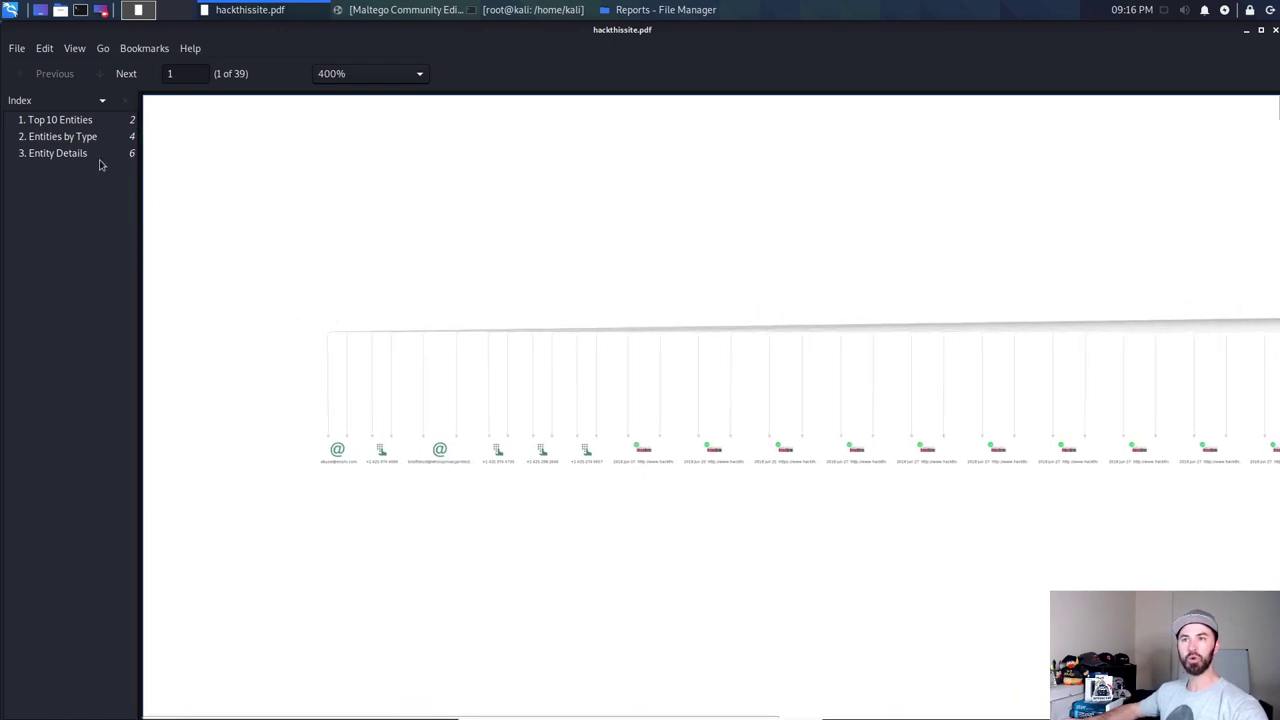
left_click(125, 74)
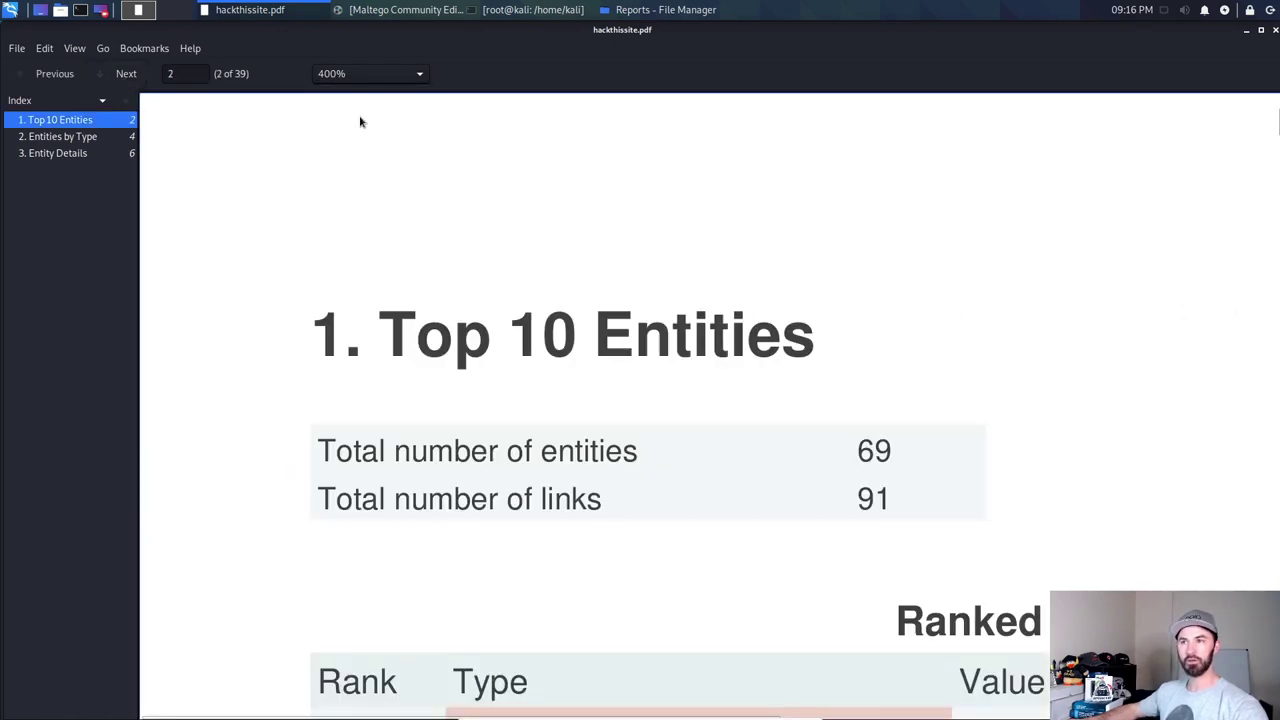
left_click(402, 78)
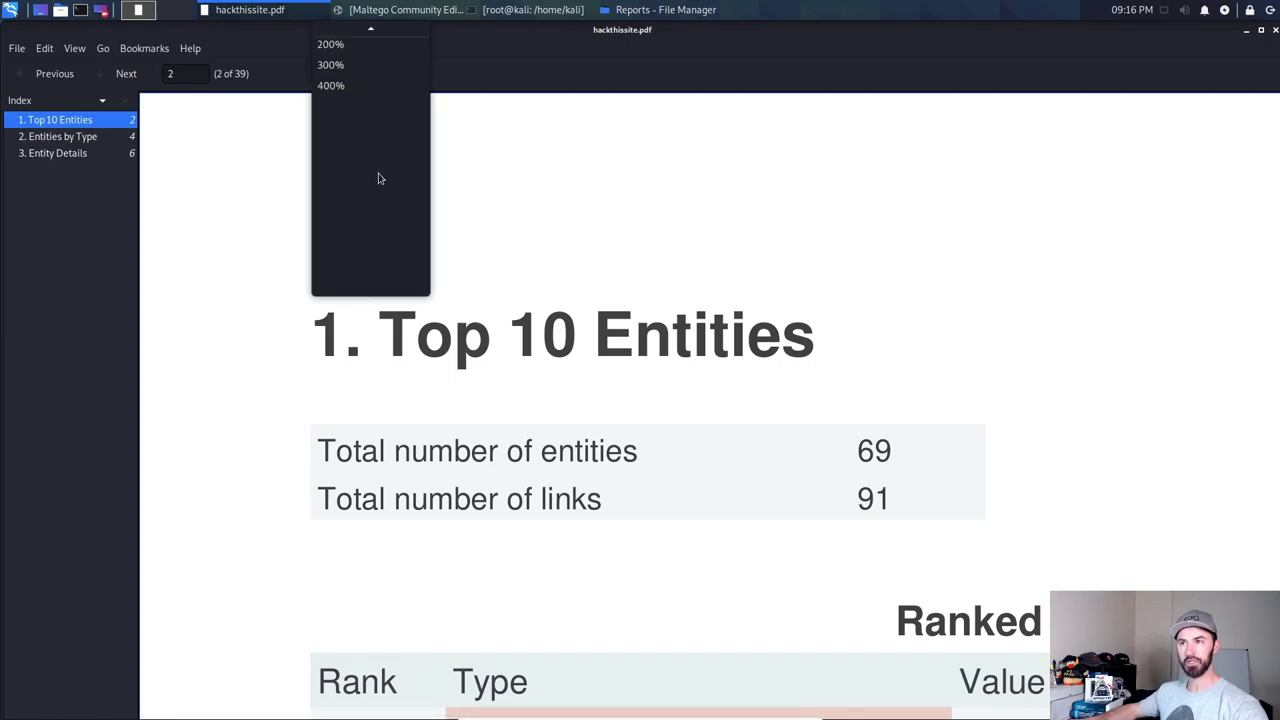
- Zoom to 200% and read the Top 10 Entities totals and top-ranked entries
left_click(345, 54)
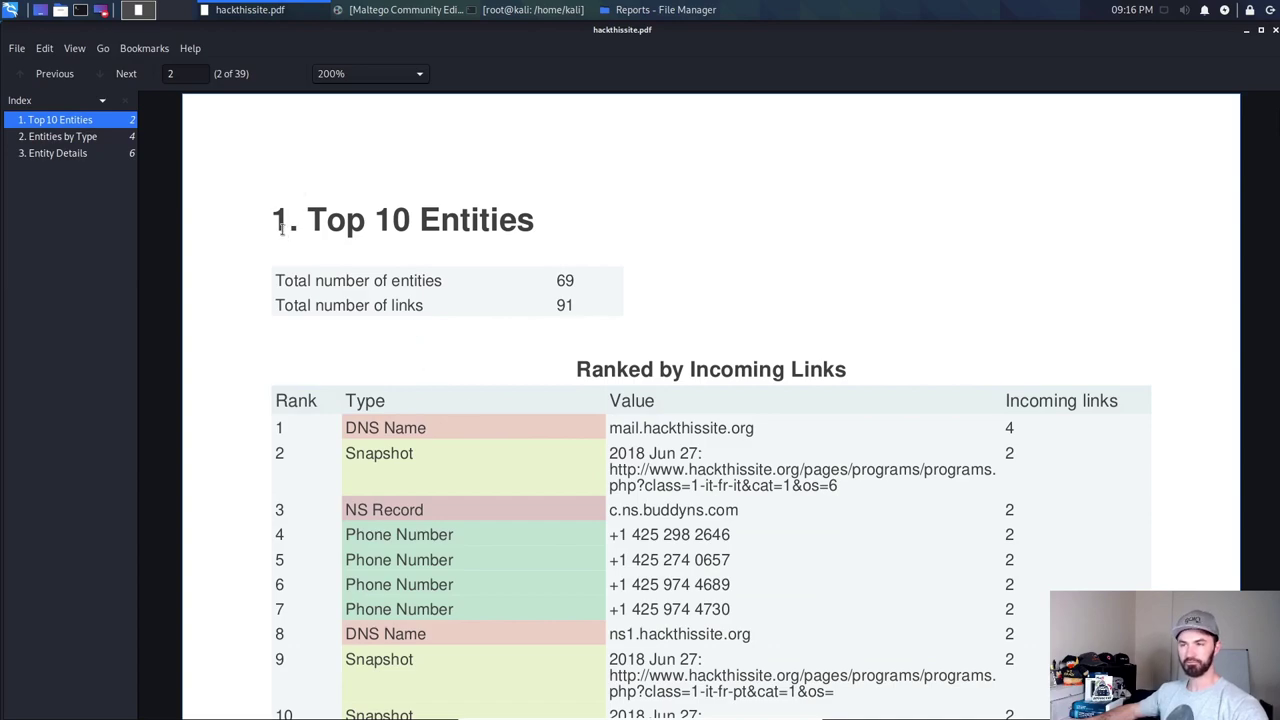
left_click_drag(278, 224, 603, 243)
left_click(603, 243)
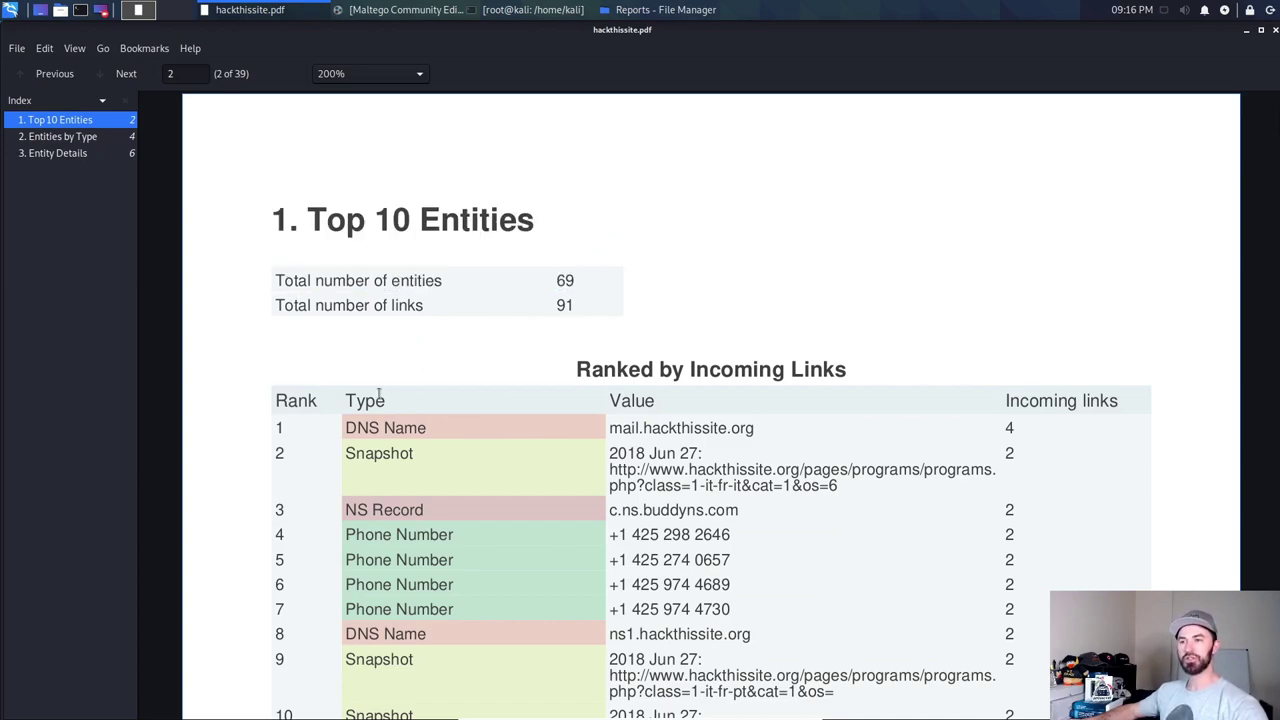
scroll(349, 362, "down", 1)
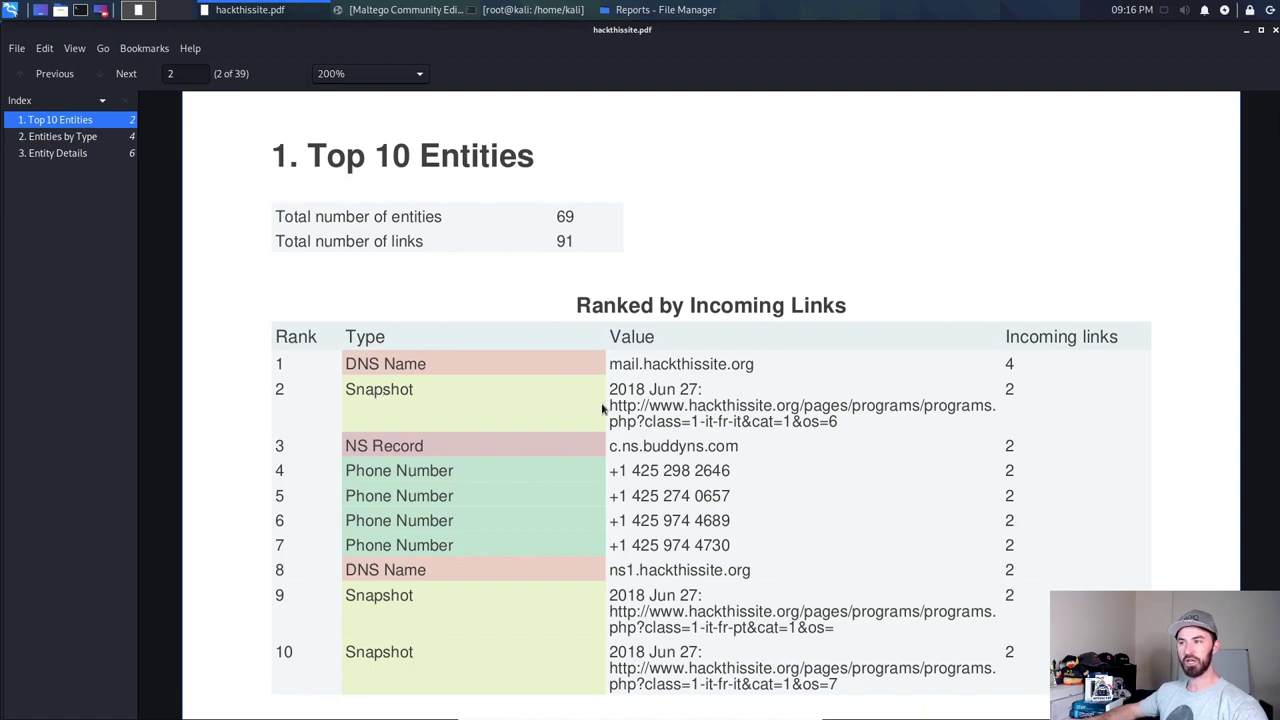
scroll(602, 409, "down", 1)
left_click_drag(632, 324, 840, 336)
left_click(856, 360)
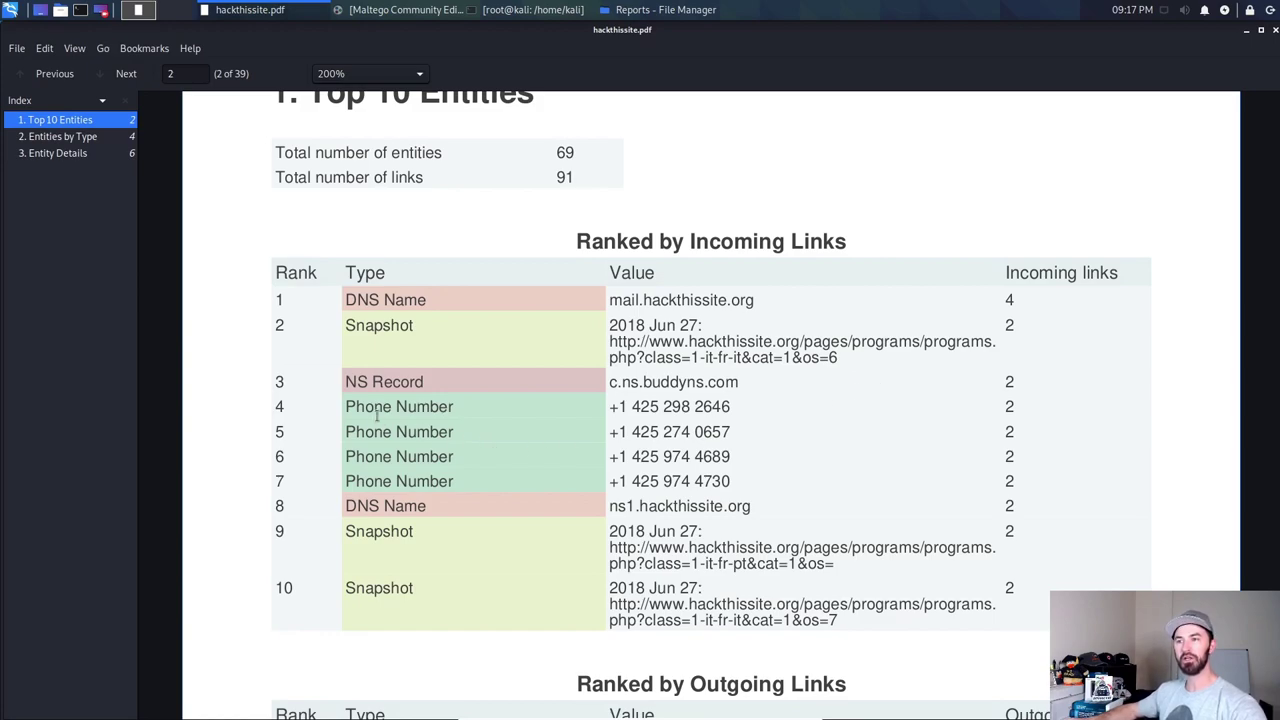
- Highlight the NS Record and first Phone Number rows in the rankings
left_click_drag(459, 386, 673, 399)
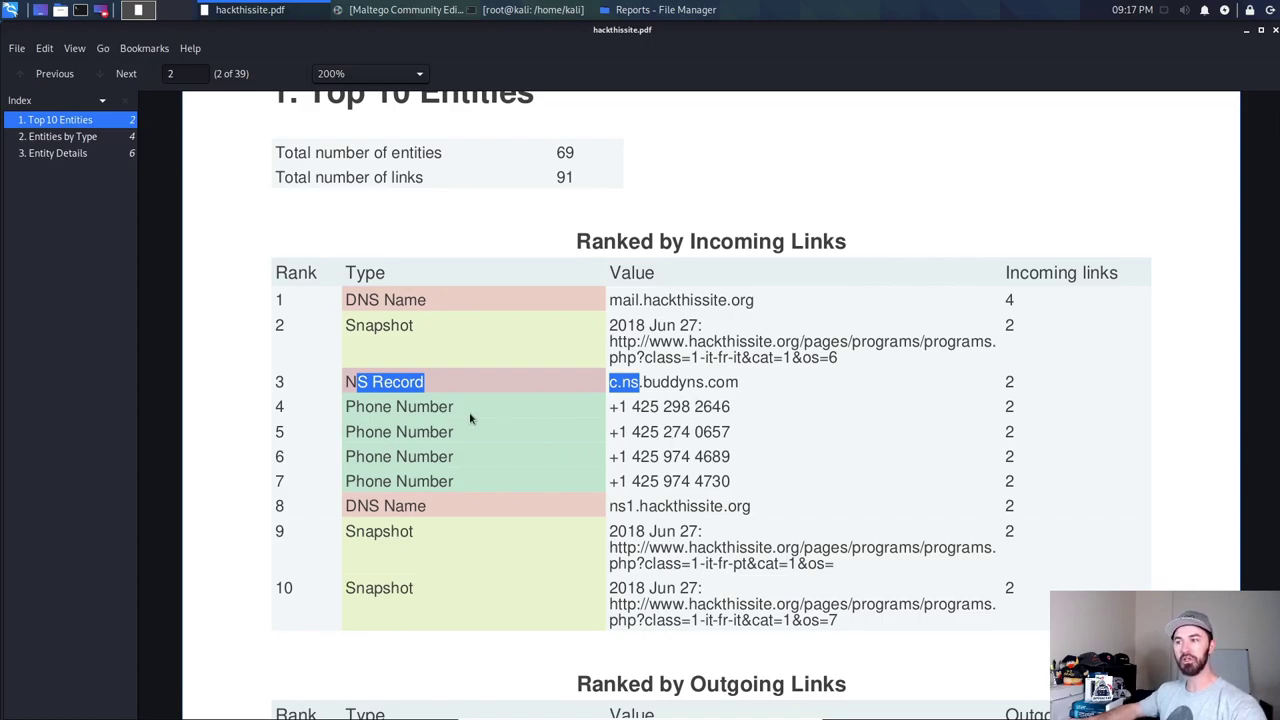
left_click_drag(438, 406, 684, 408)
scroll(435, 506, "down", 5)
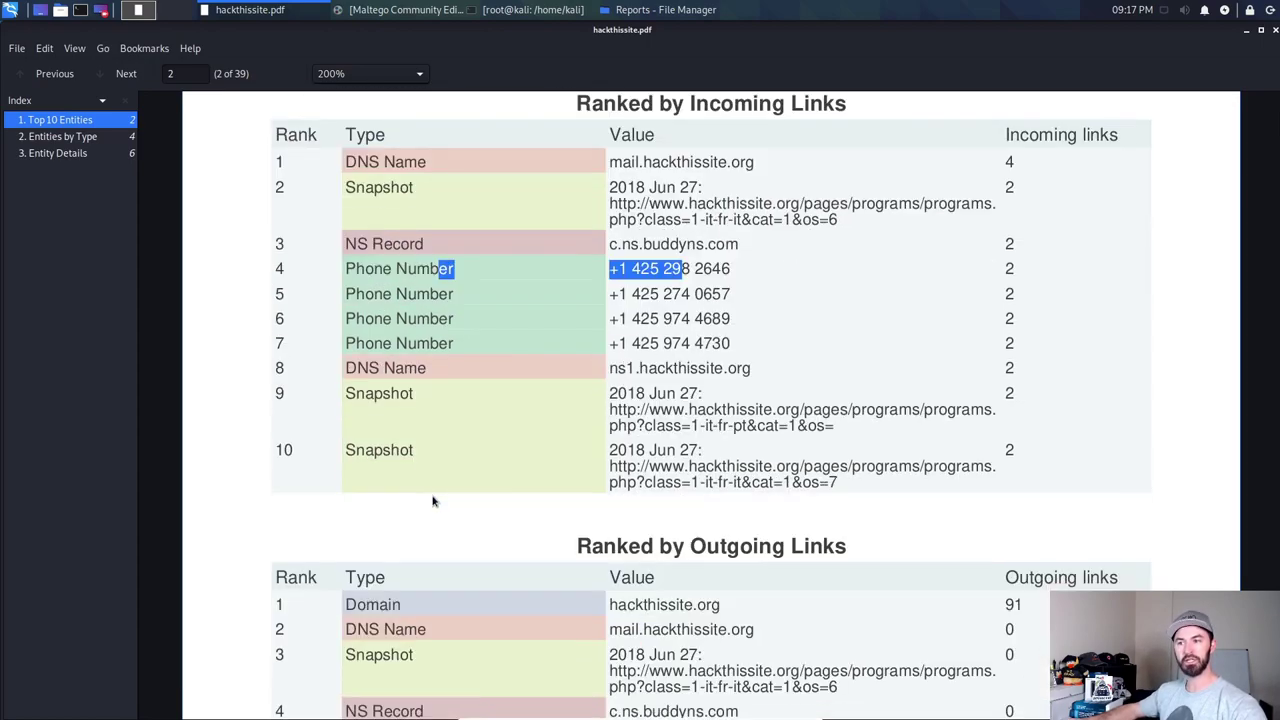
scroll(422, 449, "down", 1)
scroll(411, 477, "down", 1)
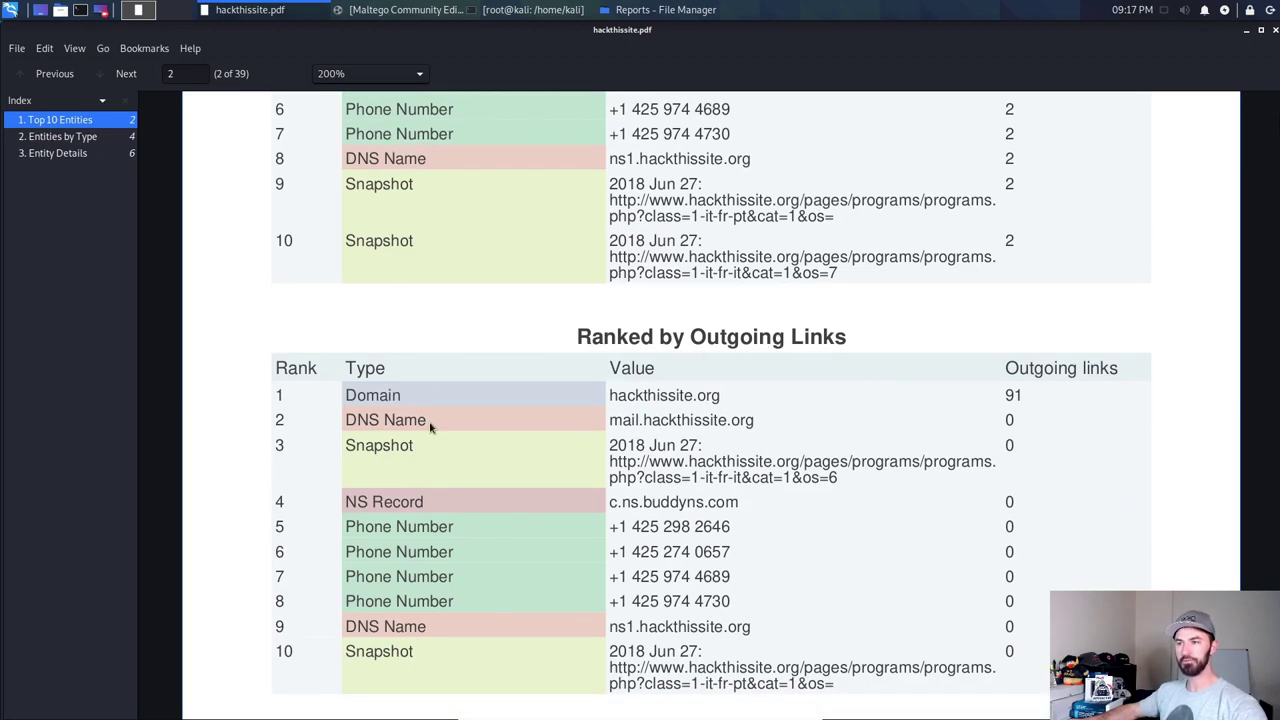
- Review the Outgoing Links table, including the hackthissite.org mail row, then continue to page 4
left_click_drag(771, 429, 622, 421)
left_click(605, 424)
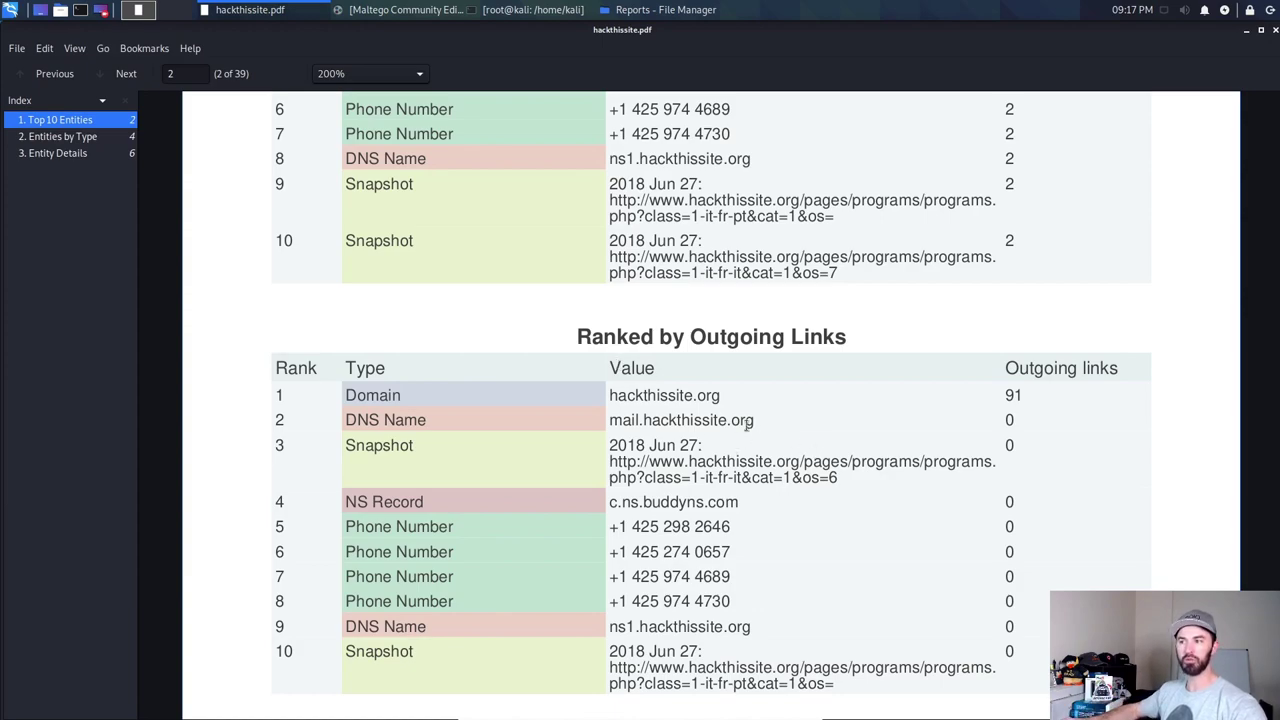
left_click_drag(754, 422, 638, 424)
left_click(815, 431)
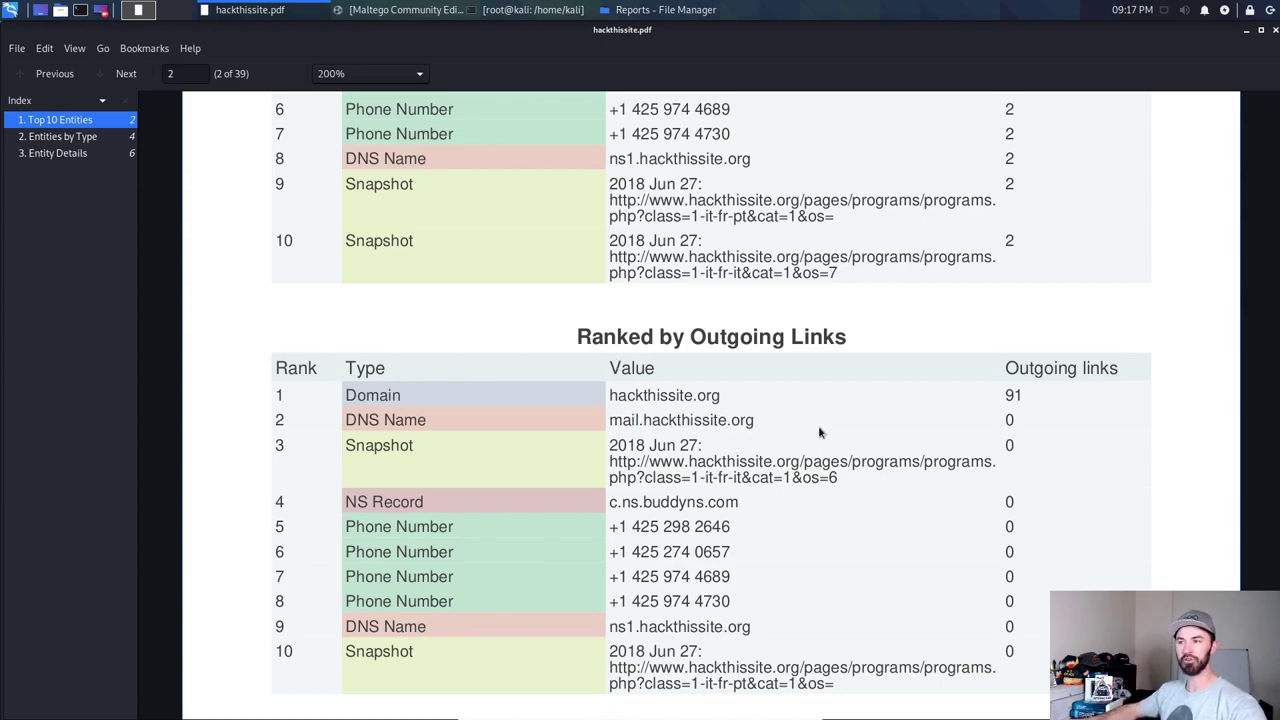
scroll(817, 449, "down", 5)
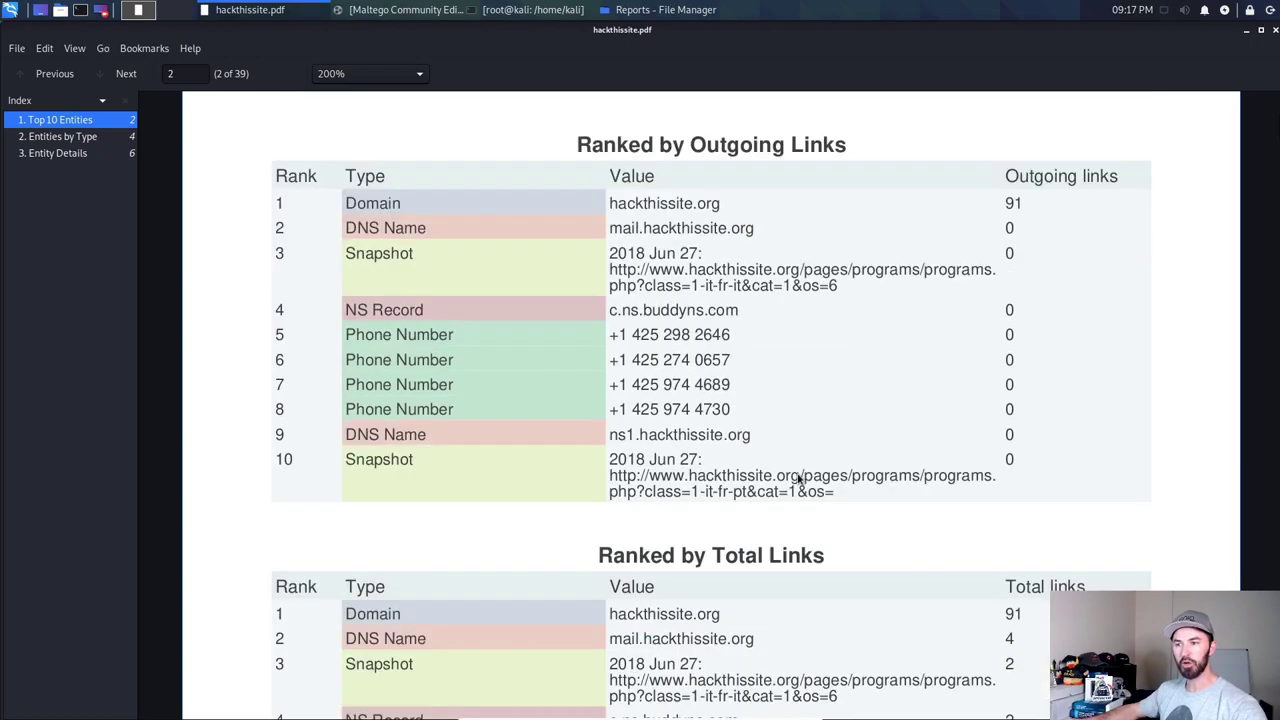
scroll(567, 421, "down", 12)
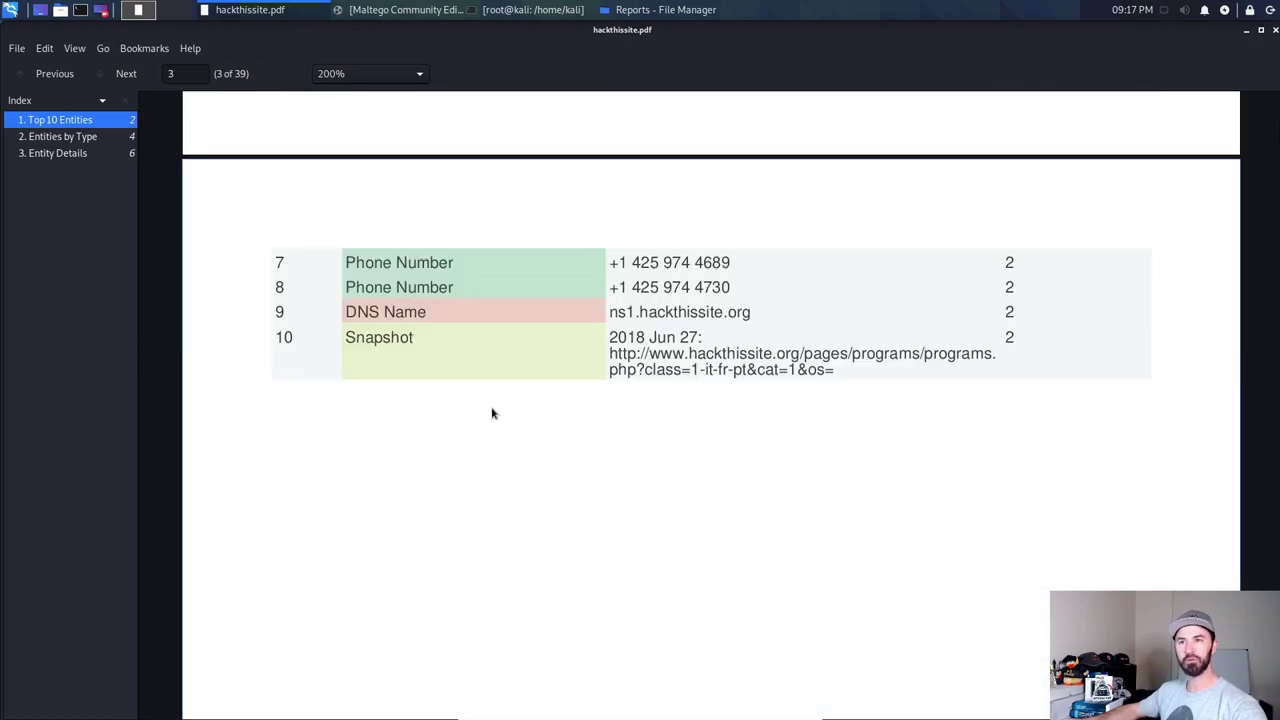
scroll(492, 413, "down", 12)
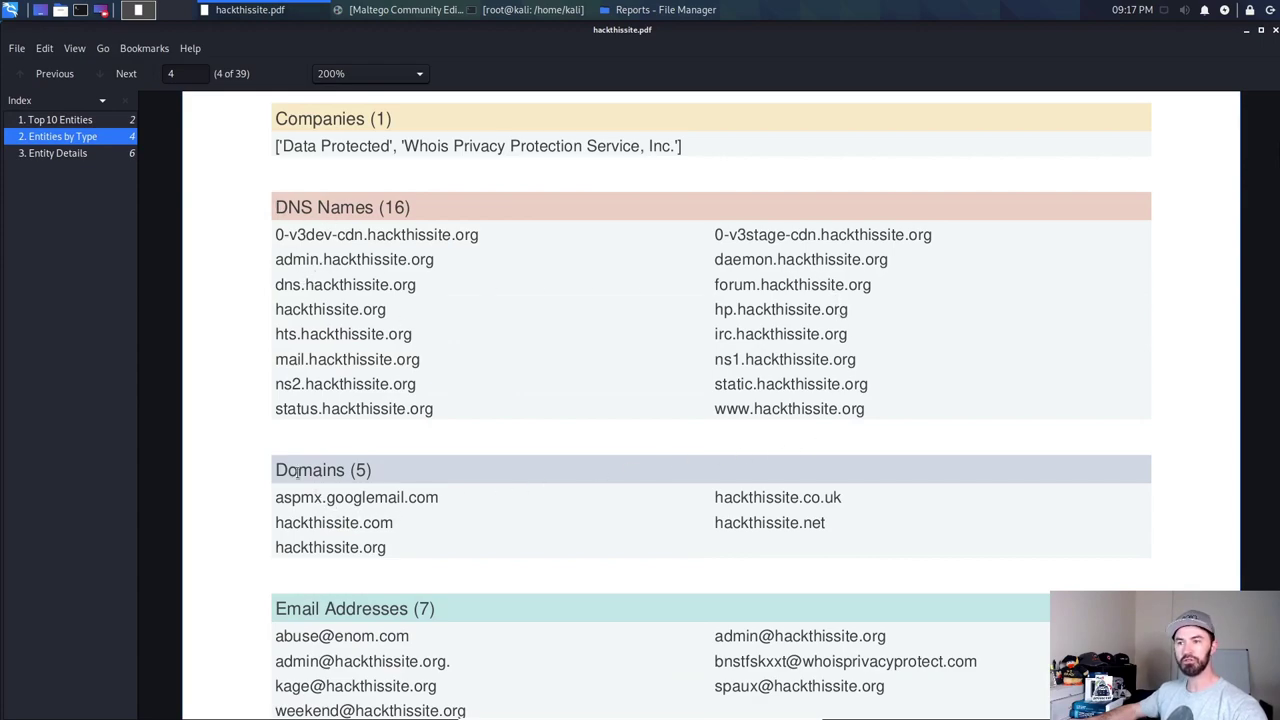
left_click_drag(285, 469, 437, 557)
scroll(596, 531, "down", 3)
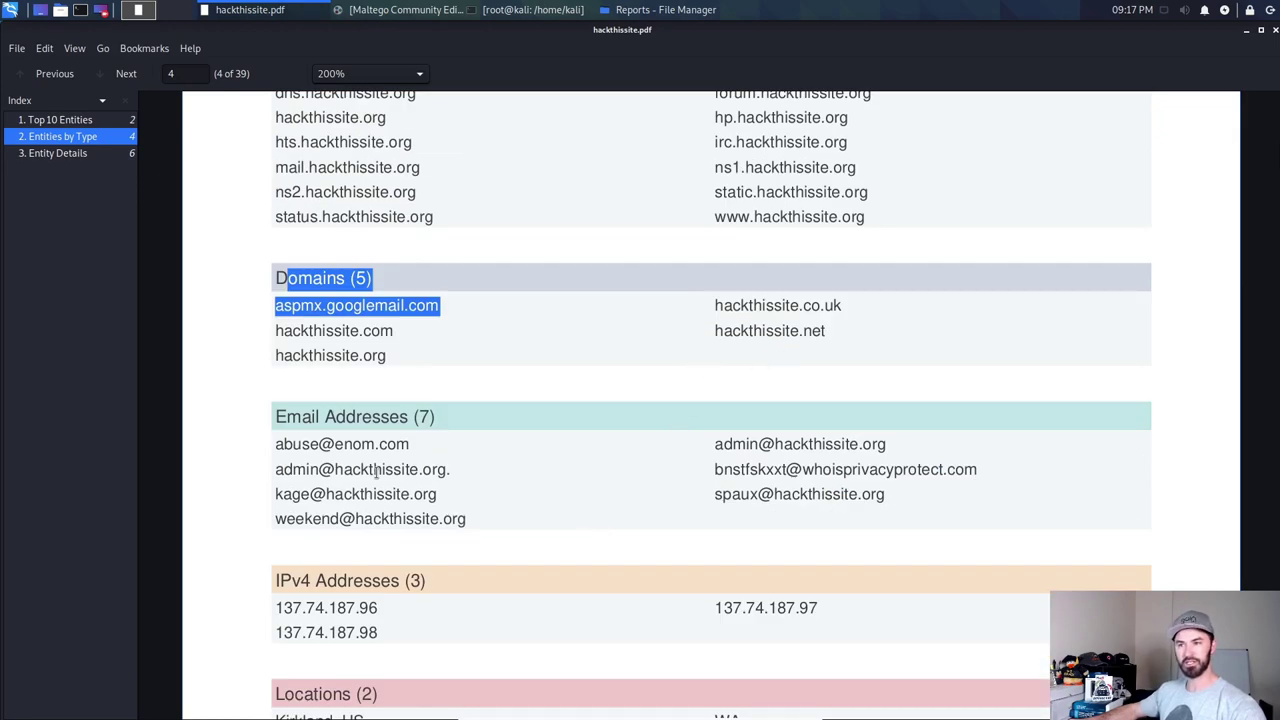
left_click_drag(277, 418, 563, 523)
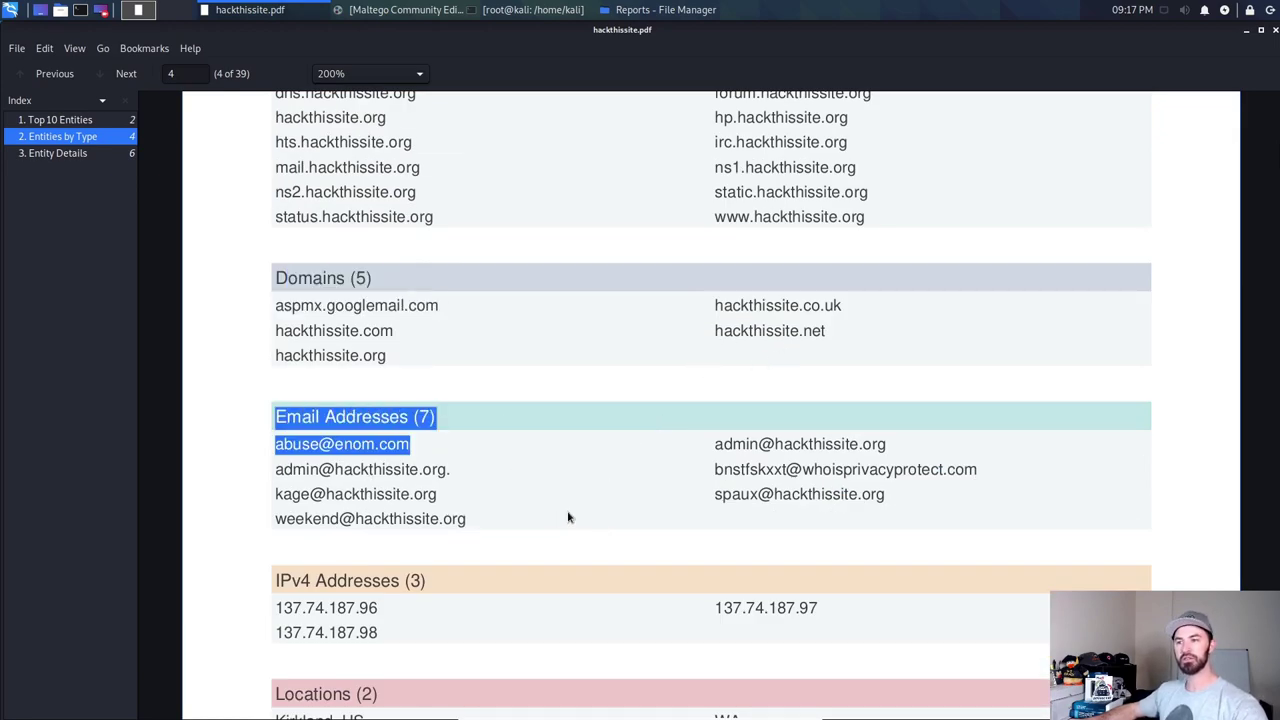
double_click(315, 520)
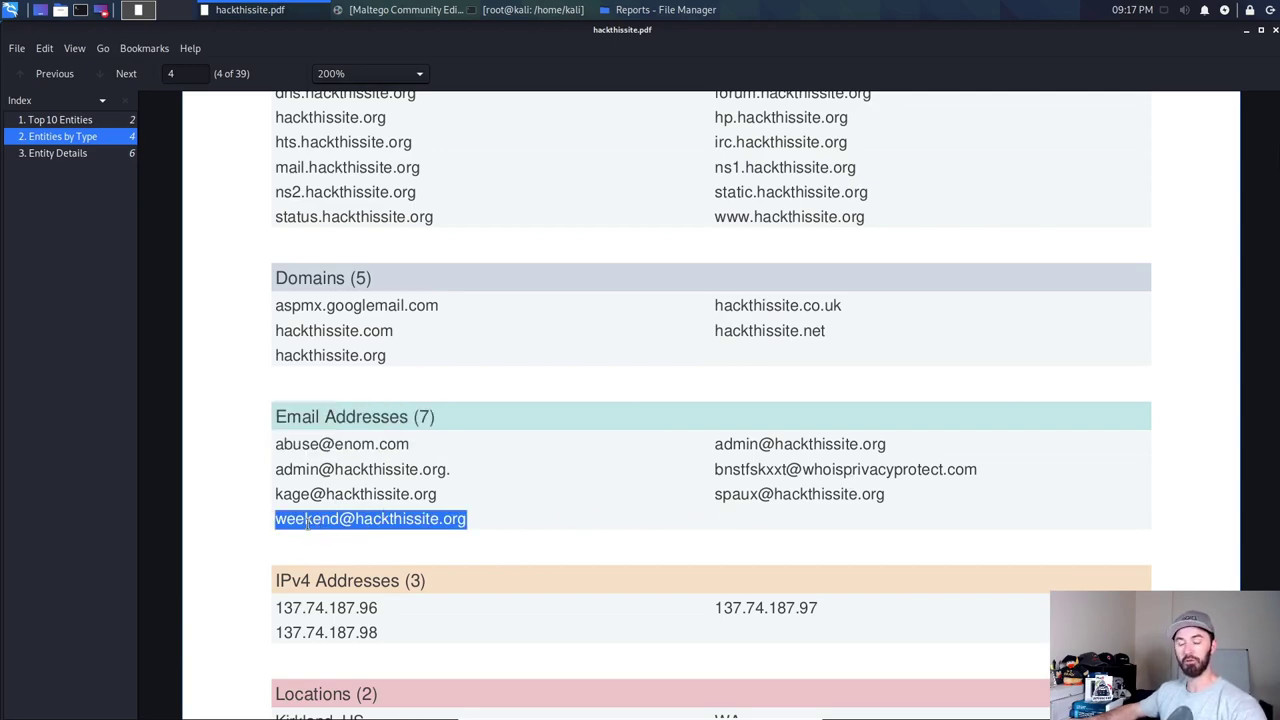
- Scroll to the MX records and highlight the first record's google.com domain
scroll(350, 510, "down", 3)
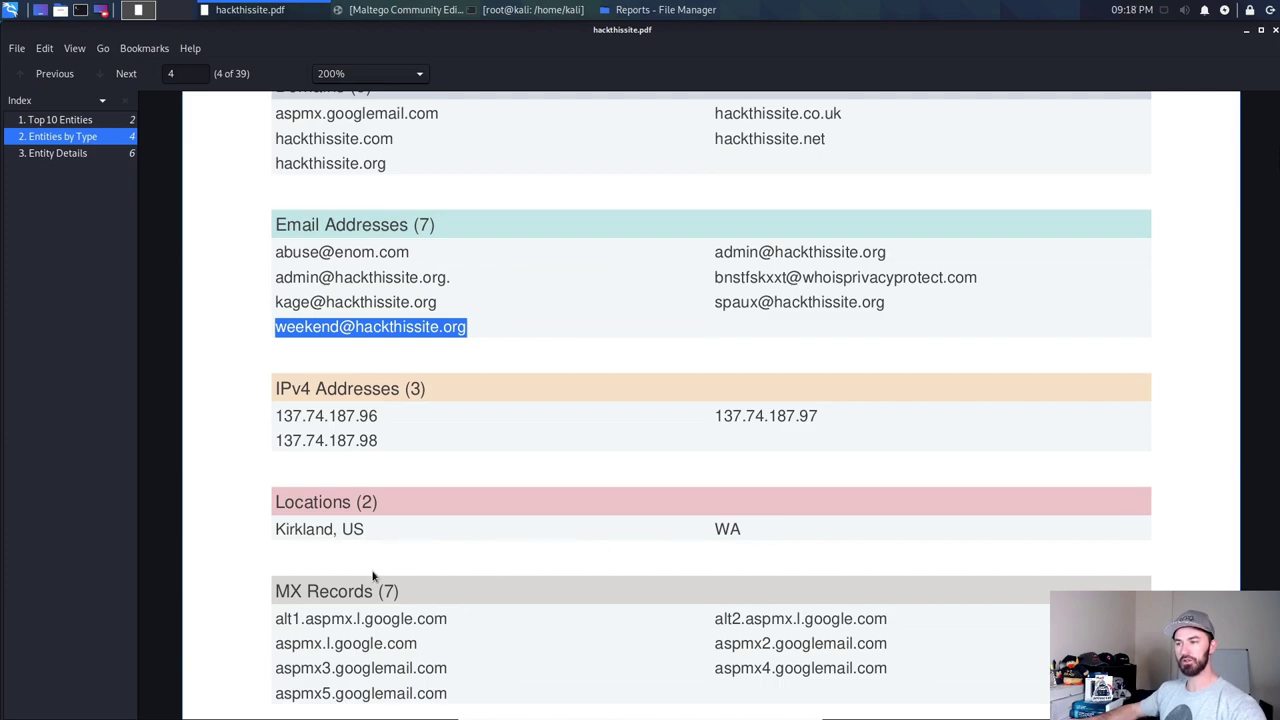
scroll(366, 575, "down", 3)
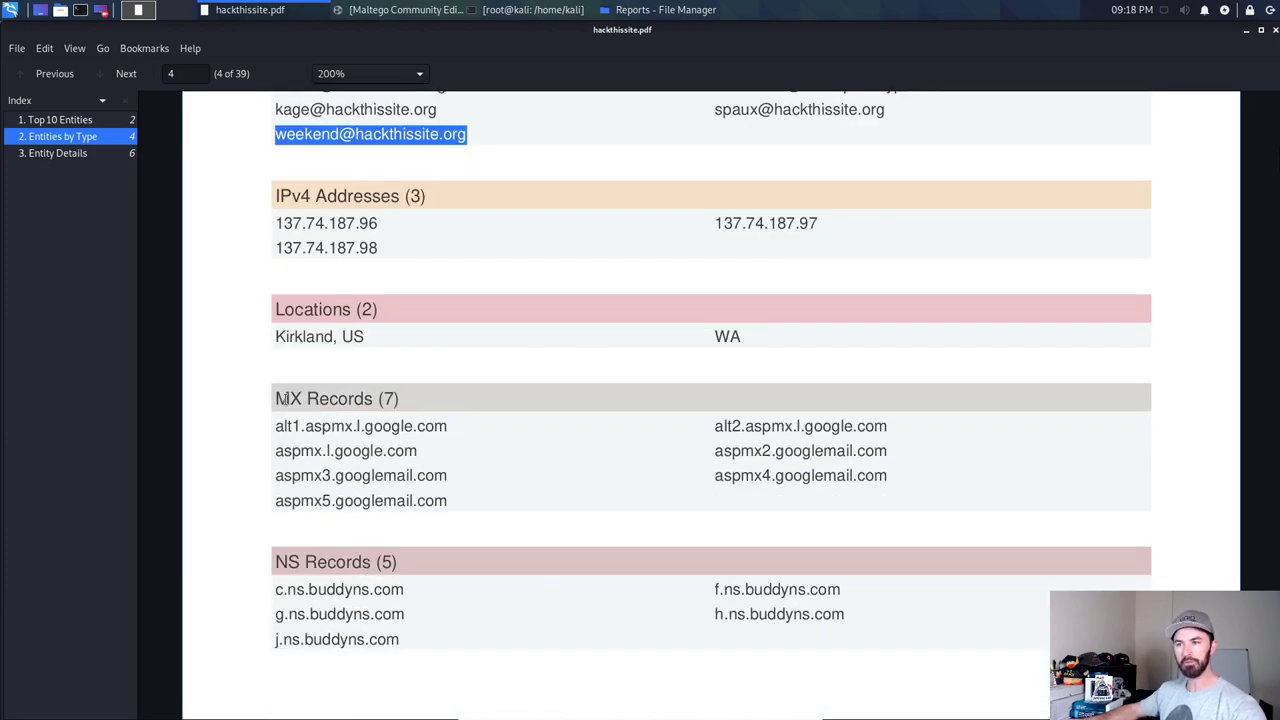
left_click_drag(285, 399, 302, 430)
left_click(415, 443)
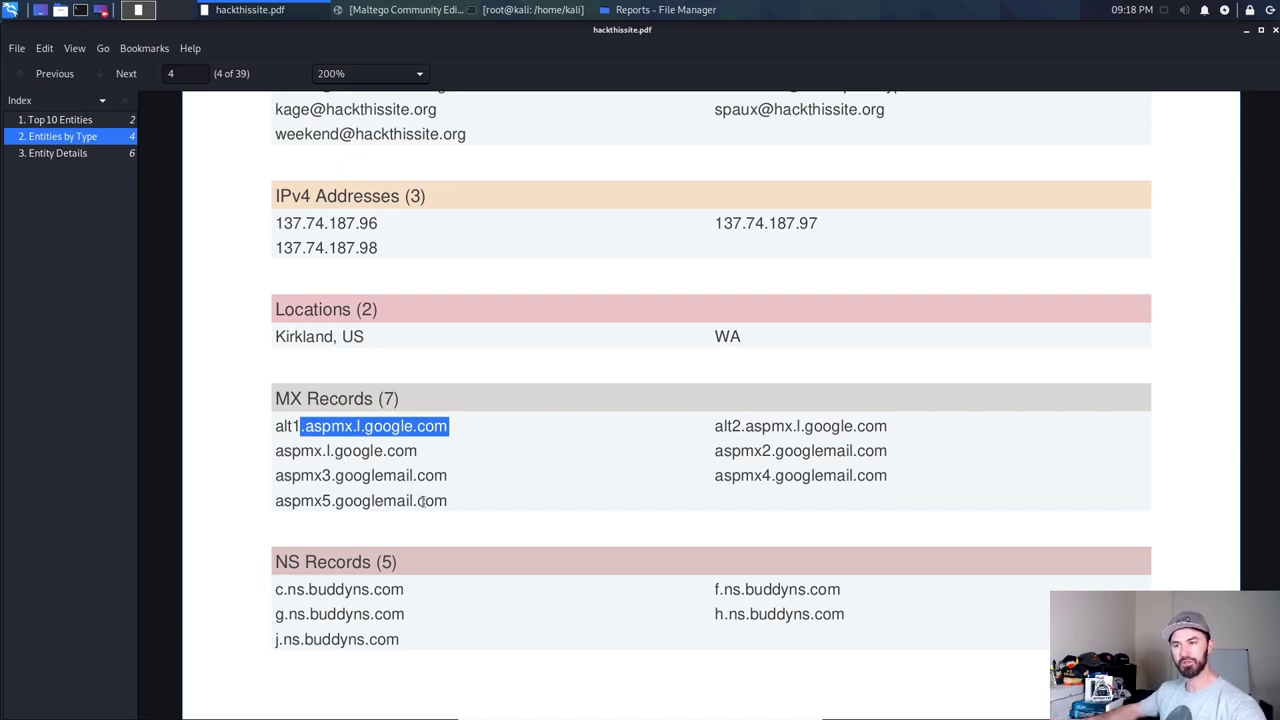
- Scroll past the Entity Details WHOIS info down to the Outgoing (91) links table on page 10
scroll(551, 500, "down", 3)
scroll(377, 443, "down", 8)
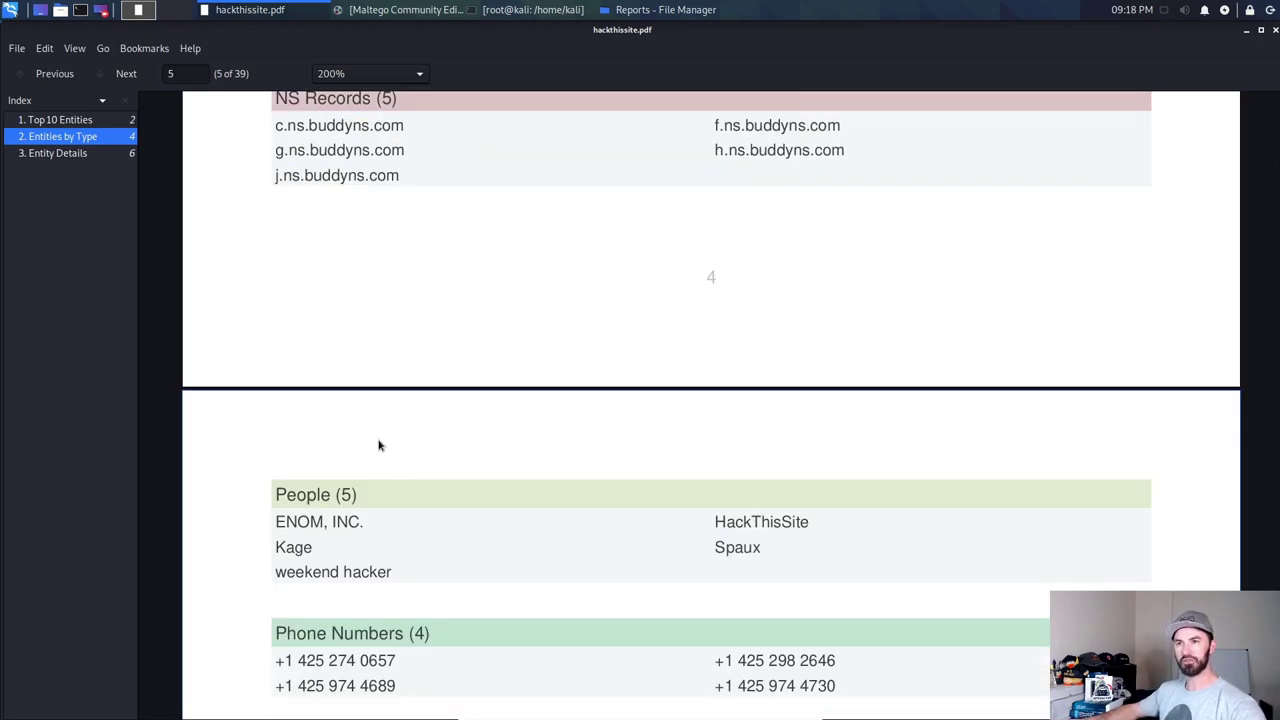
scroll(415, 465, "down", 15)
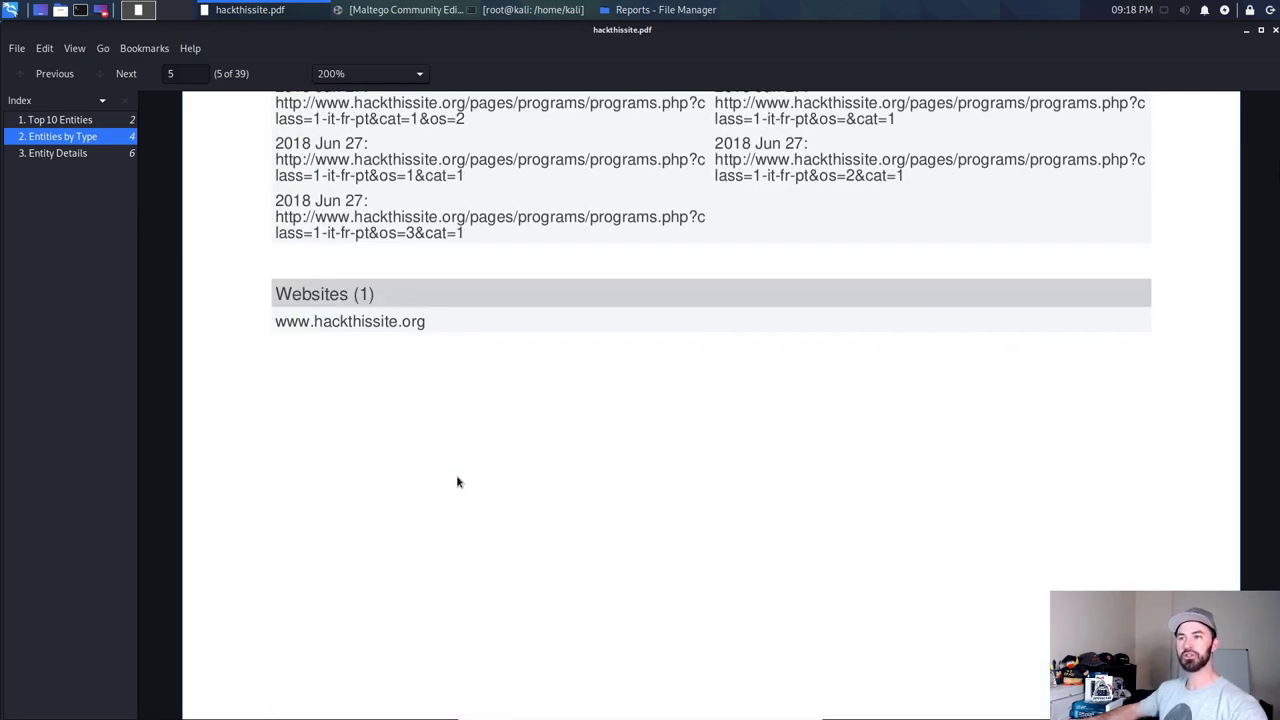
scroll(460, 483, "down", 6)
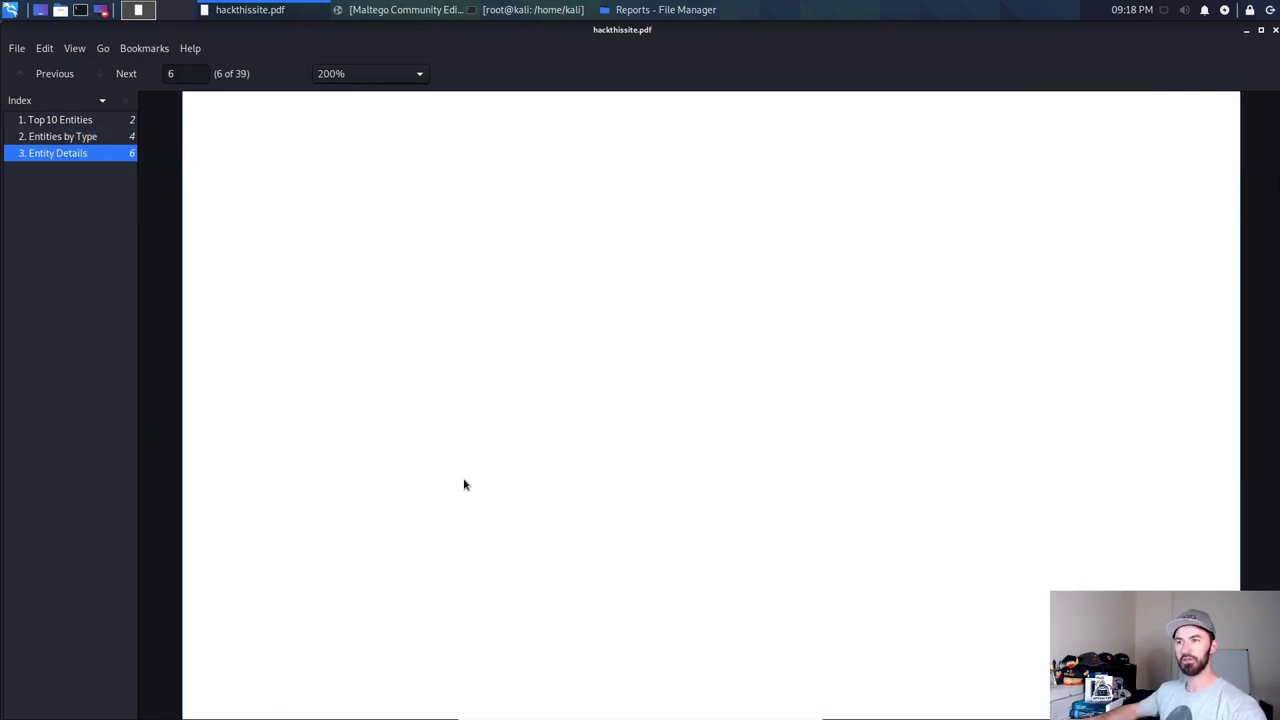
scroll(470, 485, "down", 7)
scroll(470, 485, "up", 2)
scroll(486, 523, "down", 12)
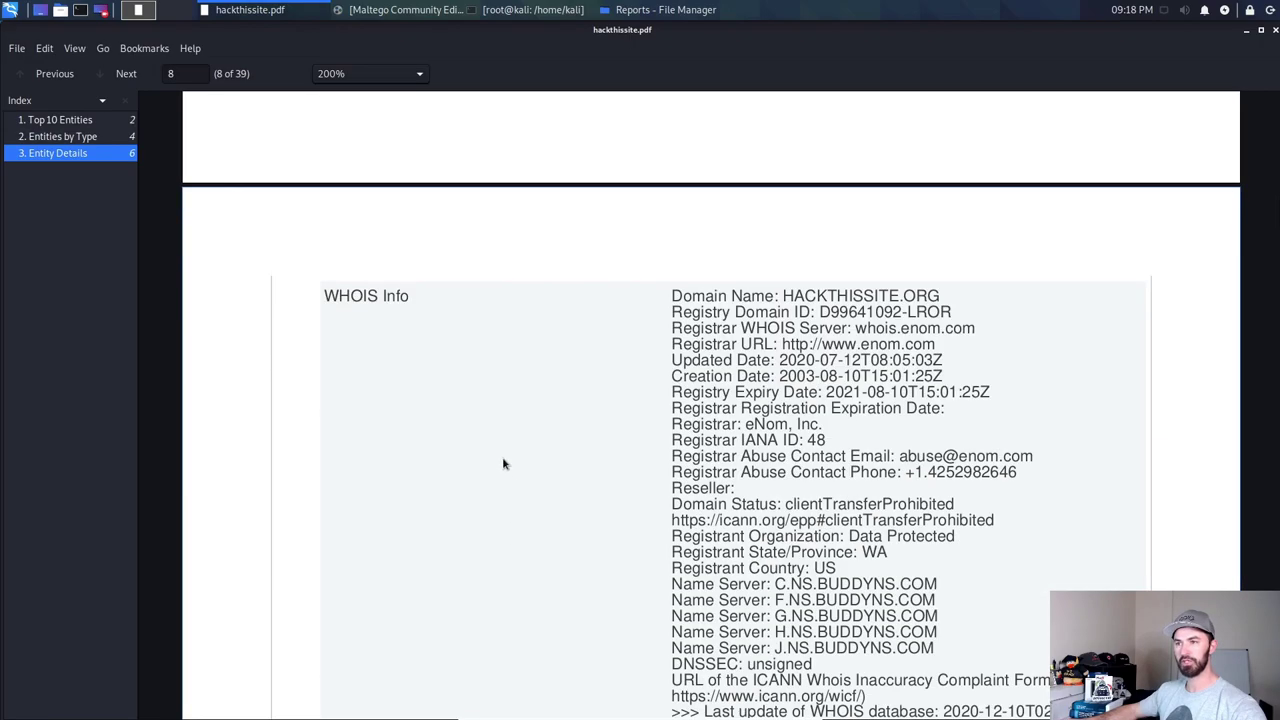
scroll(757, 511, "down", 15)
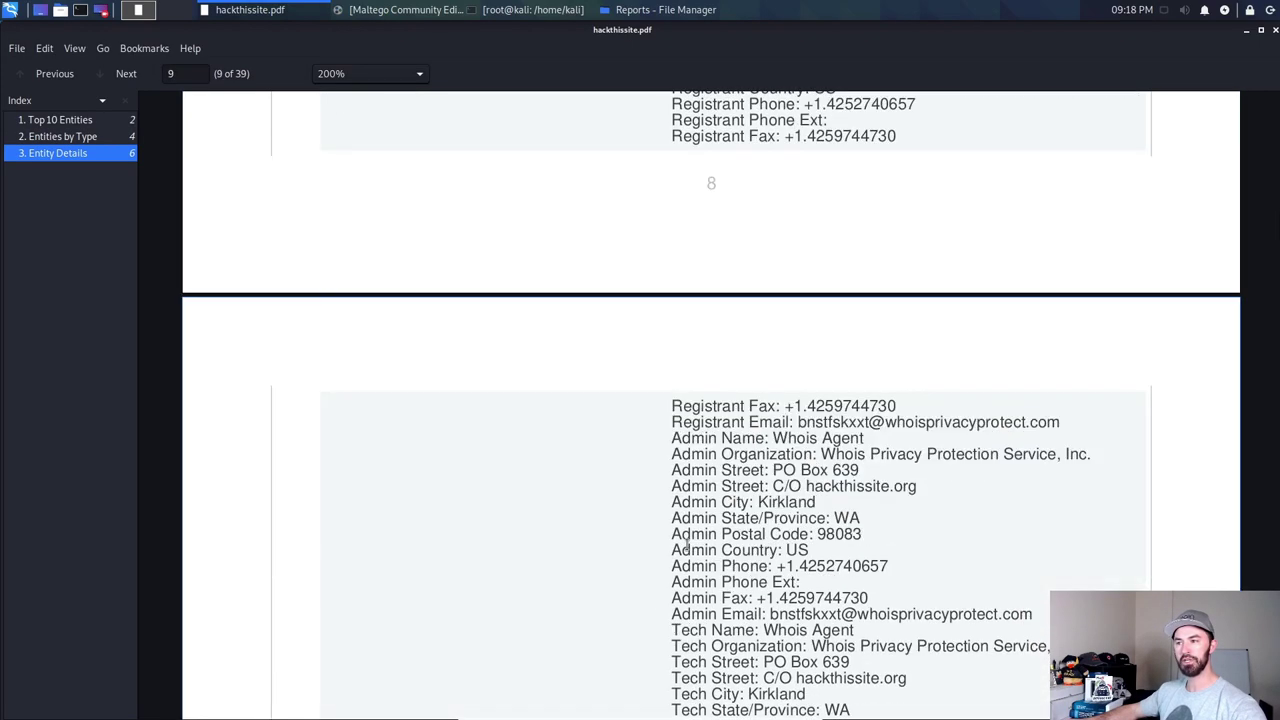
scroll(689, 533, "down", 10)
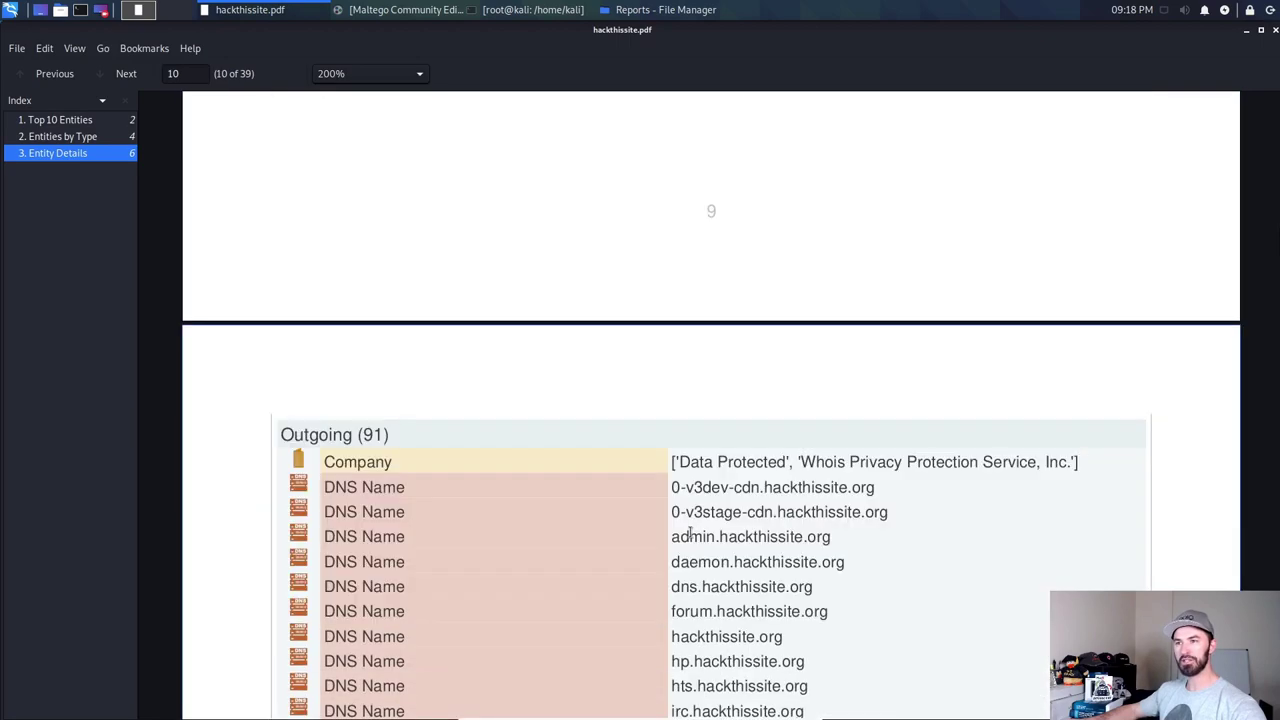
scroll(689, 535, "down", 5)
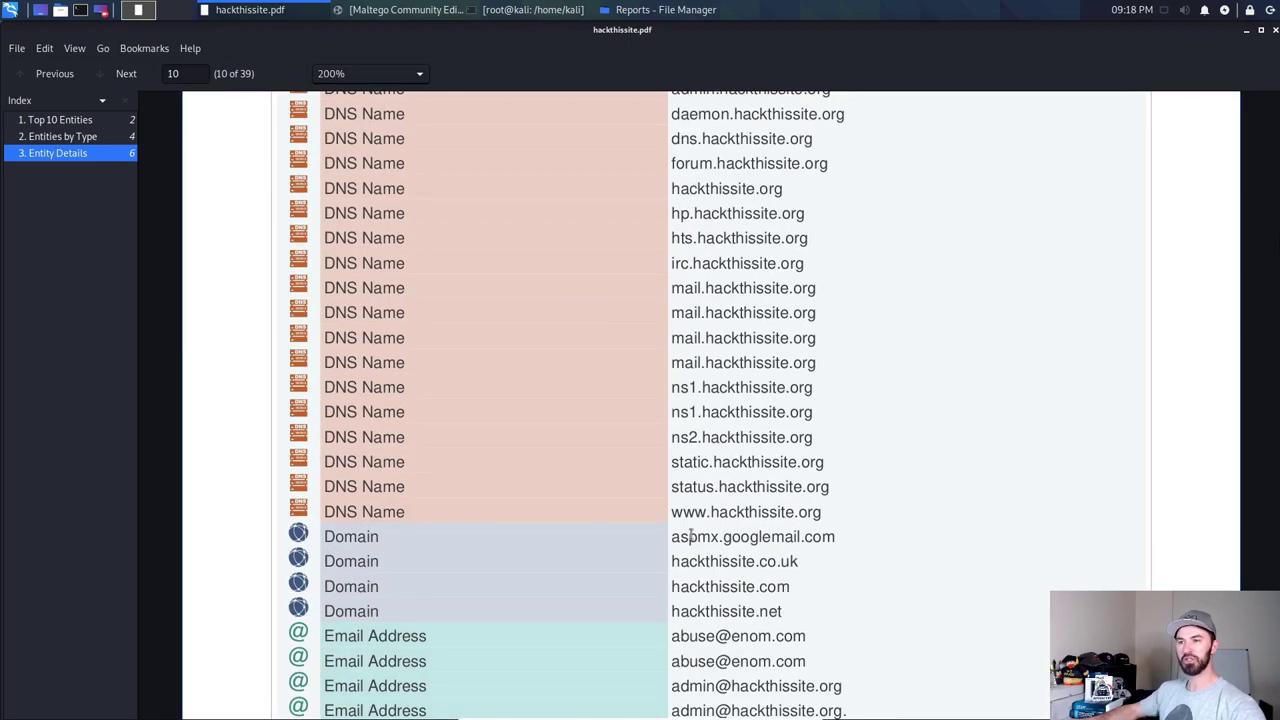
- Close the PDF viewer and Reports folder, and return to the John Doe graph in Maltego
left_click(1275, 30)
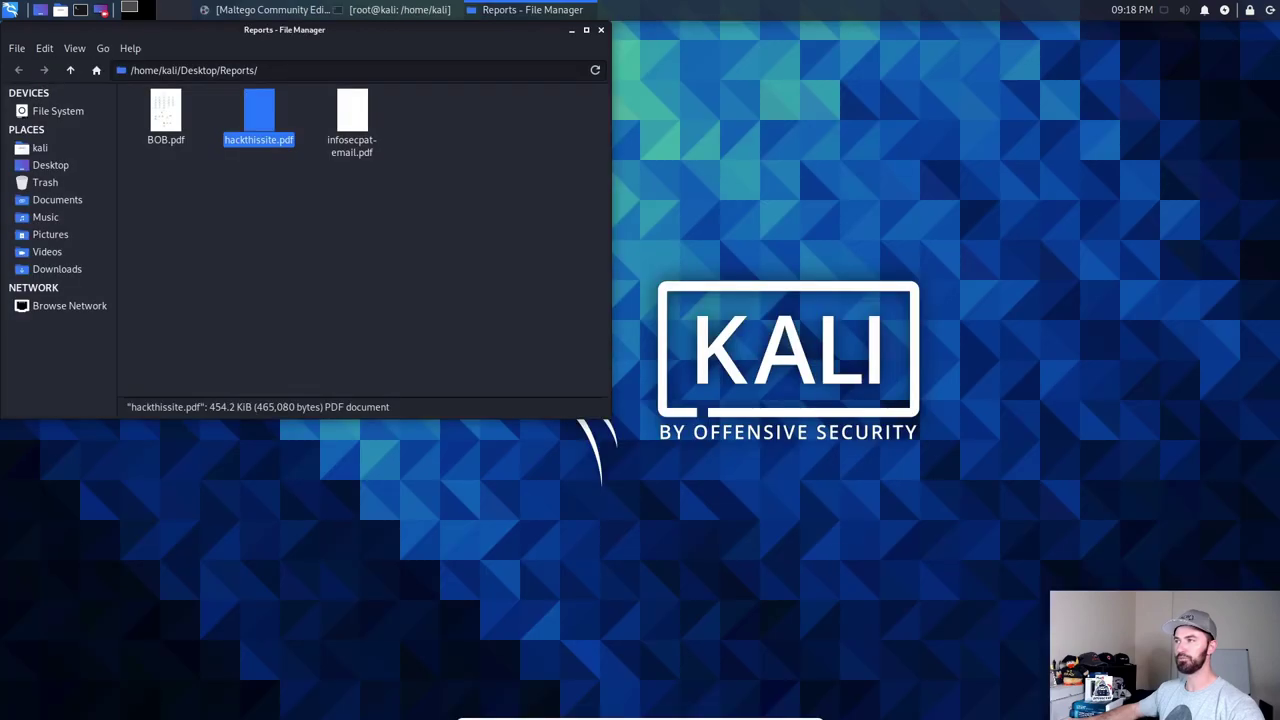
left_click(601, 30)
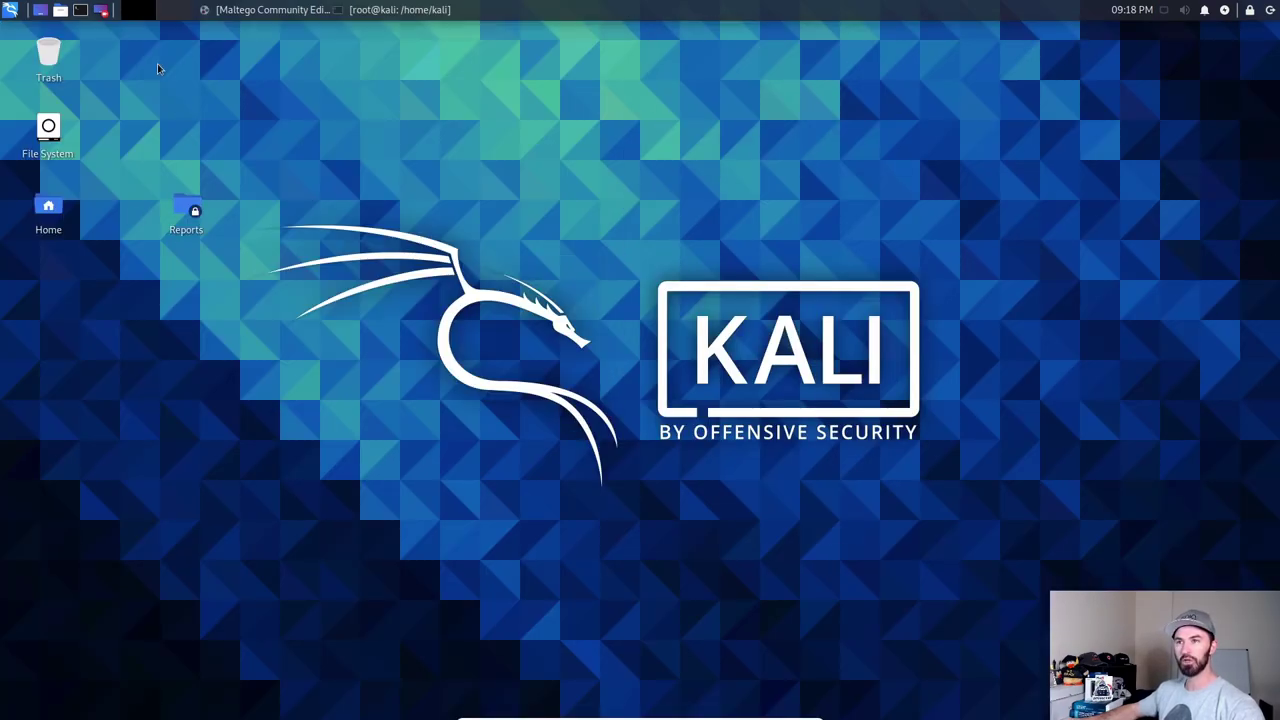
left_click(268, 9)
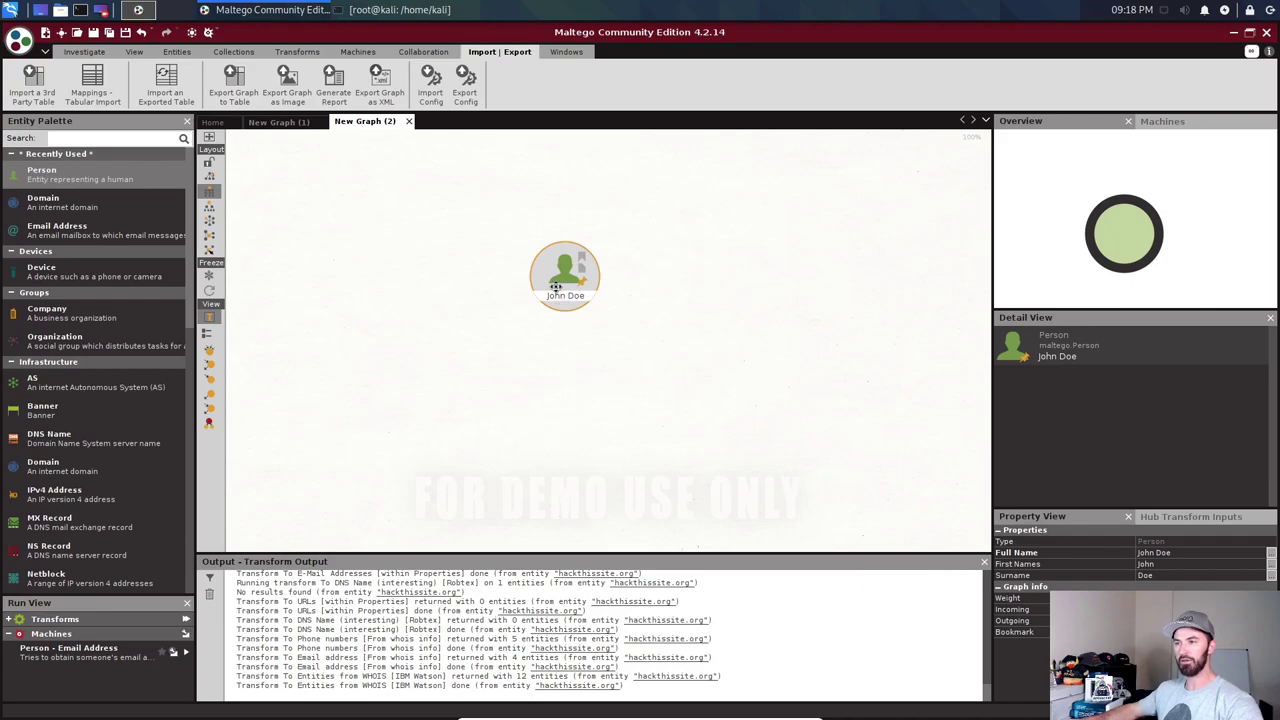
- Run all transforms on John Doe, leaving the optional inputs empty
right_click(557, 290)
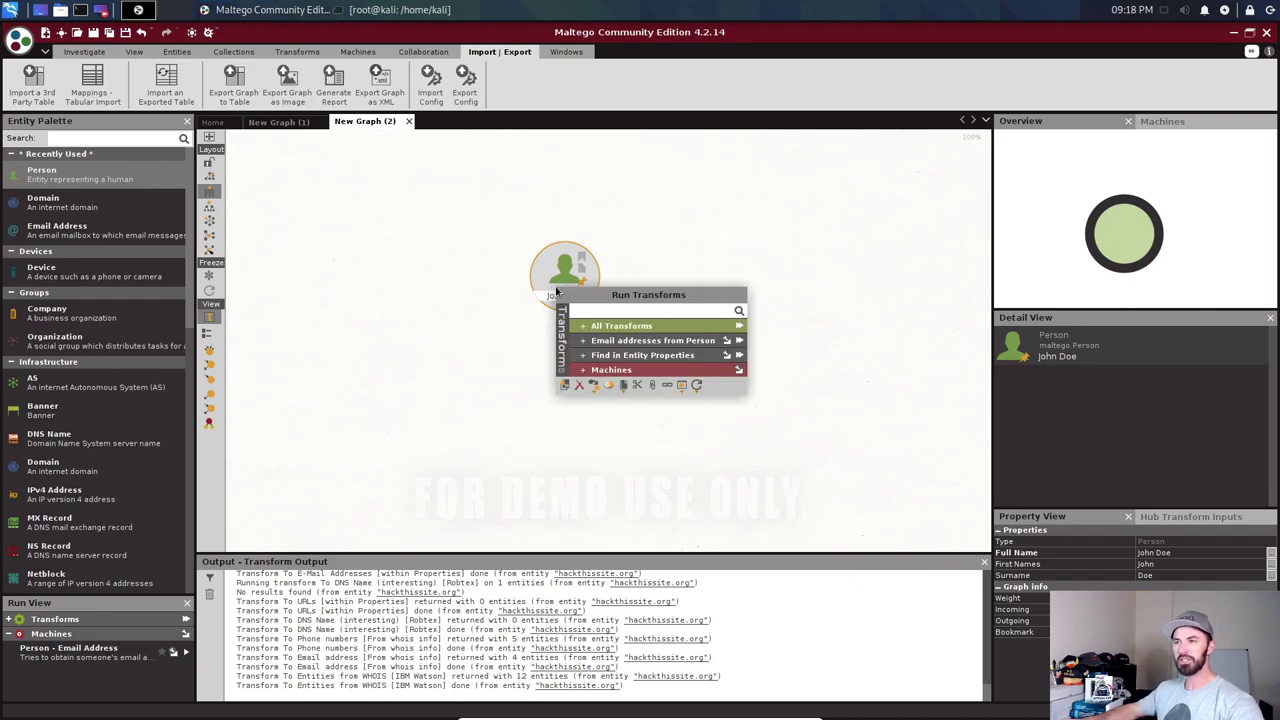
left_click(740, 327)
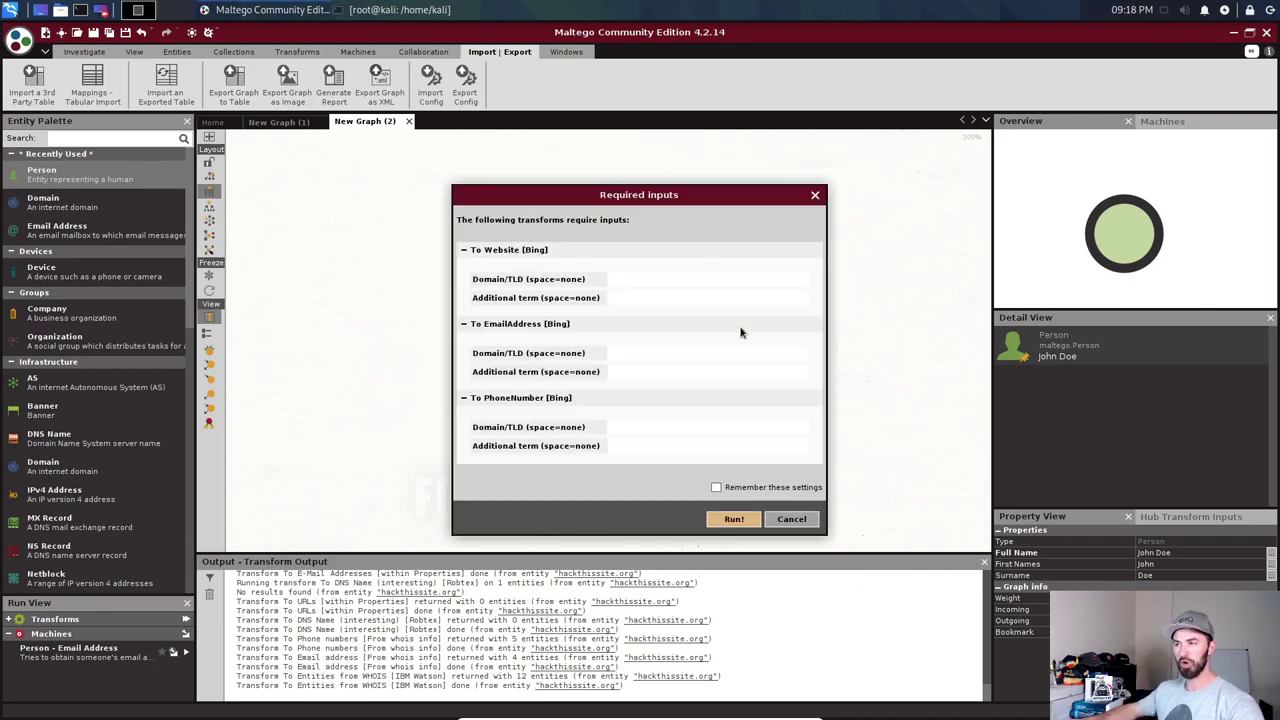
left_click(734, 518)
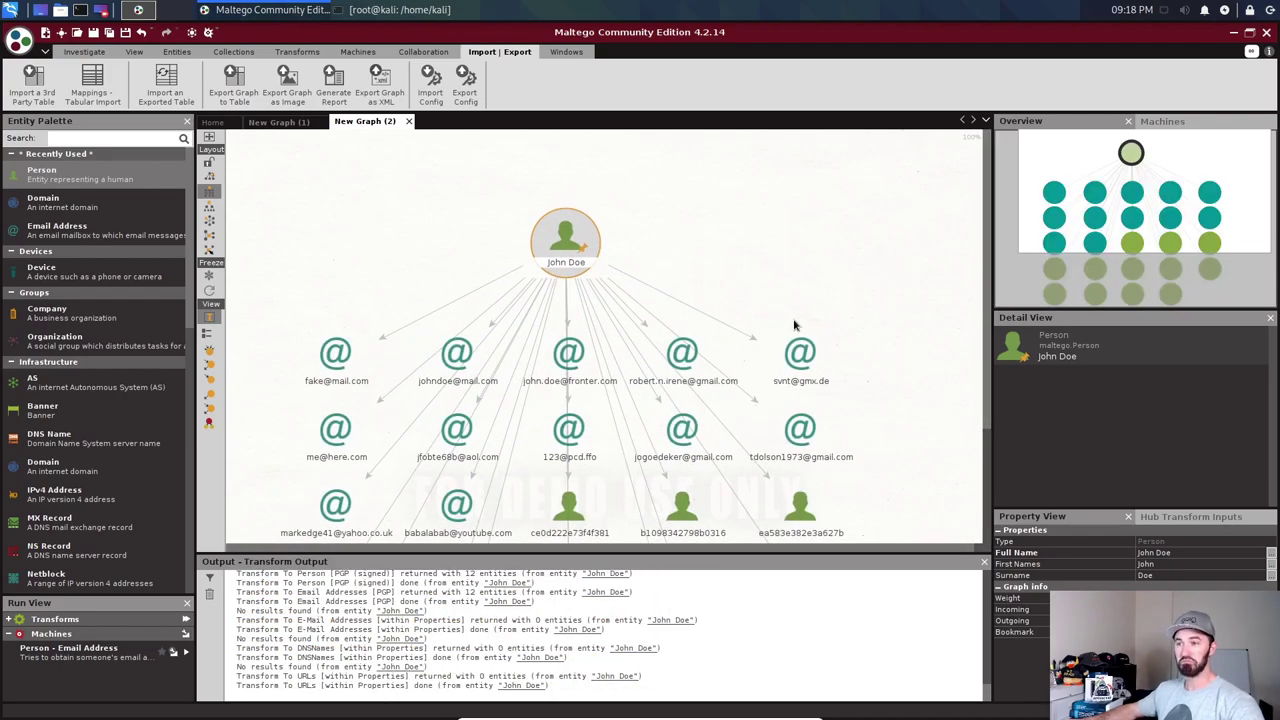
left_click(335, 358)
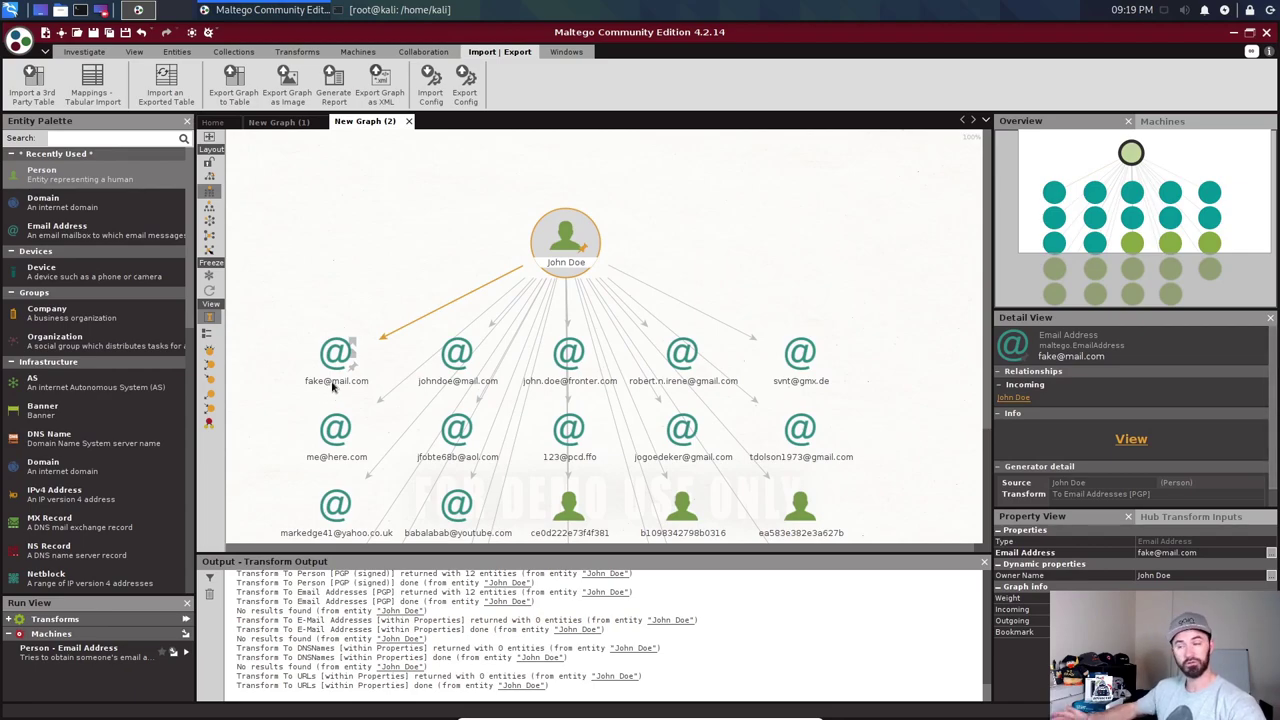
key("ctrl+a")
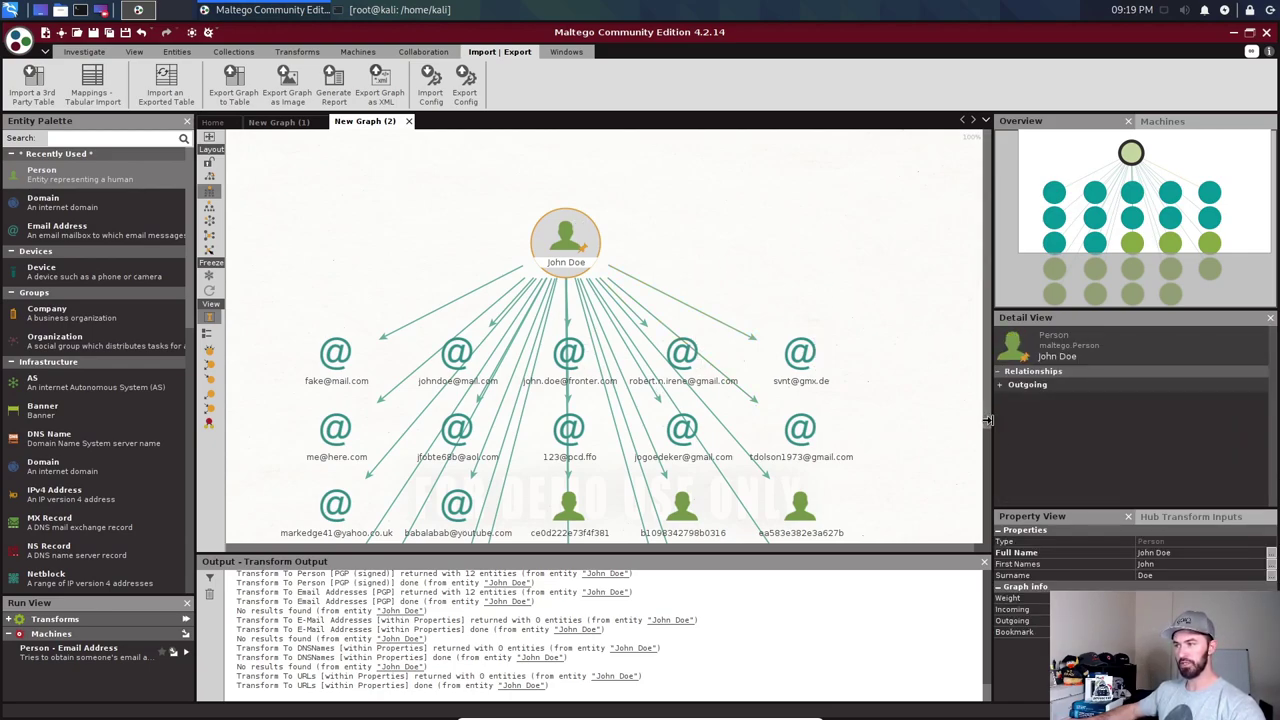
left_click_drag(986, 436, 1092, 417)
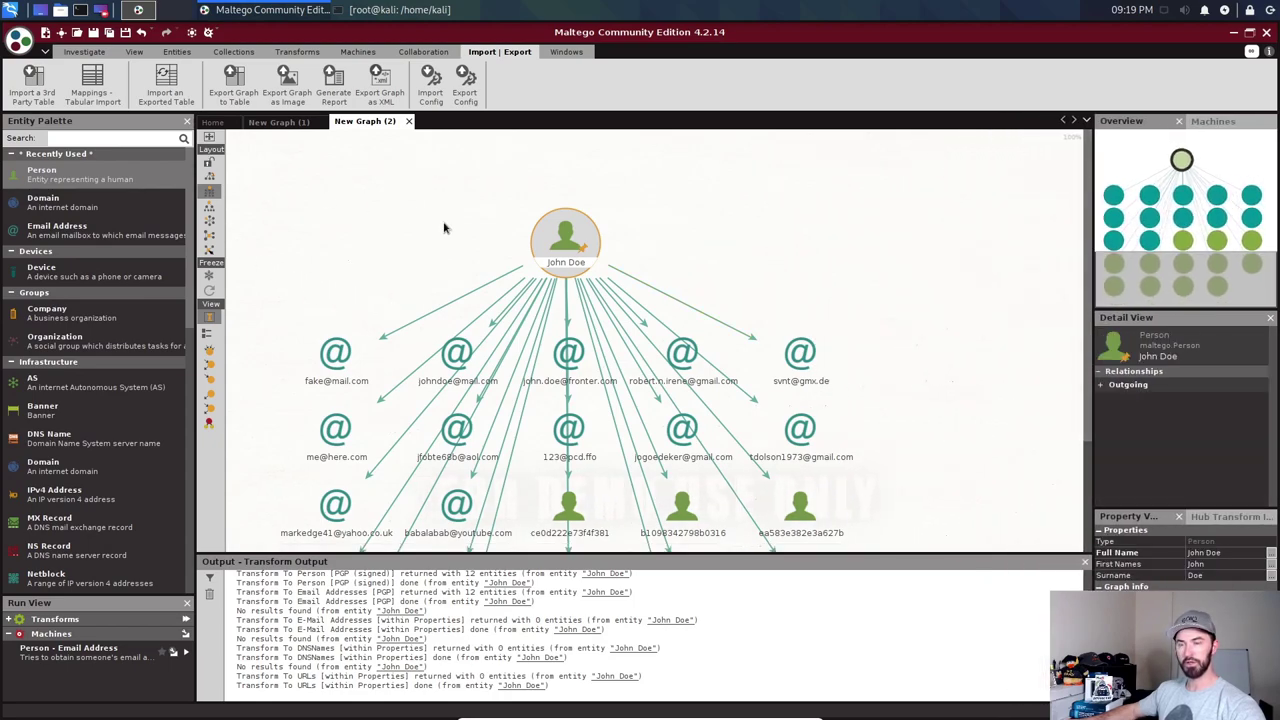
left_click(459, 341)
left_click(586, 365)
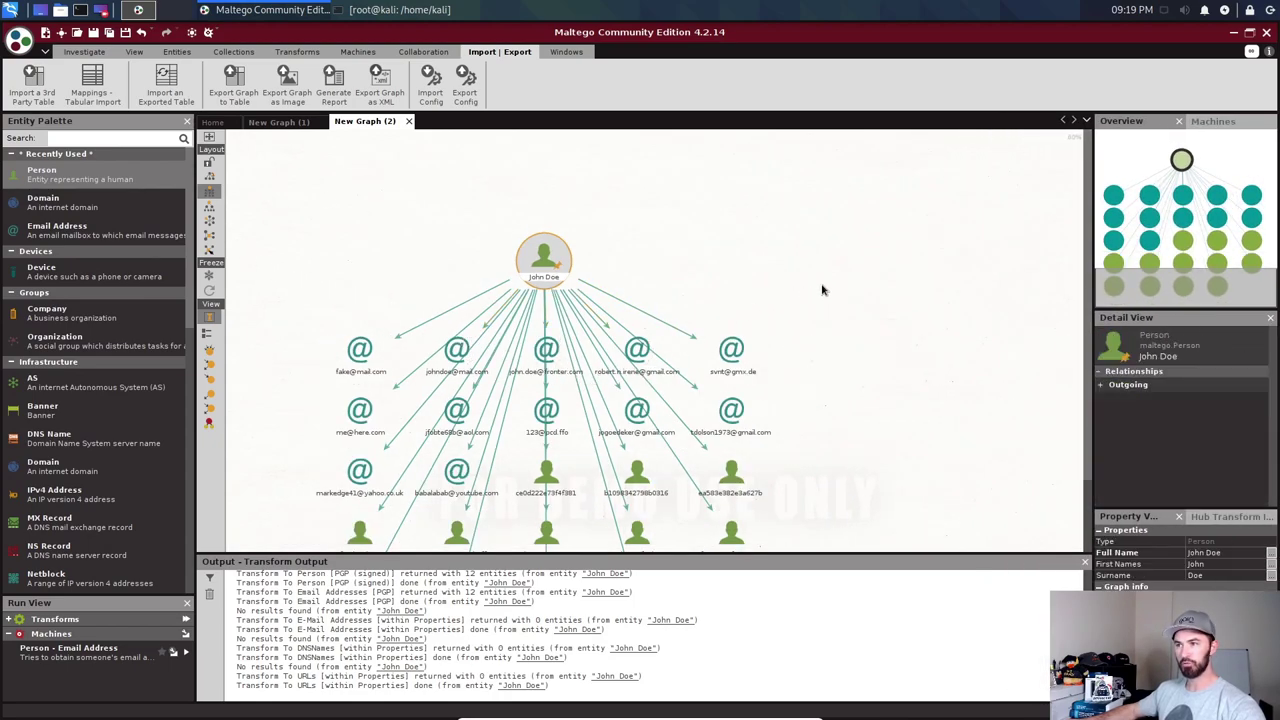
scroll(824, 292, "up", 2)
scroll(825, 296, "up", 1)
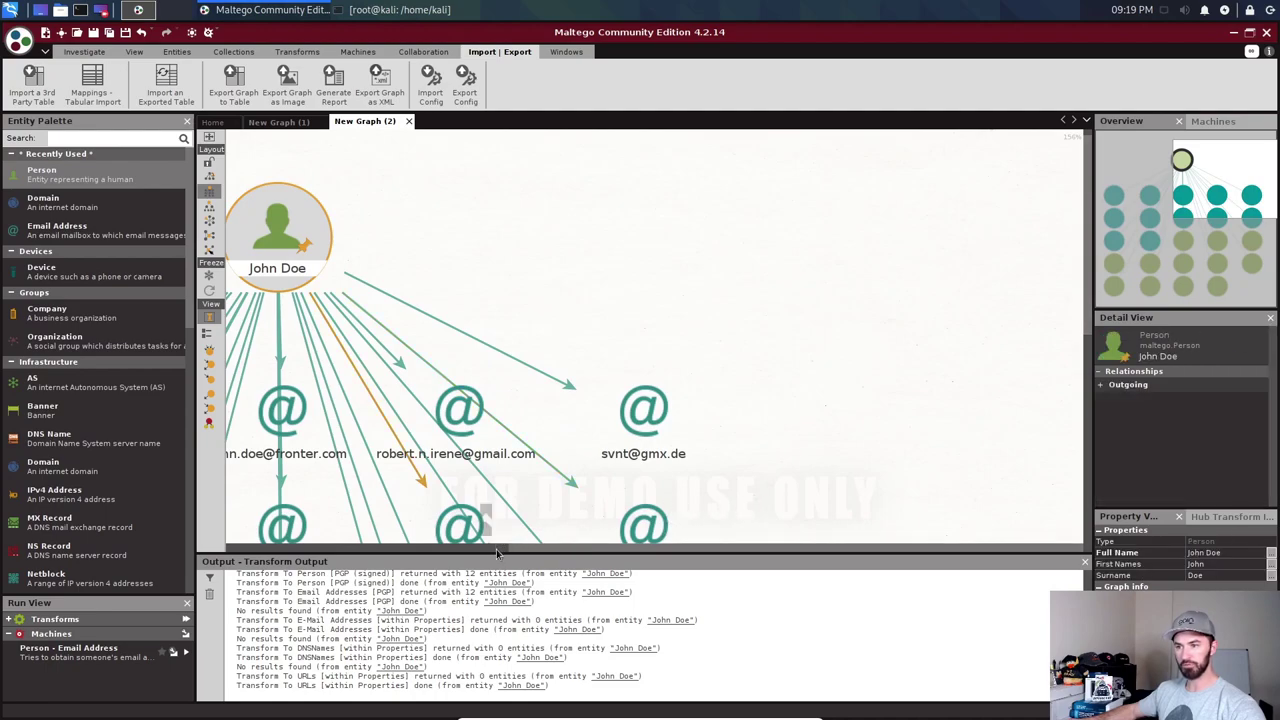
left_click_drag(697, 550, 415, 553)
scroll(630, 445, "down", 1)
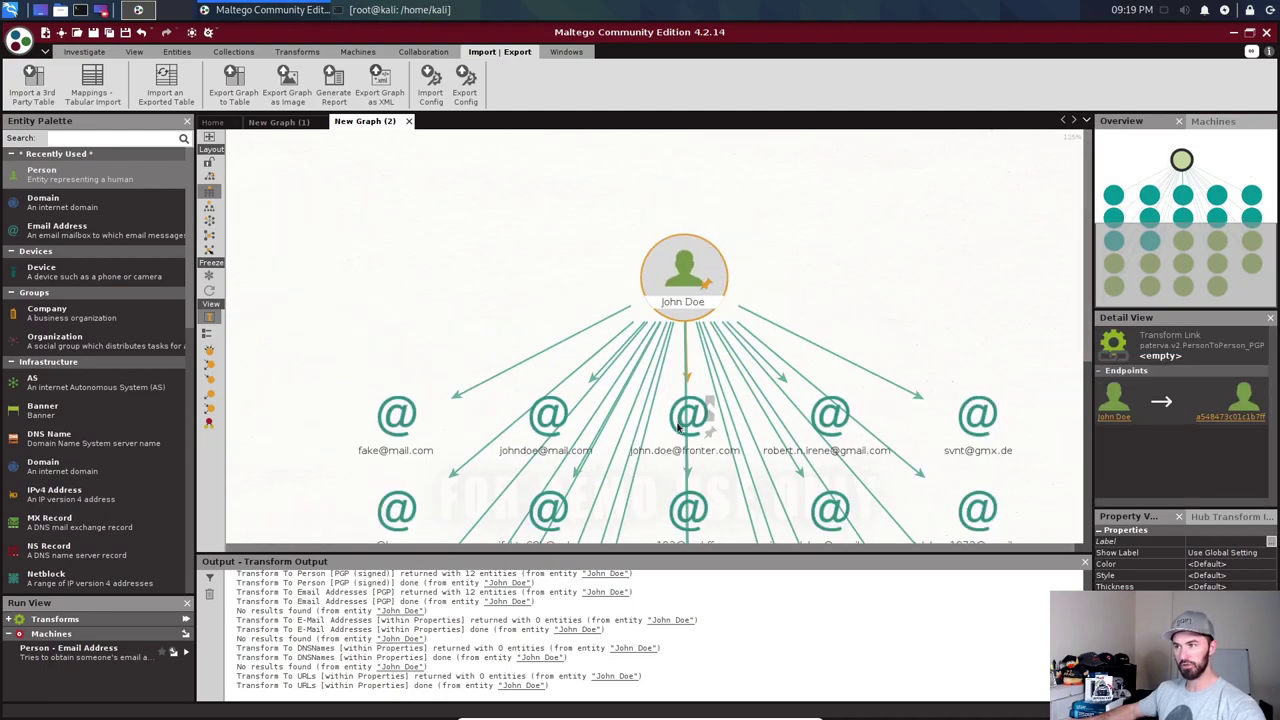
left_click(960, 271)
left_click_drag(1087, 279, 1078, 485)
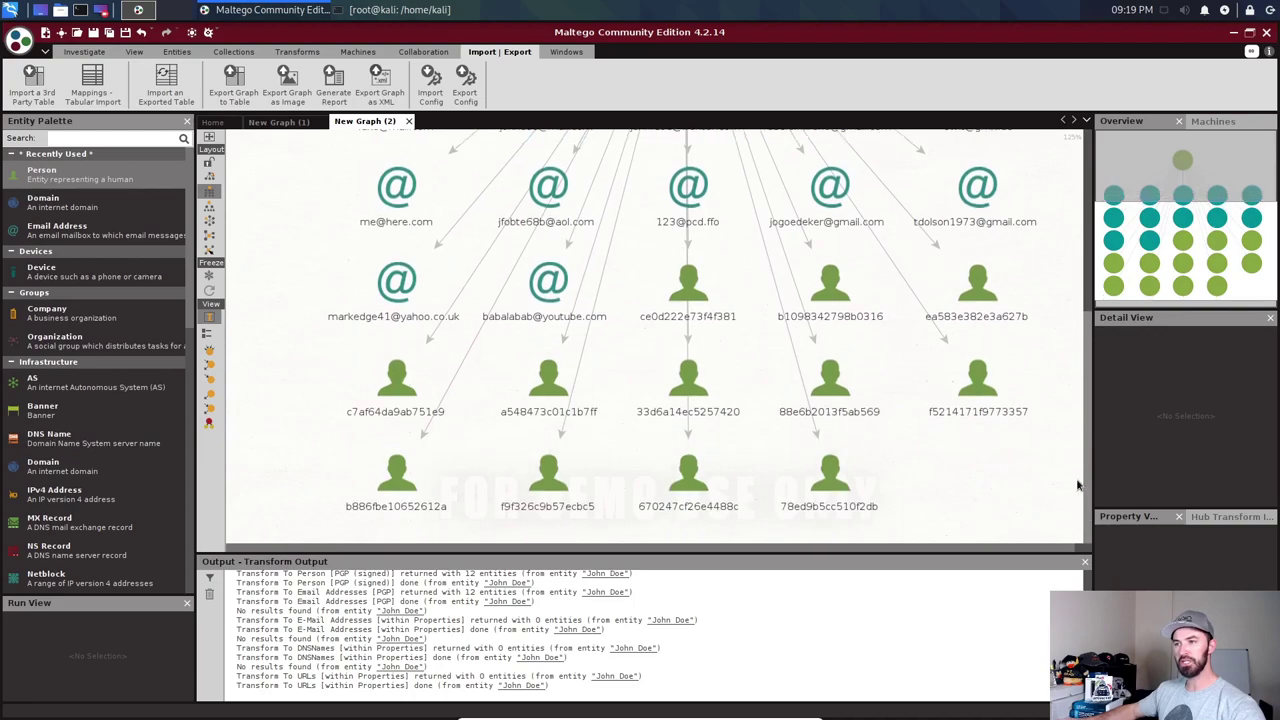
left_click(517, 312)
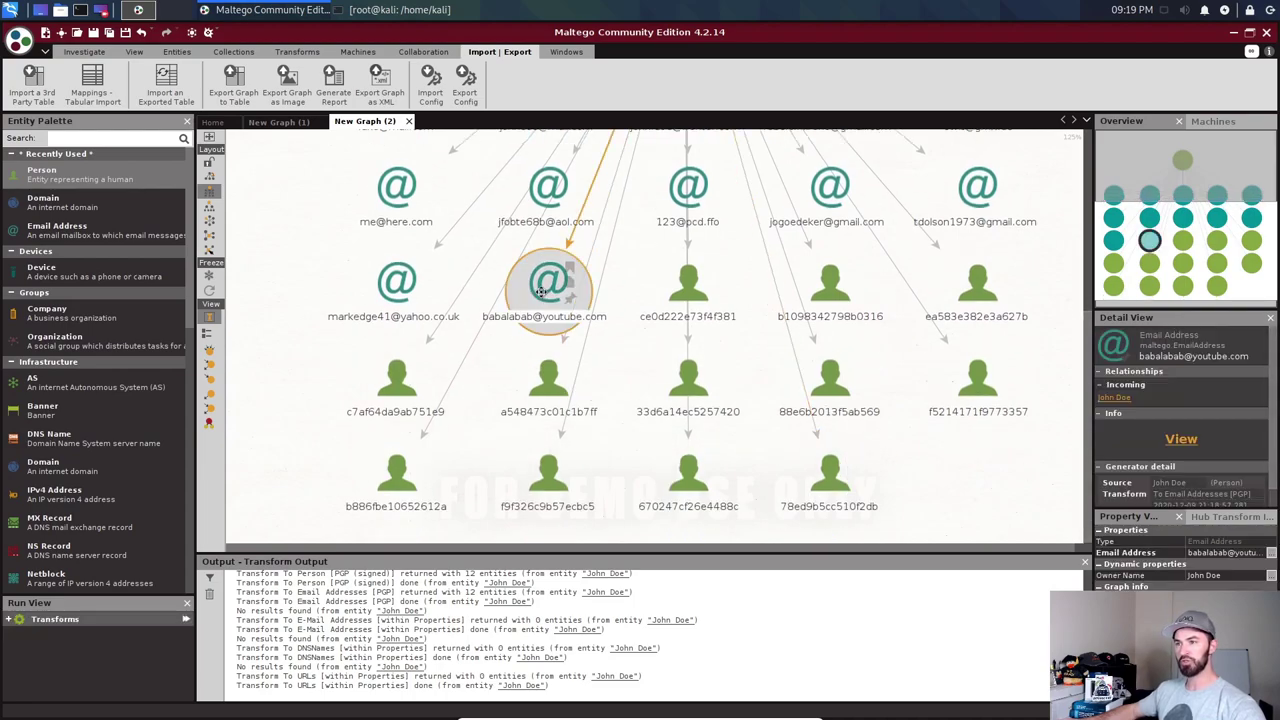
double_click(543, 295)
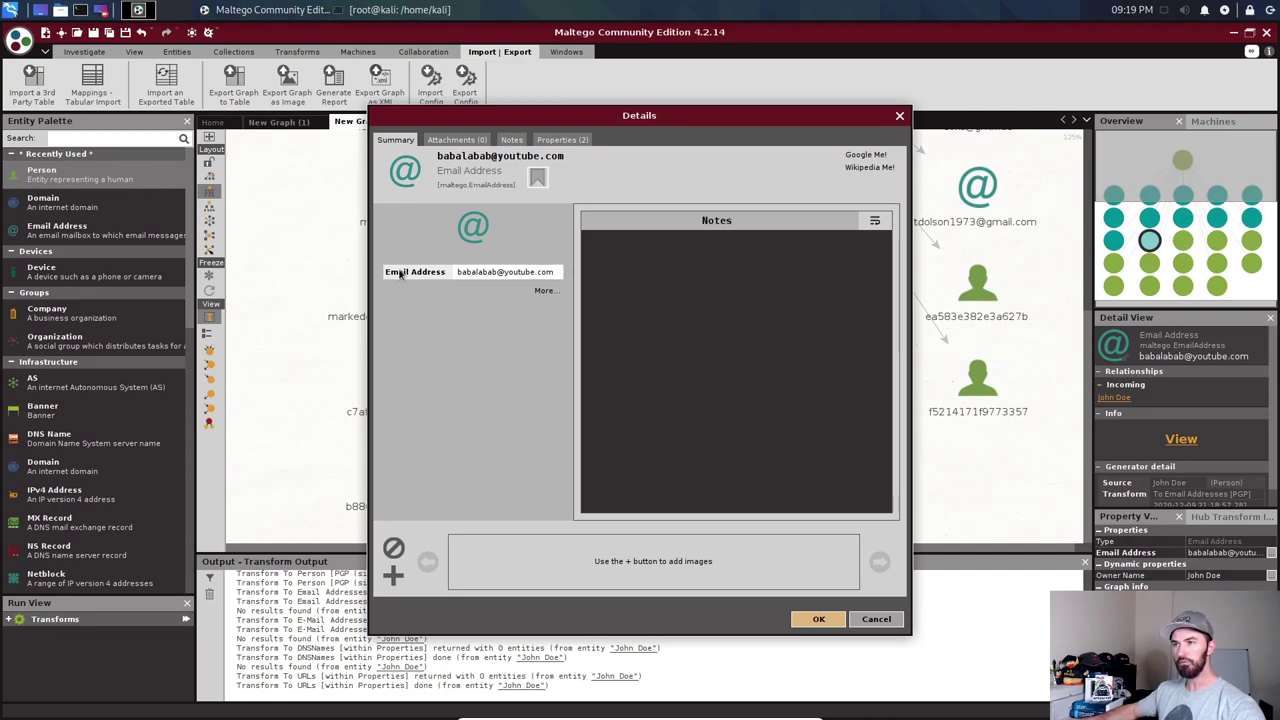
left_click(457, 139)
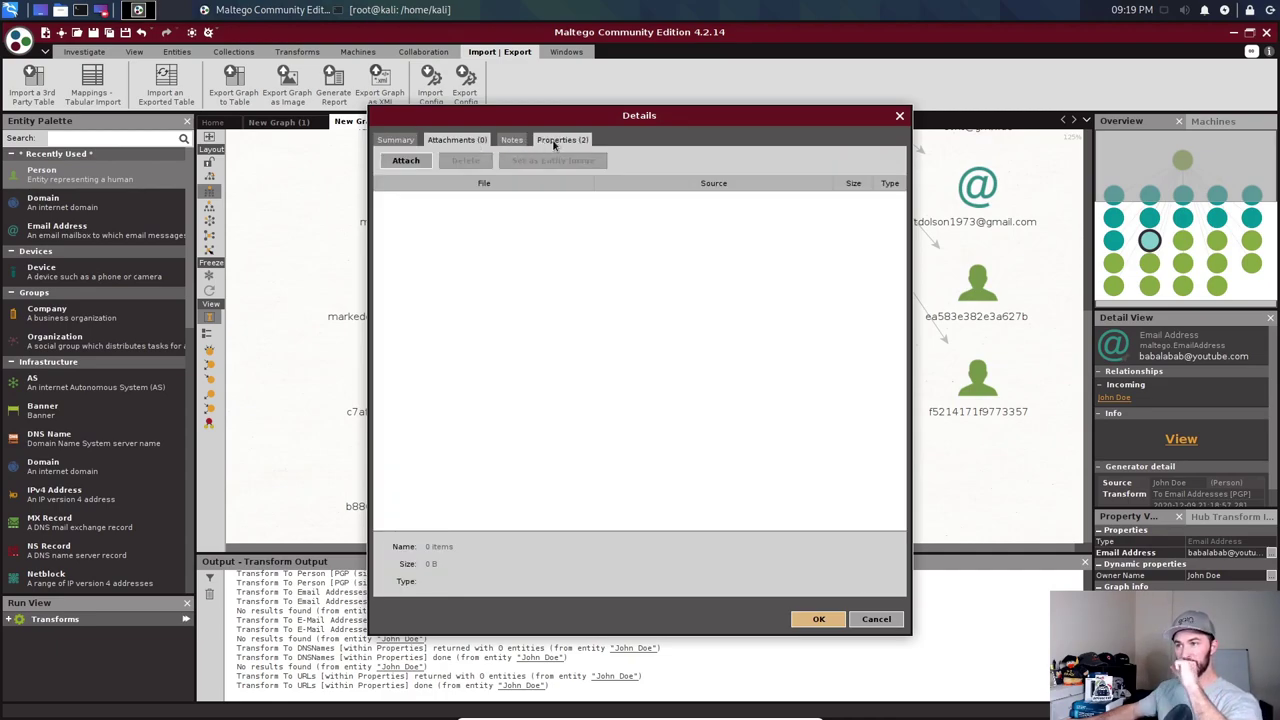
left_click(560, 139)
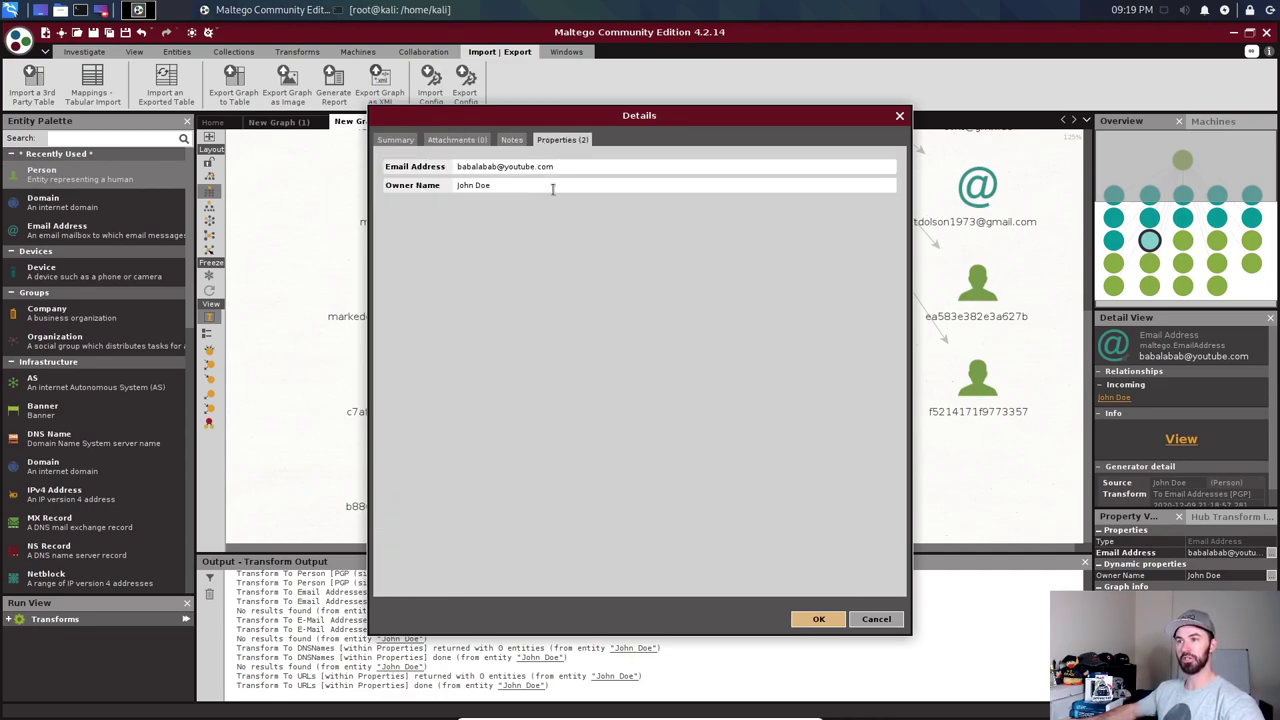
left_click(875, 619)
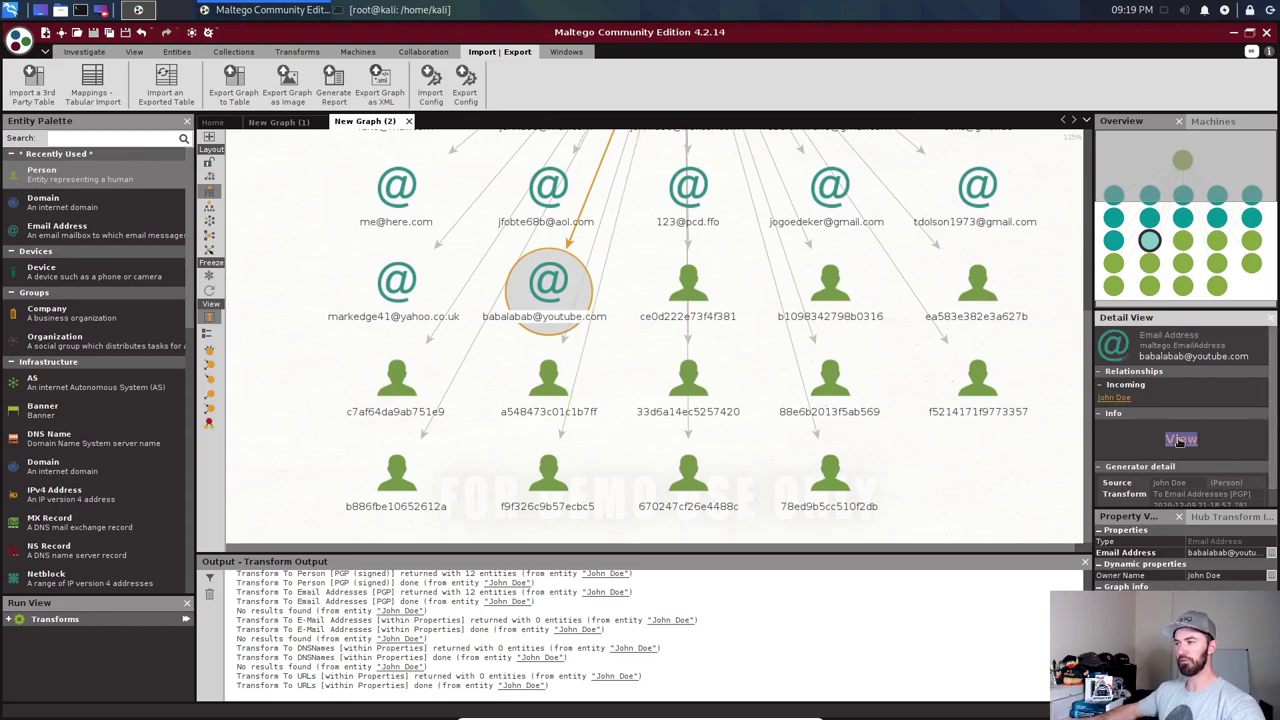
left_click(705, 468)
left_click(599, 594)
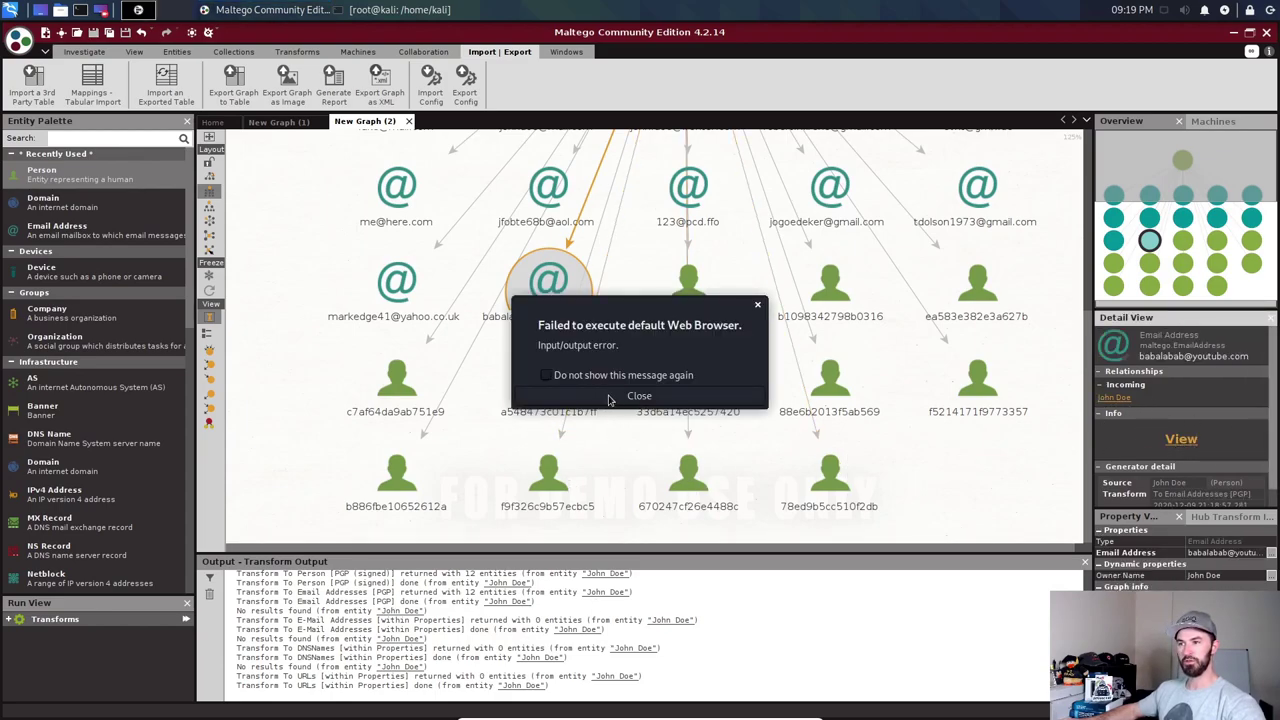
left_click(639, 396)
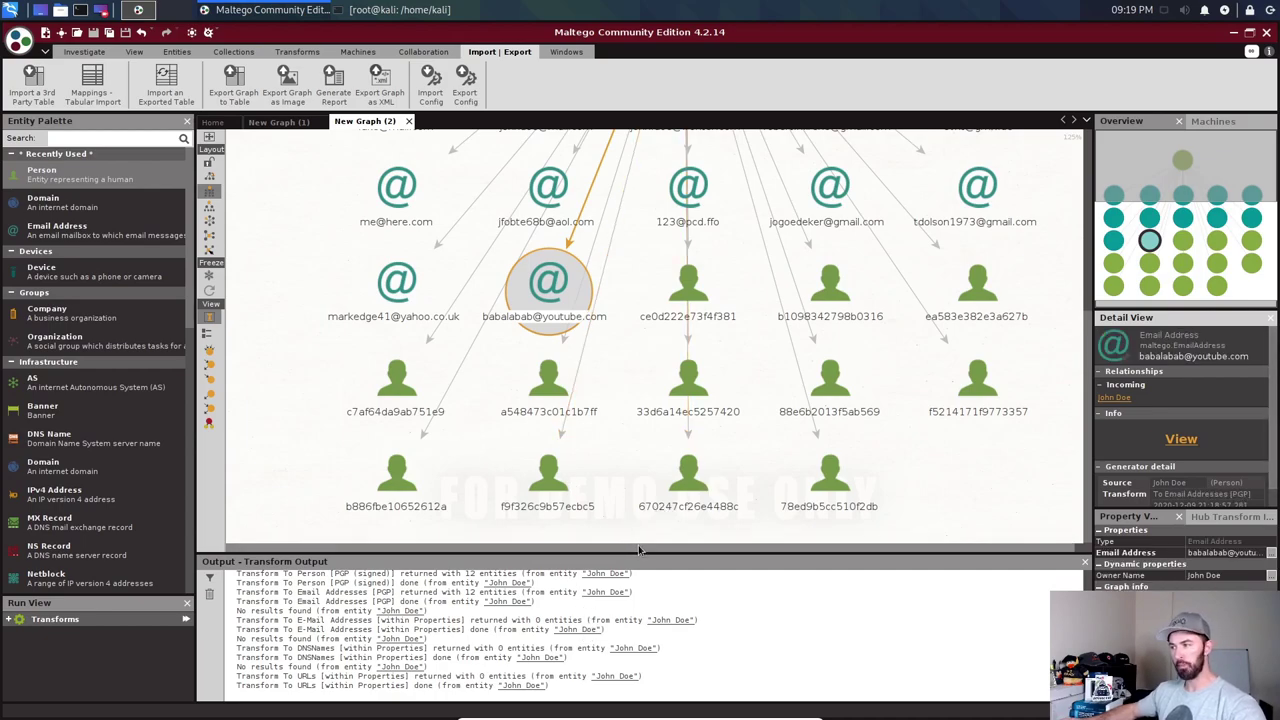
- Run All Transforms on person ce0d222e73f4f381; no new entities are returned
mouse_move(713, 306)
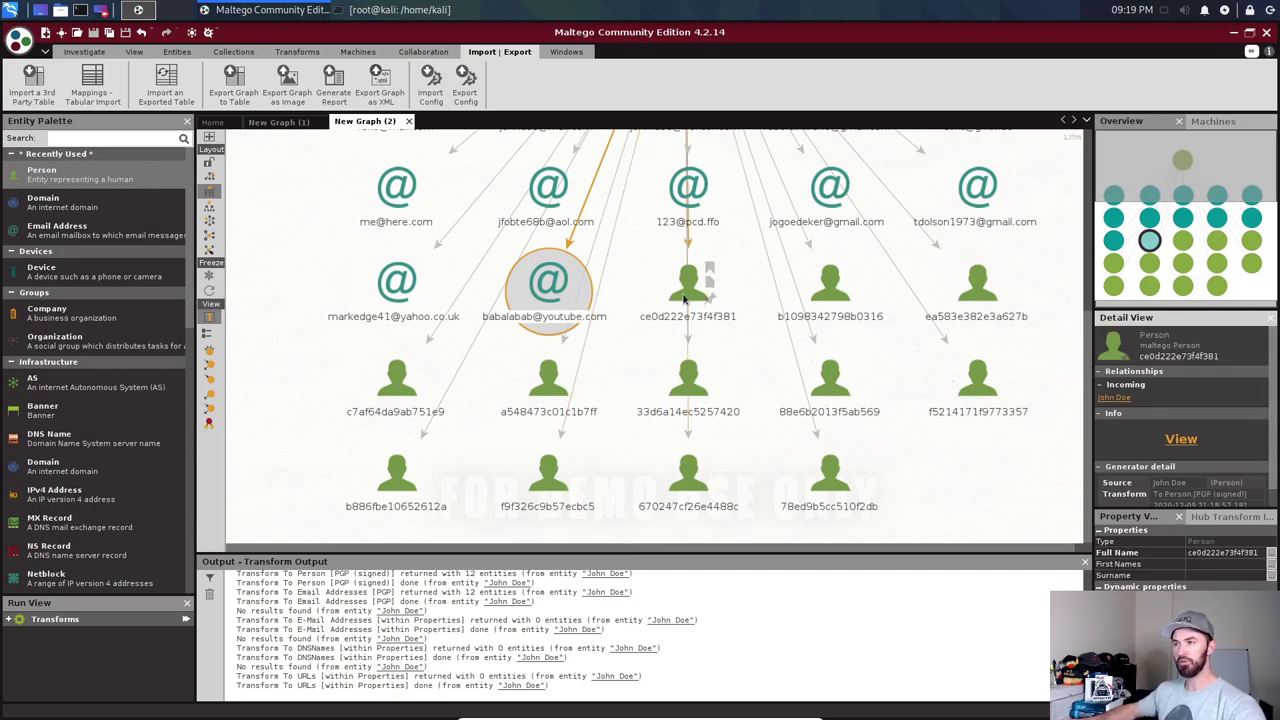
left_click(684, 298)
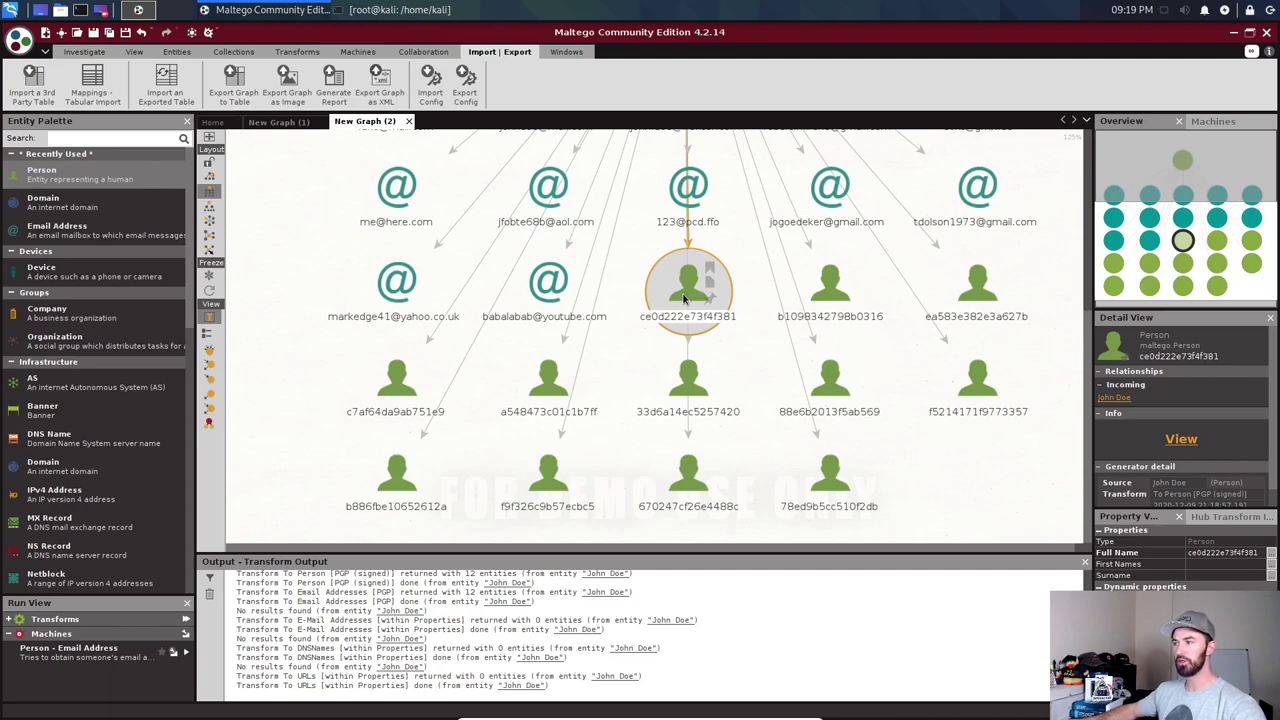
right_click(684, 298)
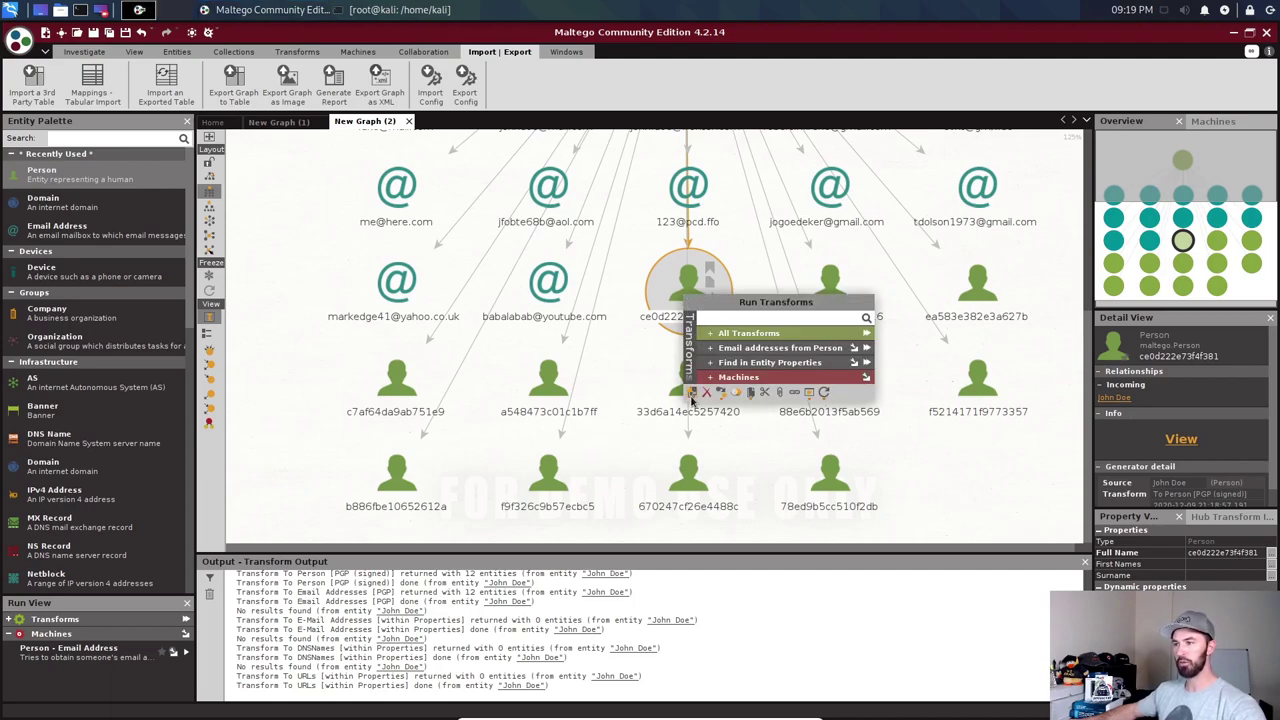
left_click(869, 338)
left_click(730, 520)
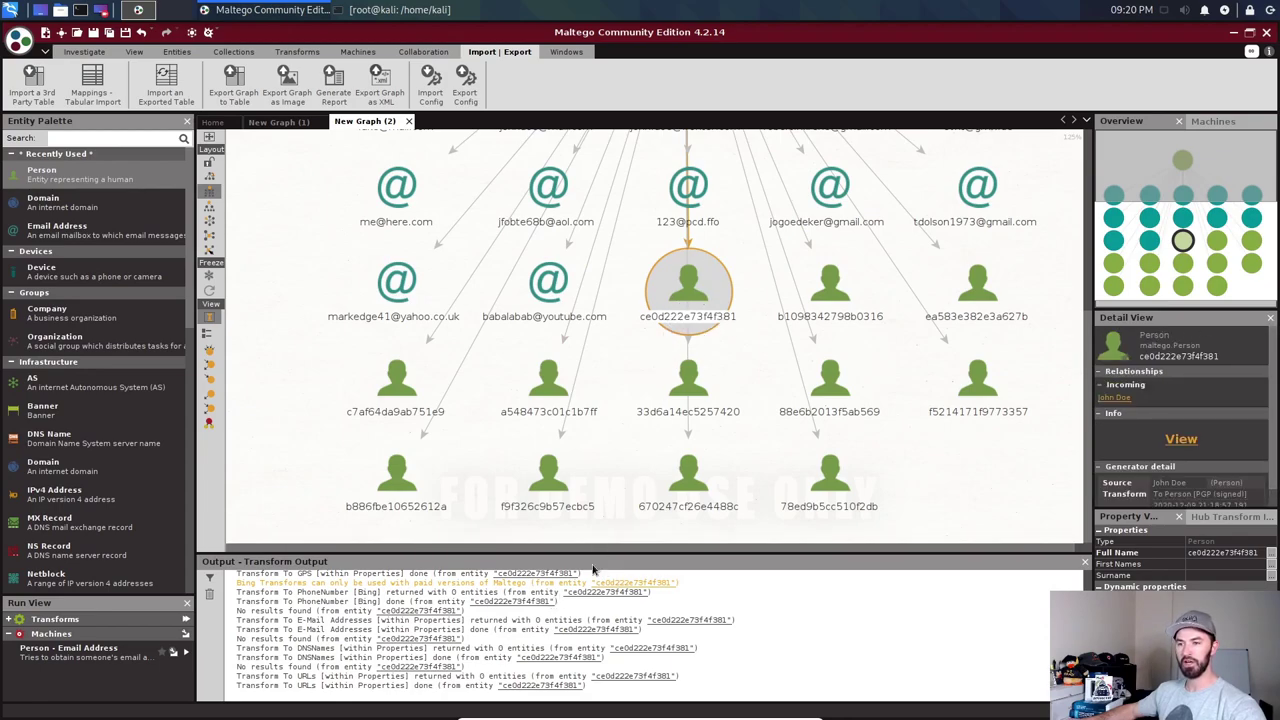
scroll(530, 610, "up", 2)
scroll(530, 608, "up", 1)
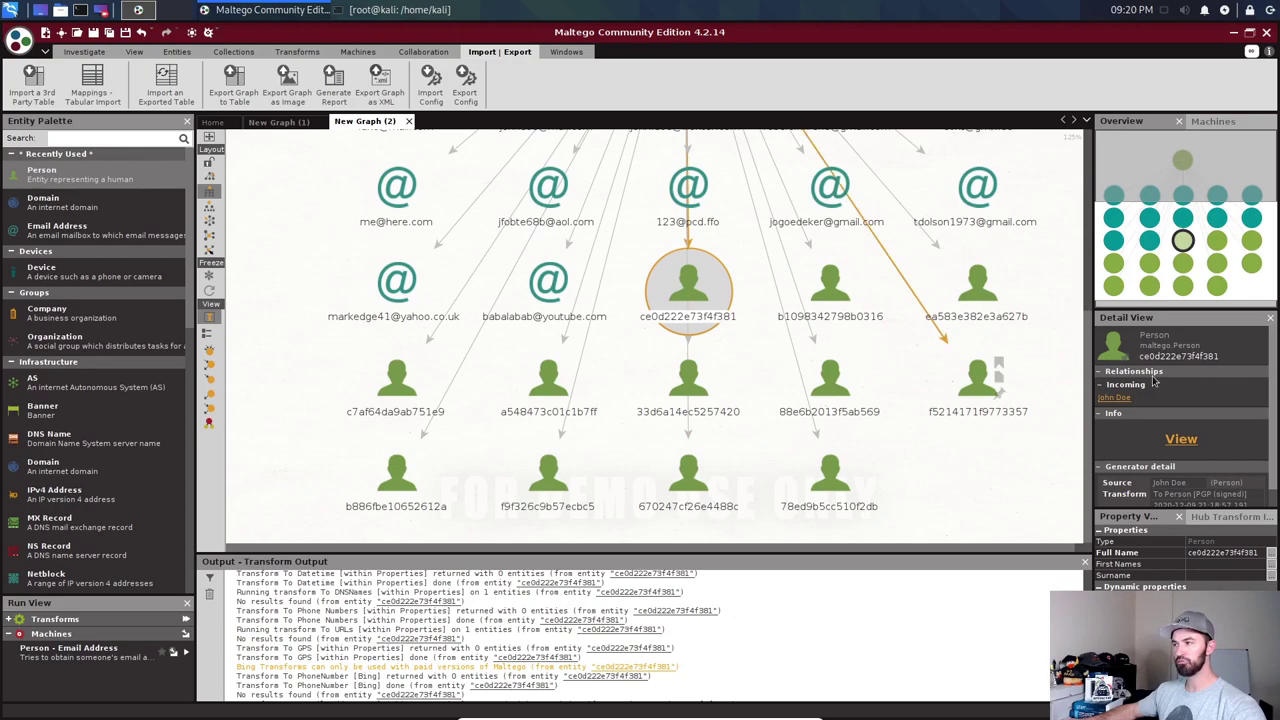
- Inspect the person's details without saving changes, then scroll the graph back to the top
double_click(681, 294)
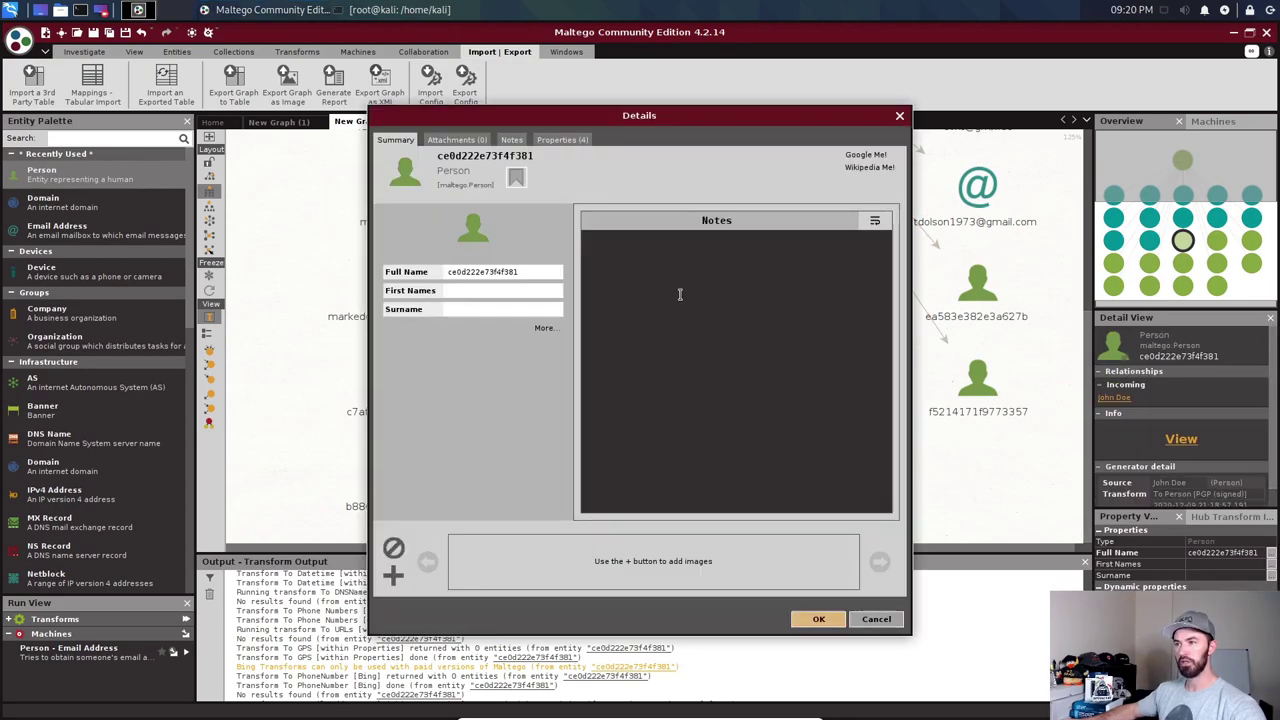
double_click(463, 274)
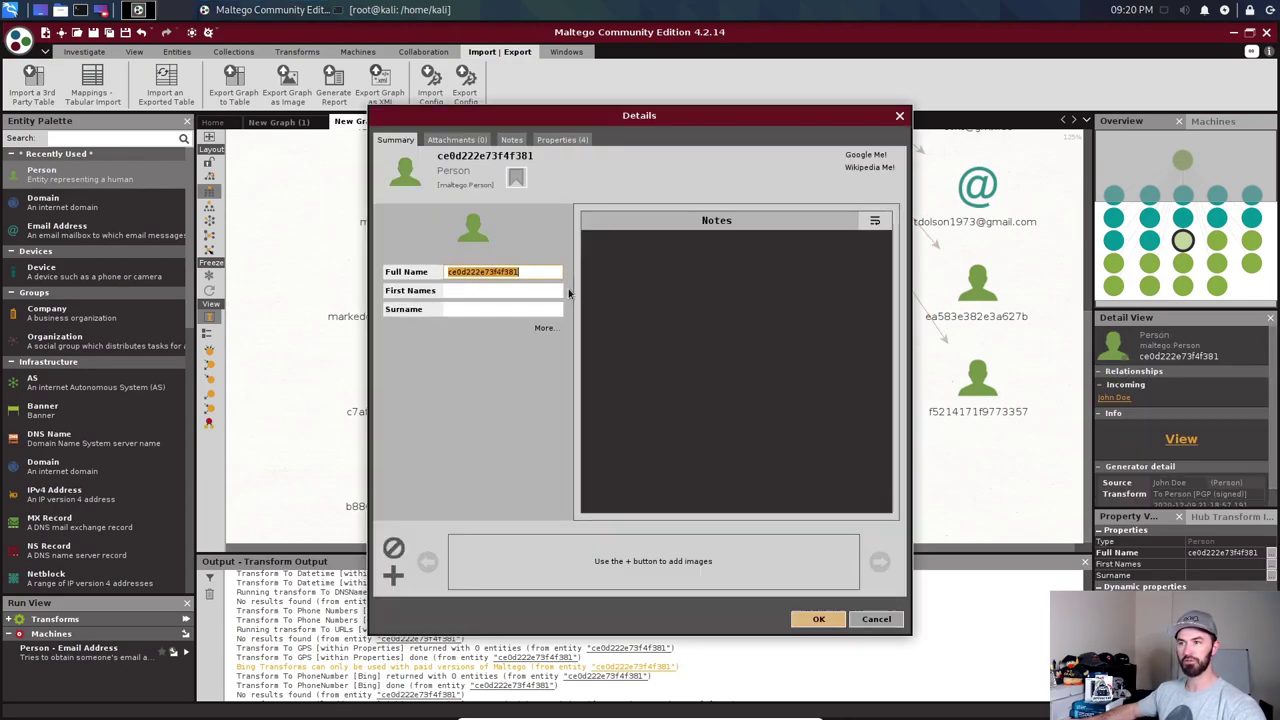
left_click(875, 619)
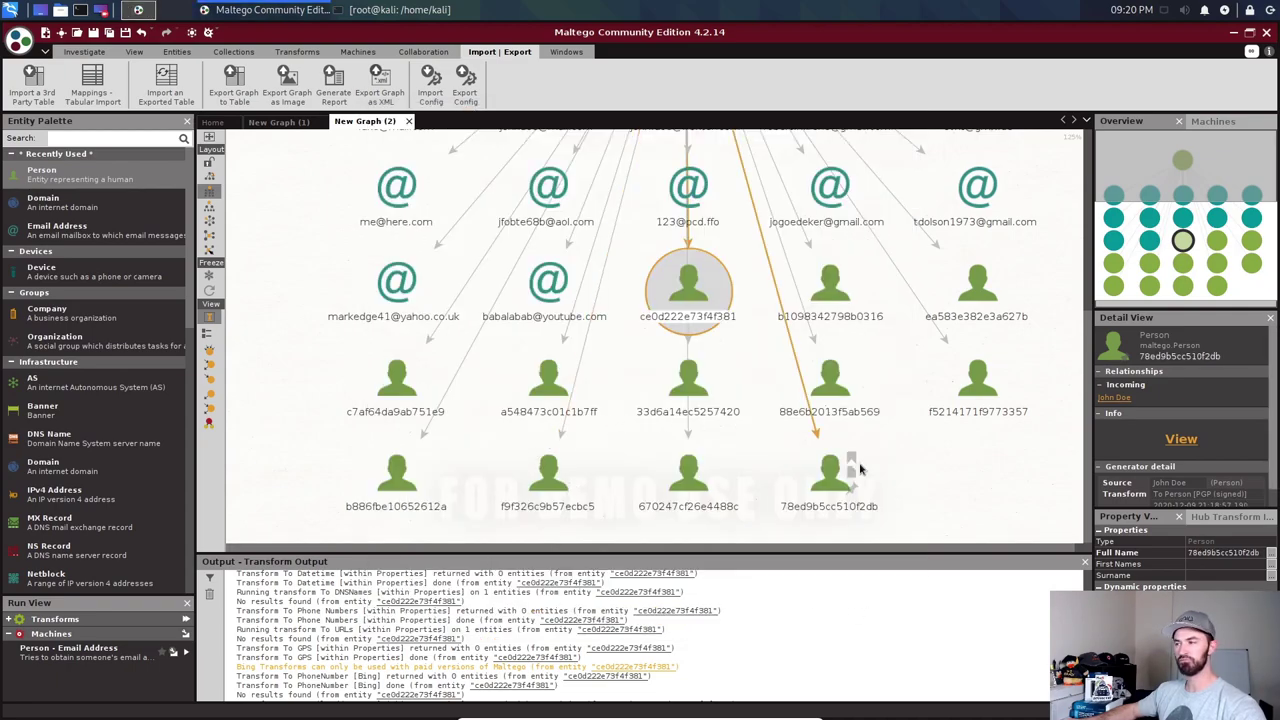
scroll(840, 470, "up", 1)
scroll(797, 511, "up", 1)
scroll(850, 488, "down", 2)
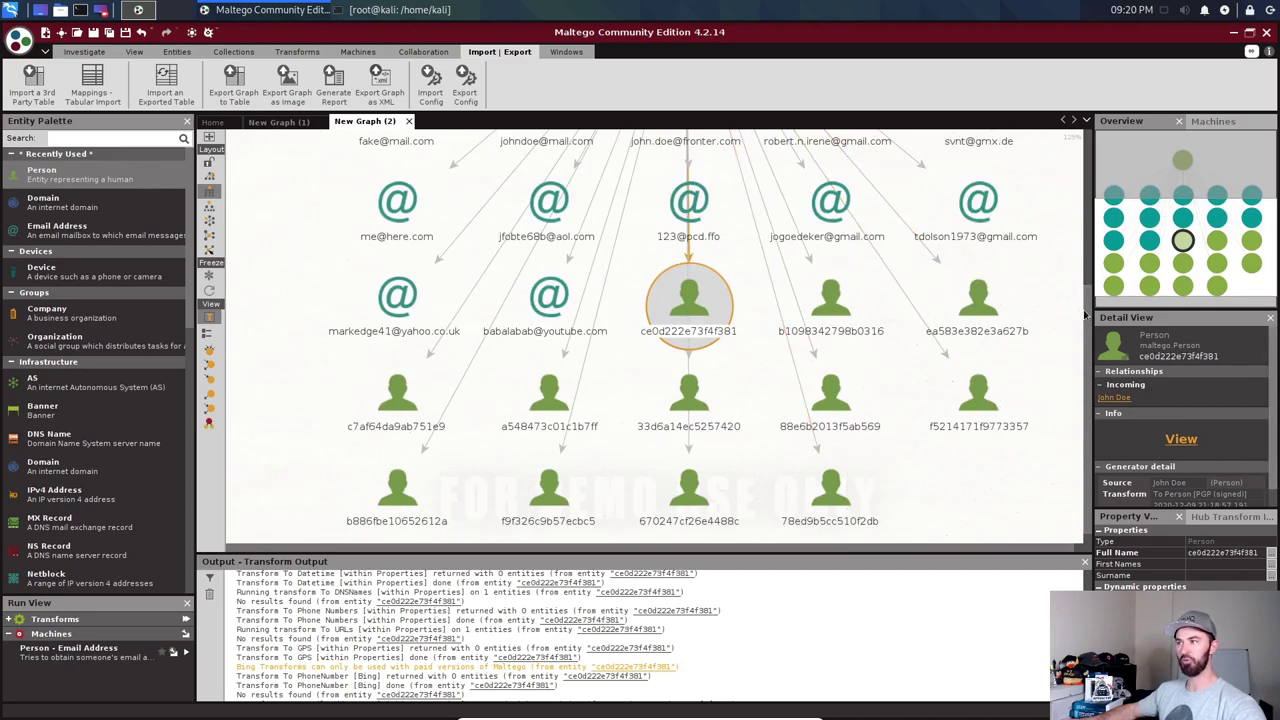
left_click_drag(1088, 310, 1079, 139)
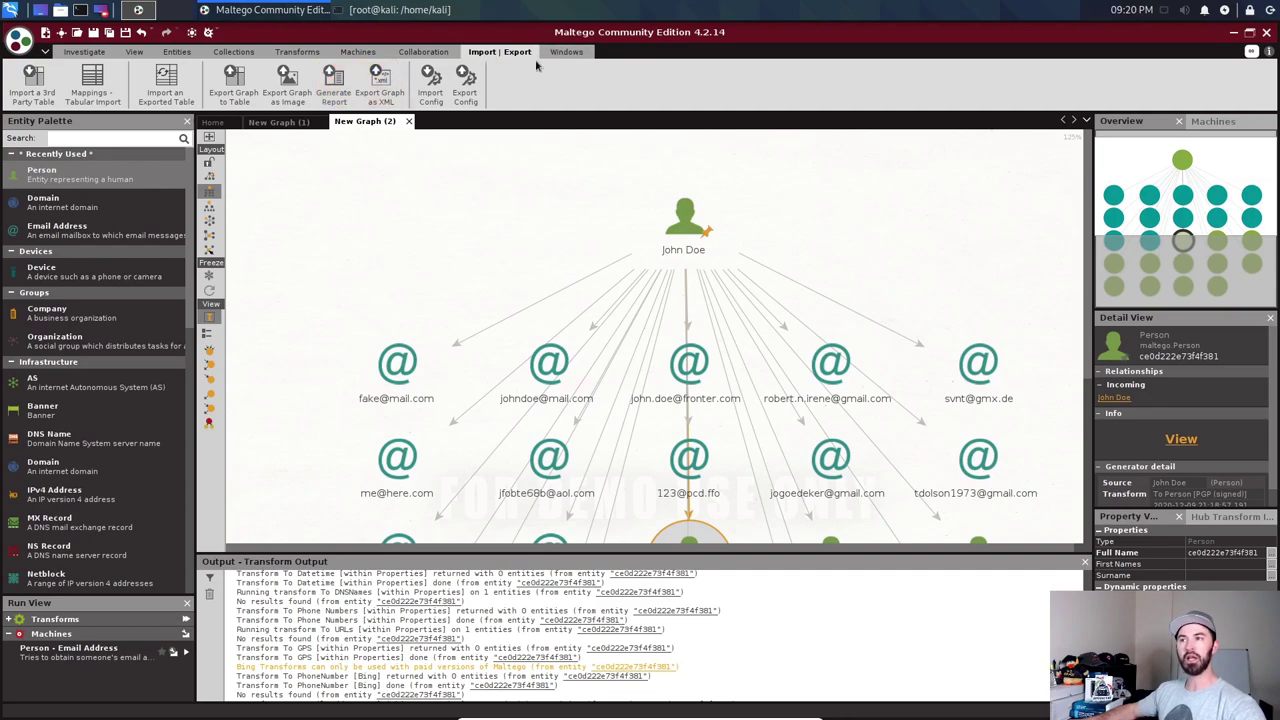
- Generate a PDF report of the John Doe graph saved as johndoe, then minimize Maltego
left_click(333, 96)
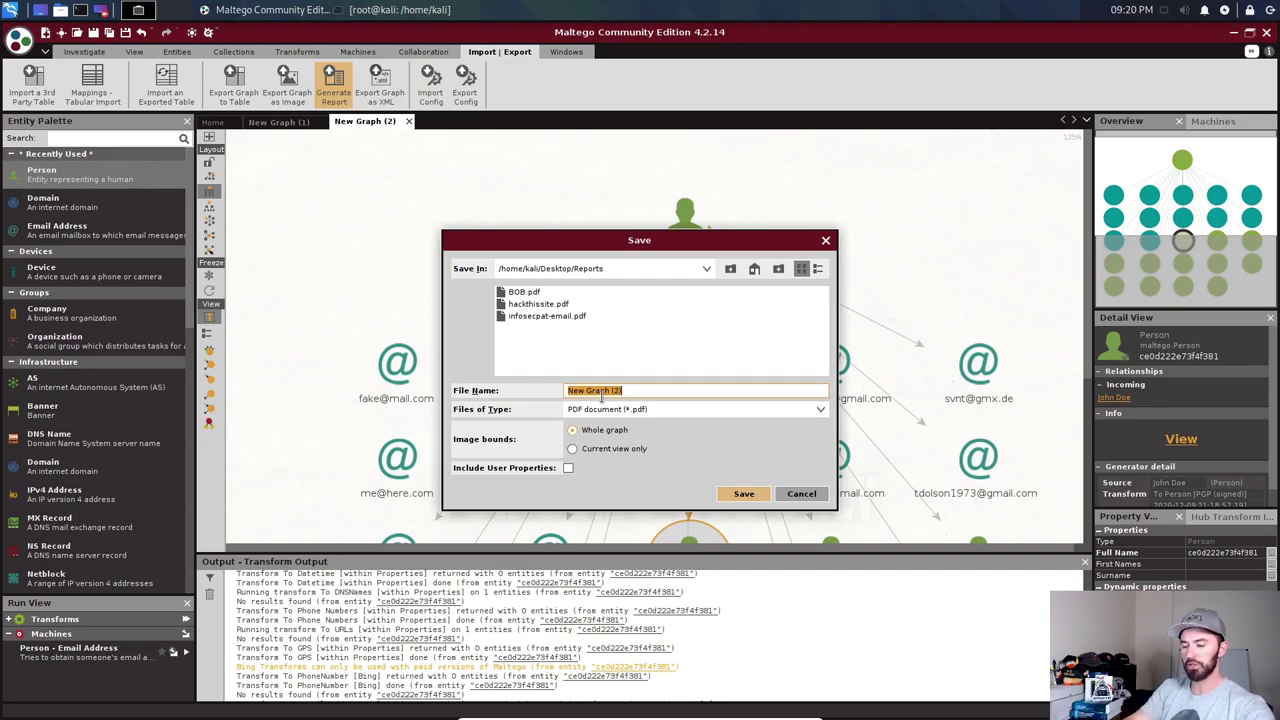
type("johndoe")
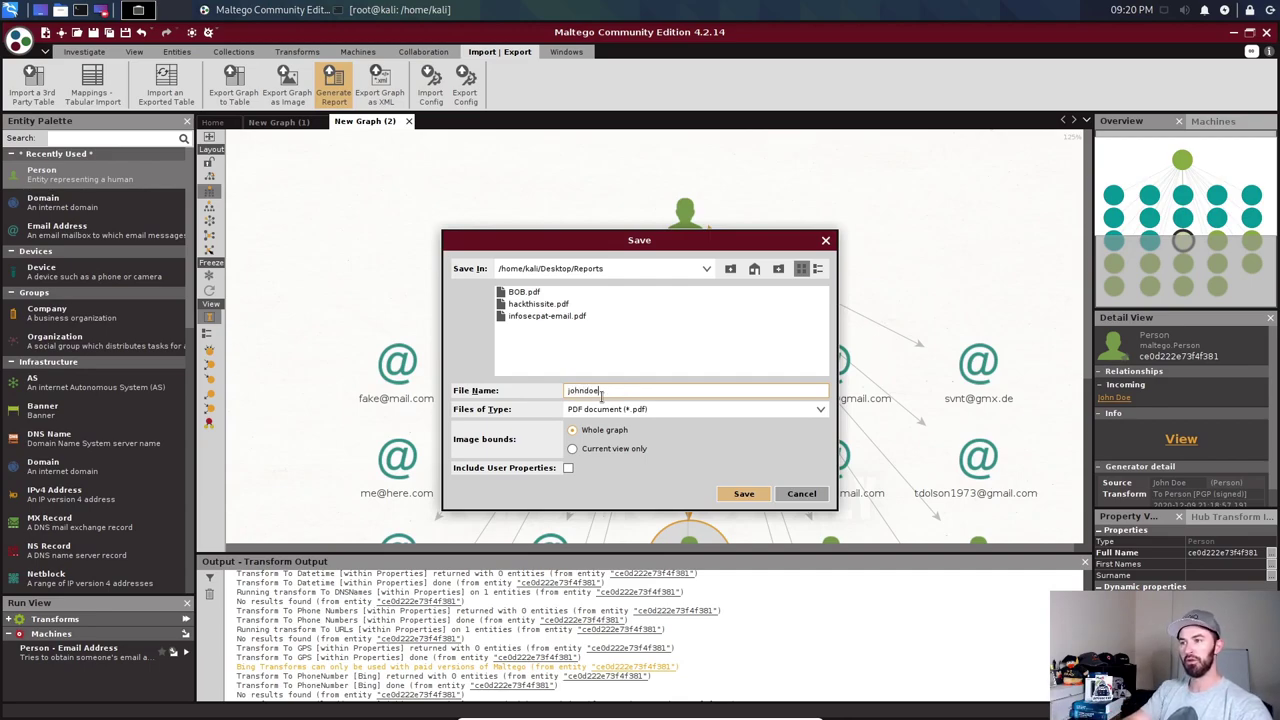
key("Return")
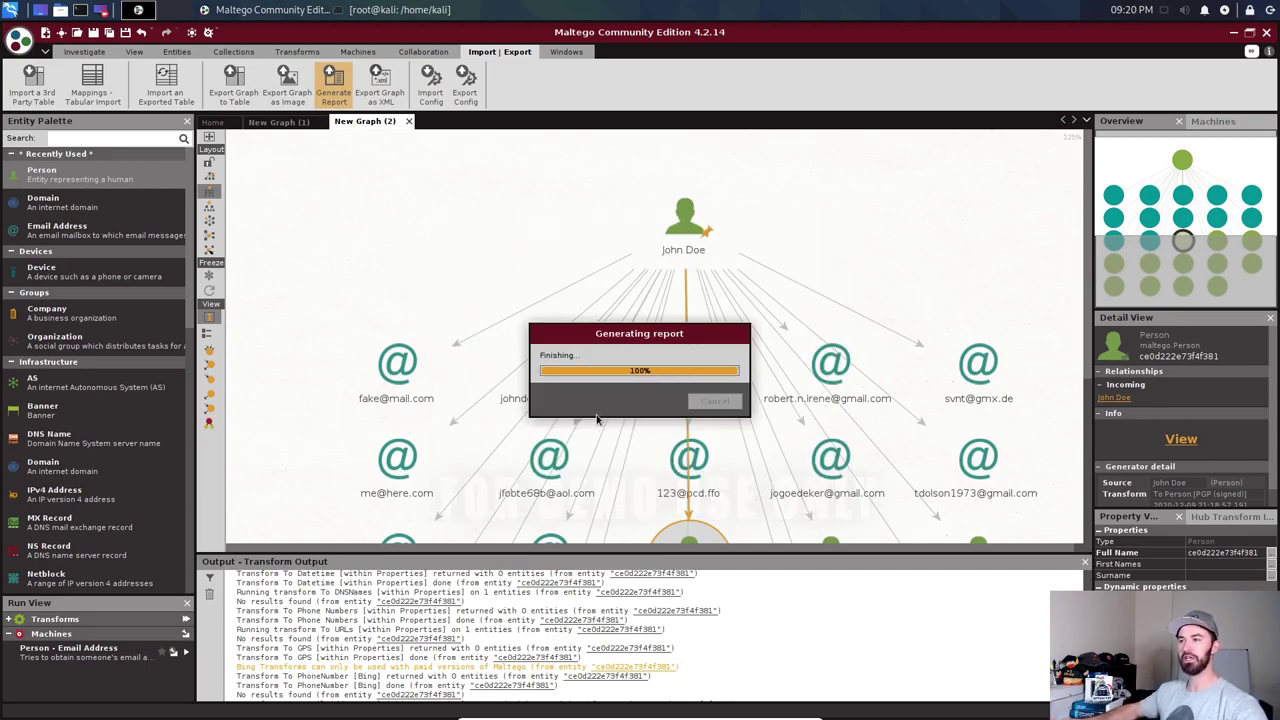
left_click(698, 410)
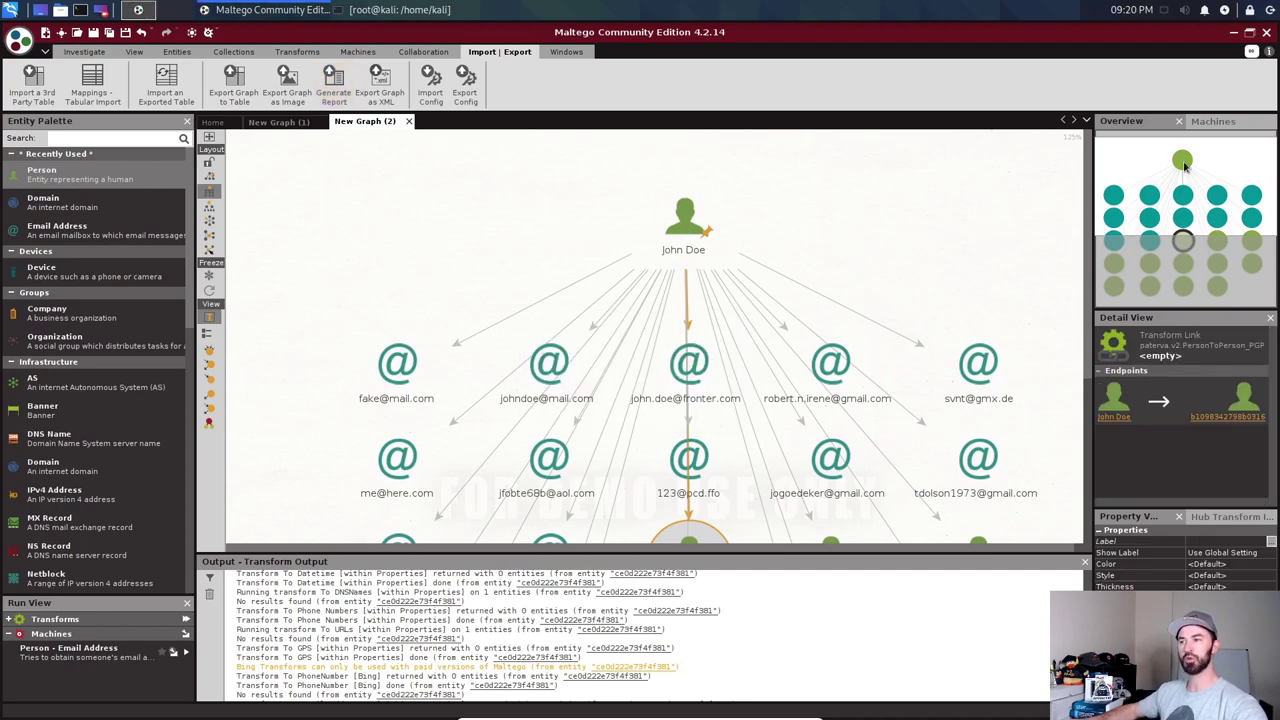
left_click(1234, 33)
- Open Reports/johndoe.pdf and page through Top 10 Entities, Entities by Type and Entity Details
double_click(193, 208)
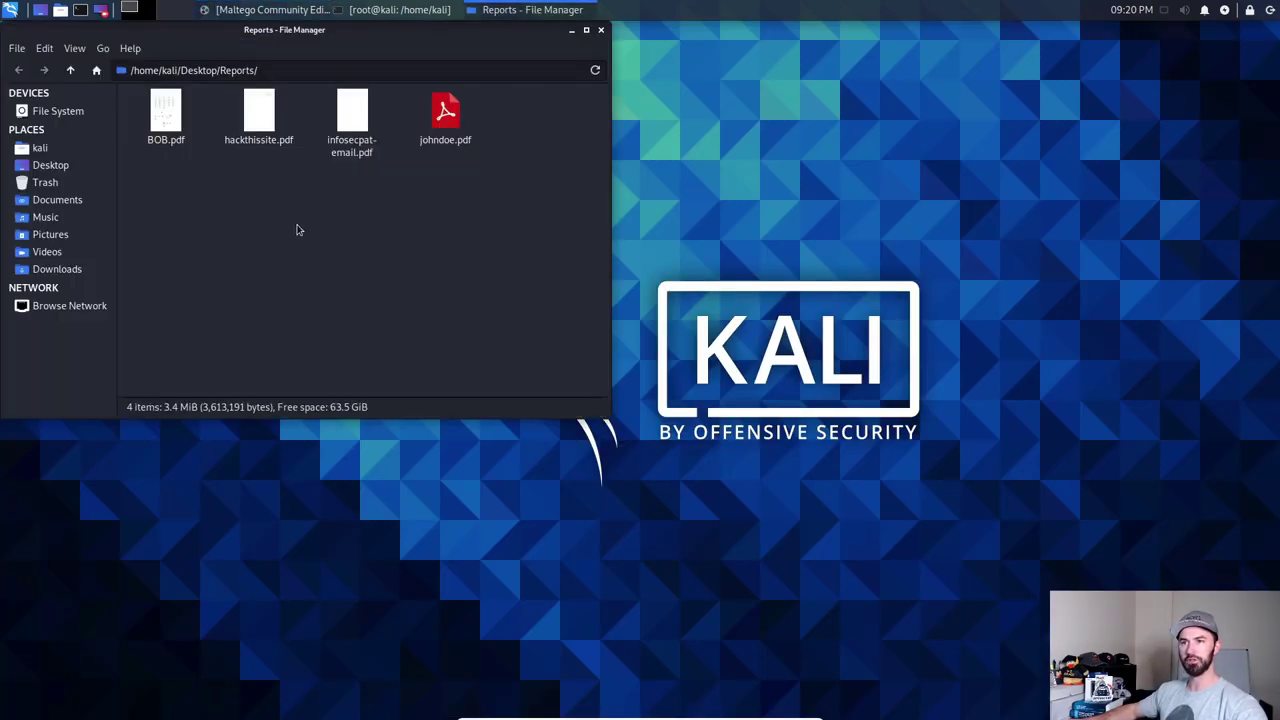
double_click(445, 115)
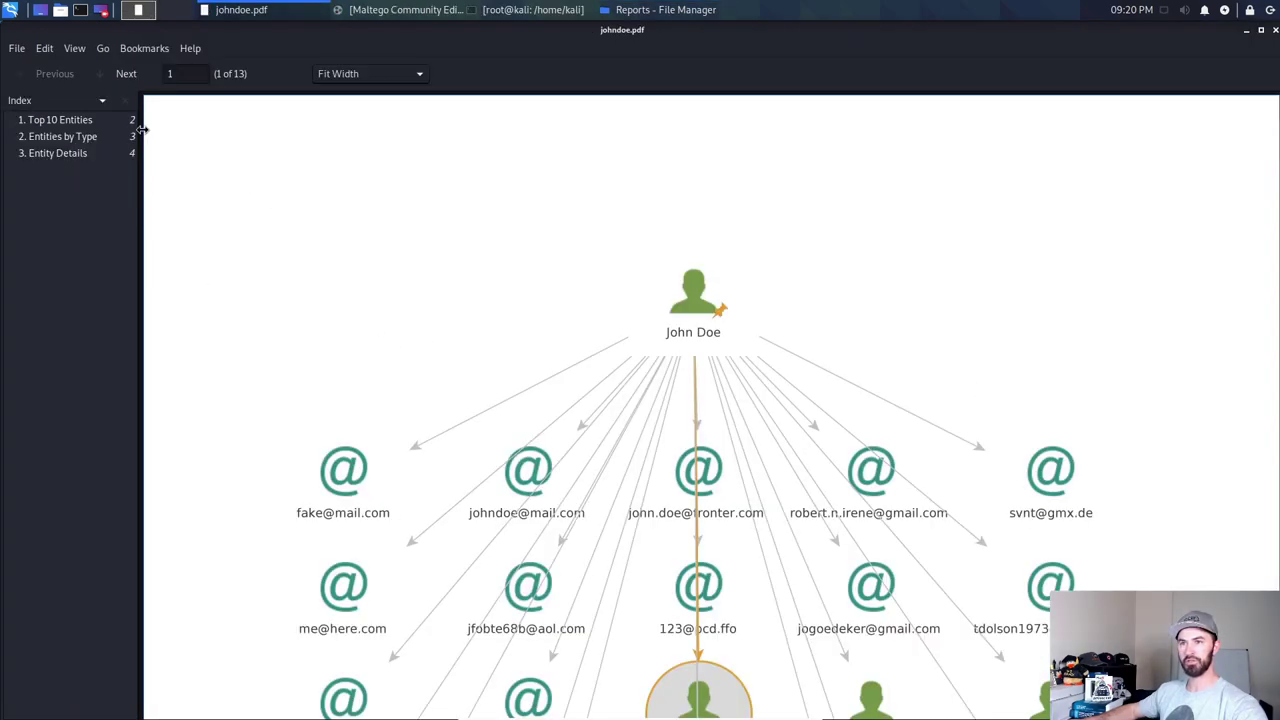
left_click(130, 78)
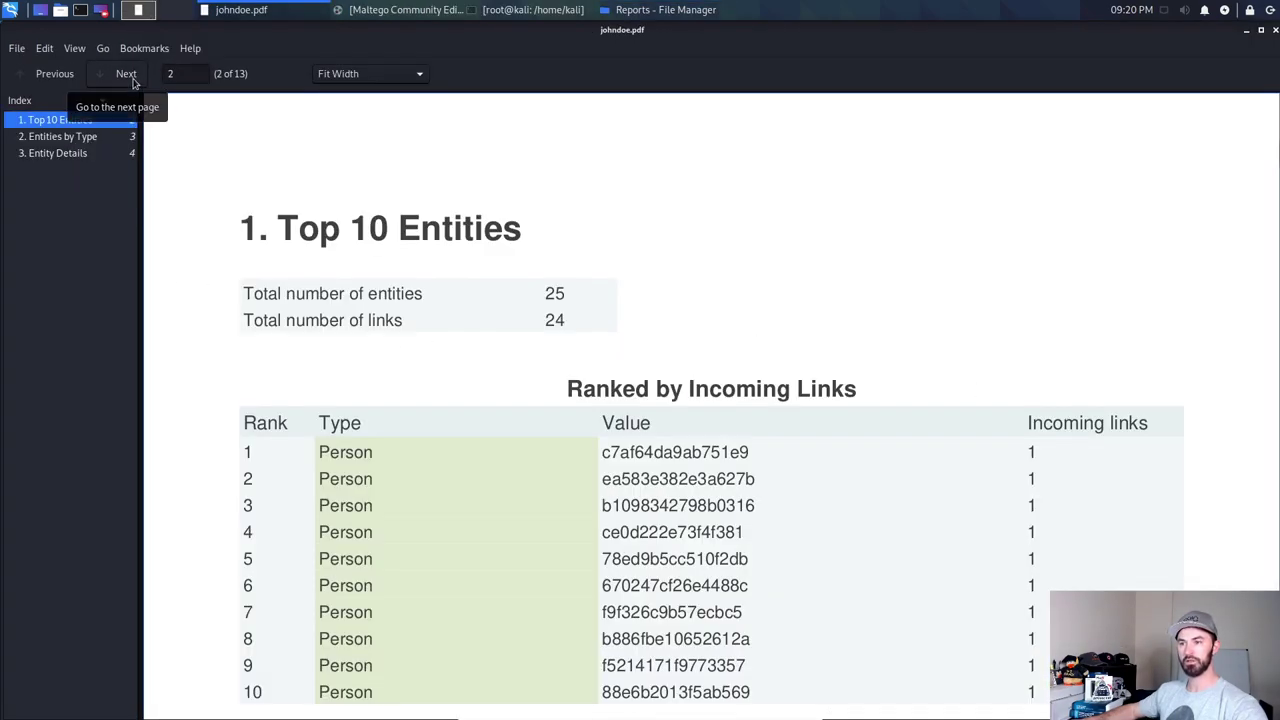
left_click(127, 78)
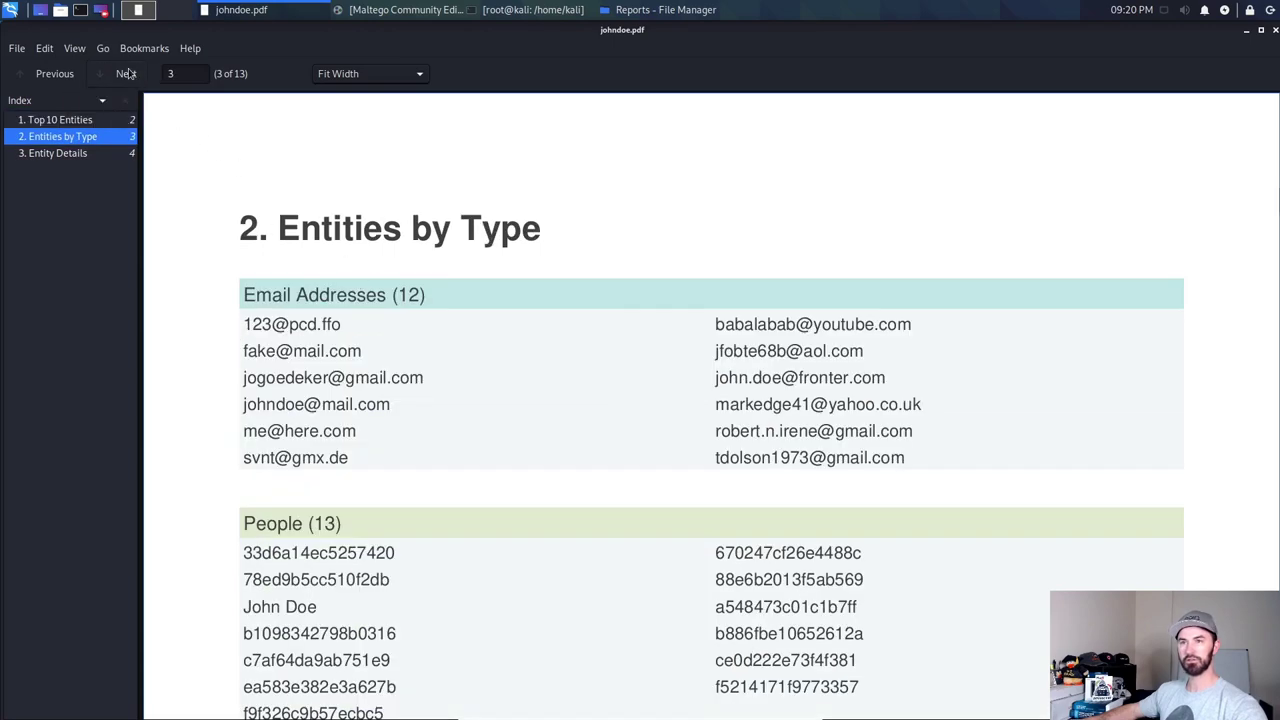
left_click(126, 74)
- Read further through the Entity Details pages, reaching page 7 of 13
scroll(352, 350, "down", 3)
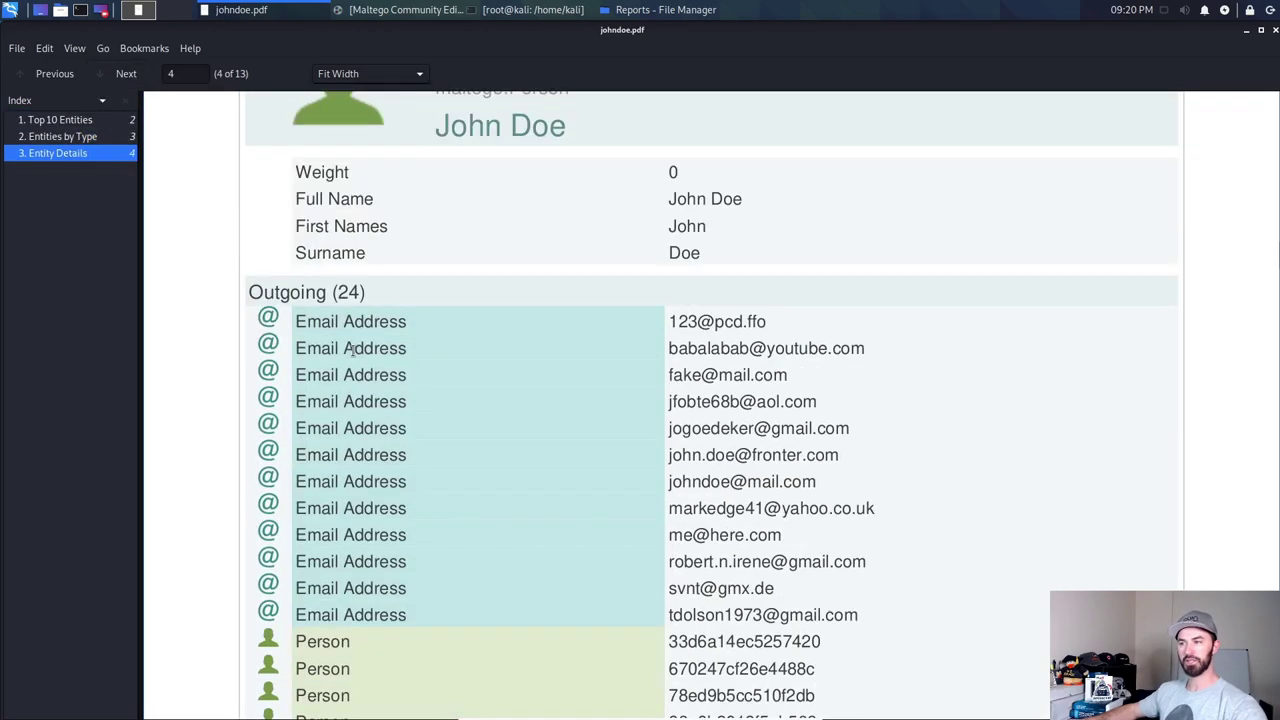
scroll(352, 350, "down", 4)
left_click(127, 75)
scroll(380, 420, "down", 3)
scroll(382, 425, "down", 4)
left_click(126, 74)
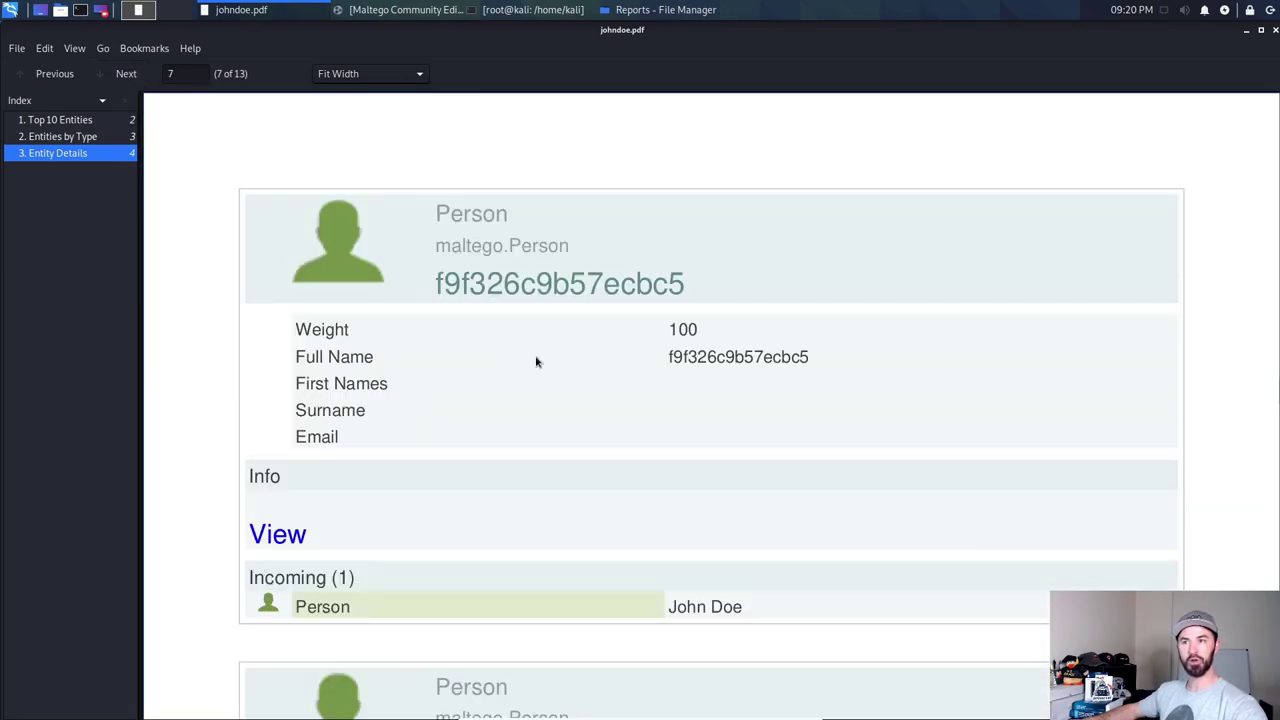
- Close johndoe.pdf and the Reports folder, then bring the Maltego John Doe graph to the front
left_click(1275, 30)
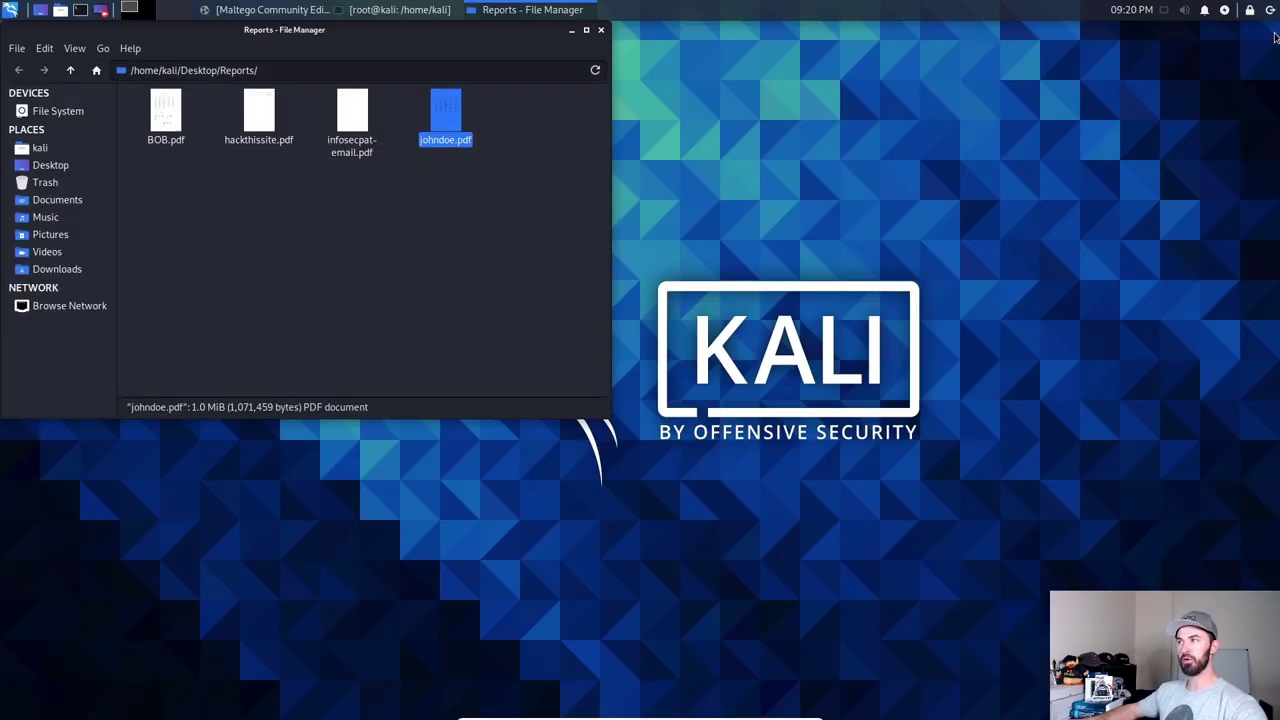
left_click(600, 30)
left_click(428, 10)
left_click(280, 12)
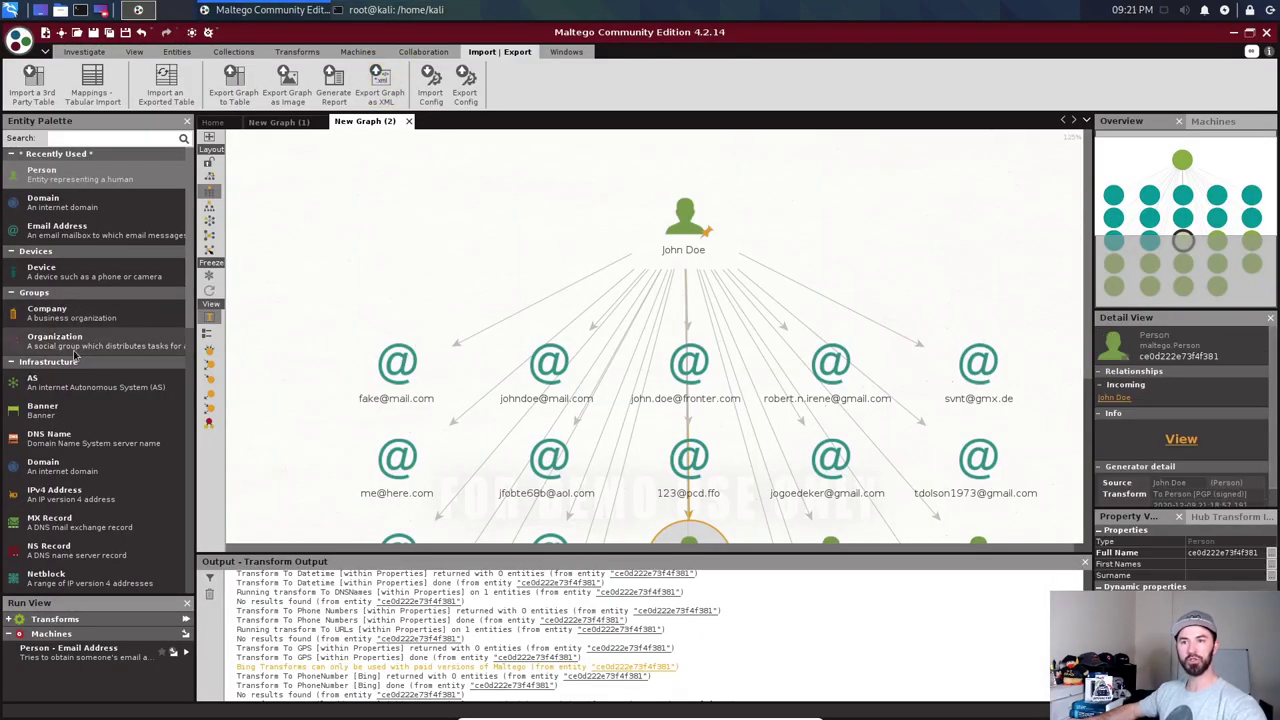